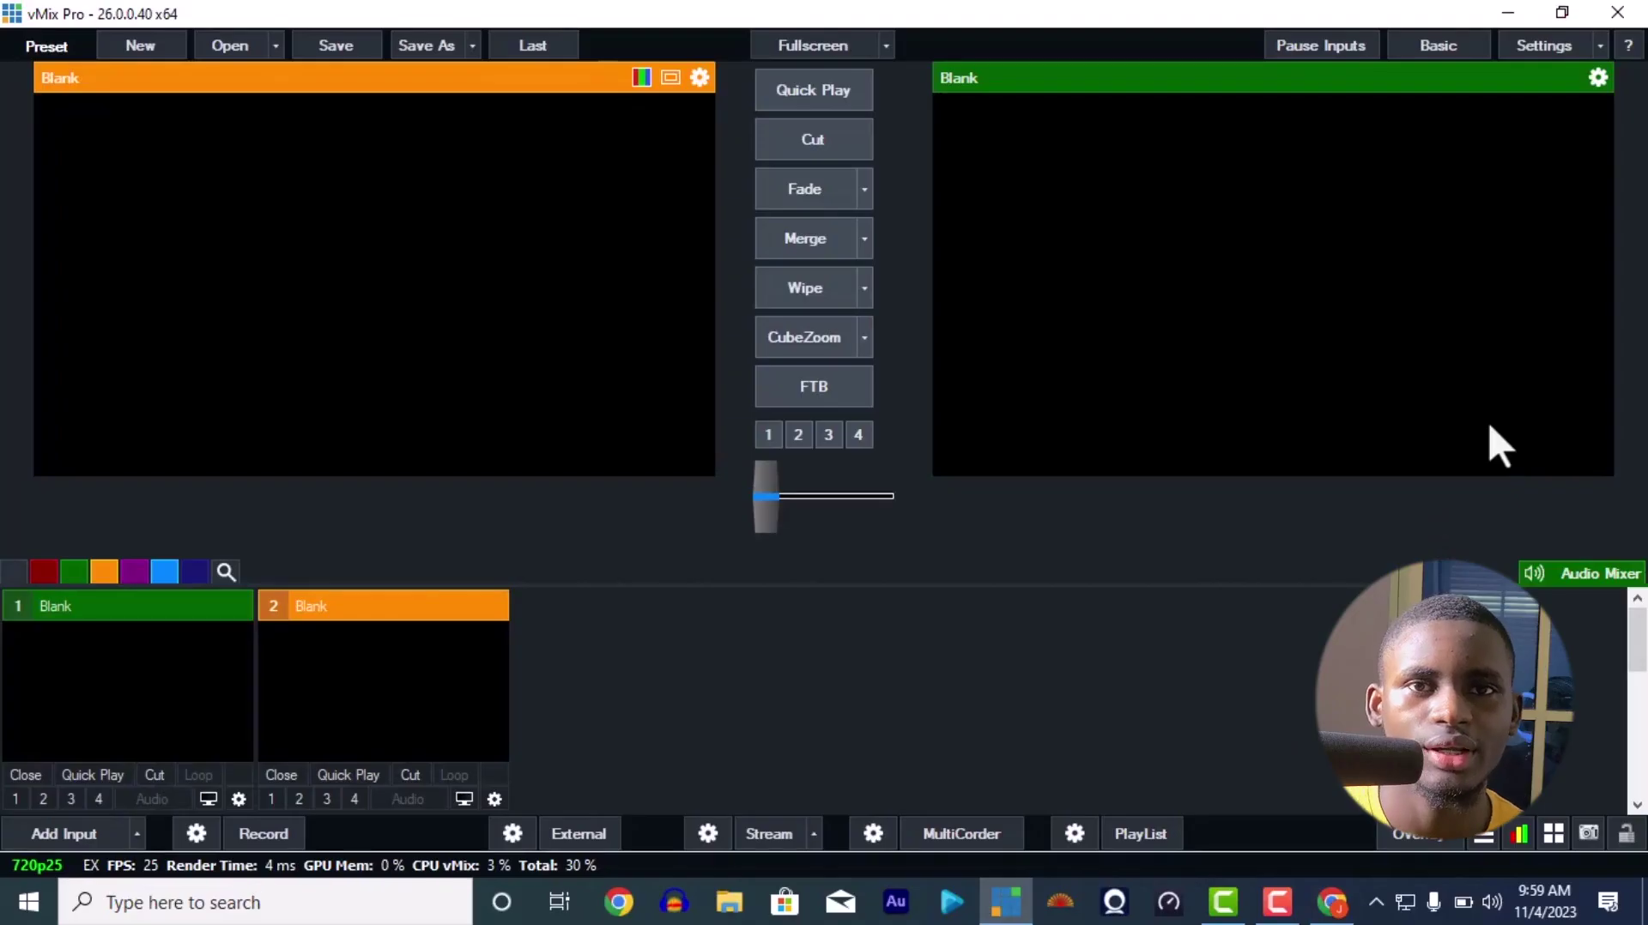
- Switch to Chrome, open YouTube and filter the home feed to live broadcasts
{"action": "left_click", "coordinate": [1333, 912]}
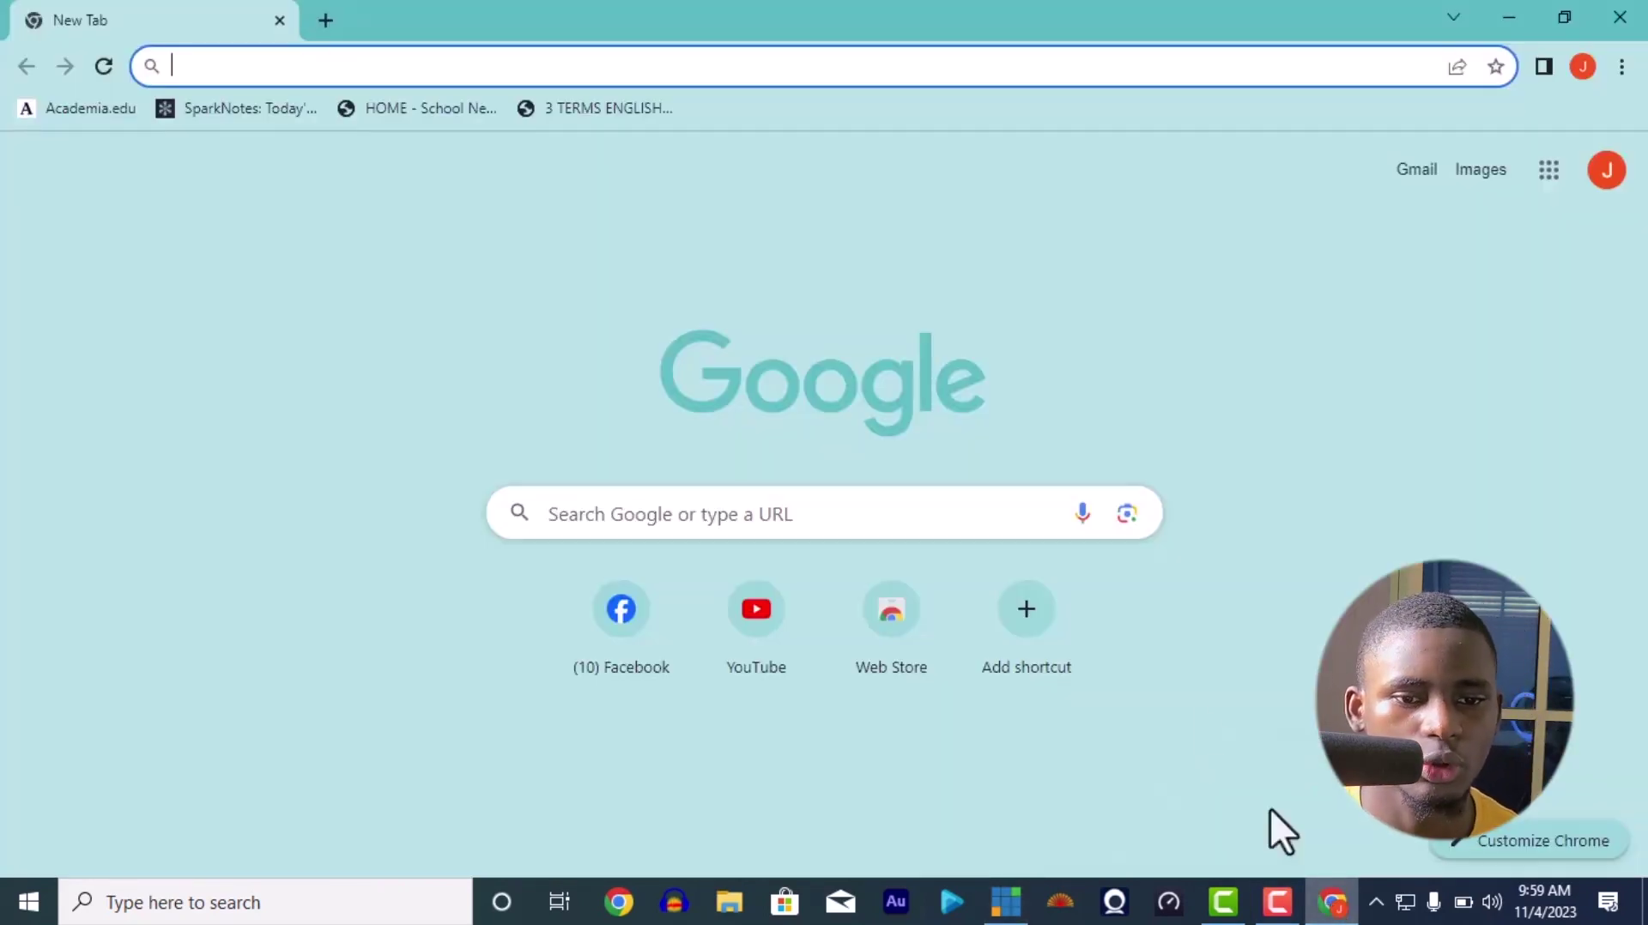
{"action": "left_click", "coordinate": [749, 648]}
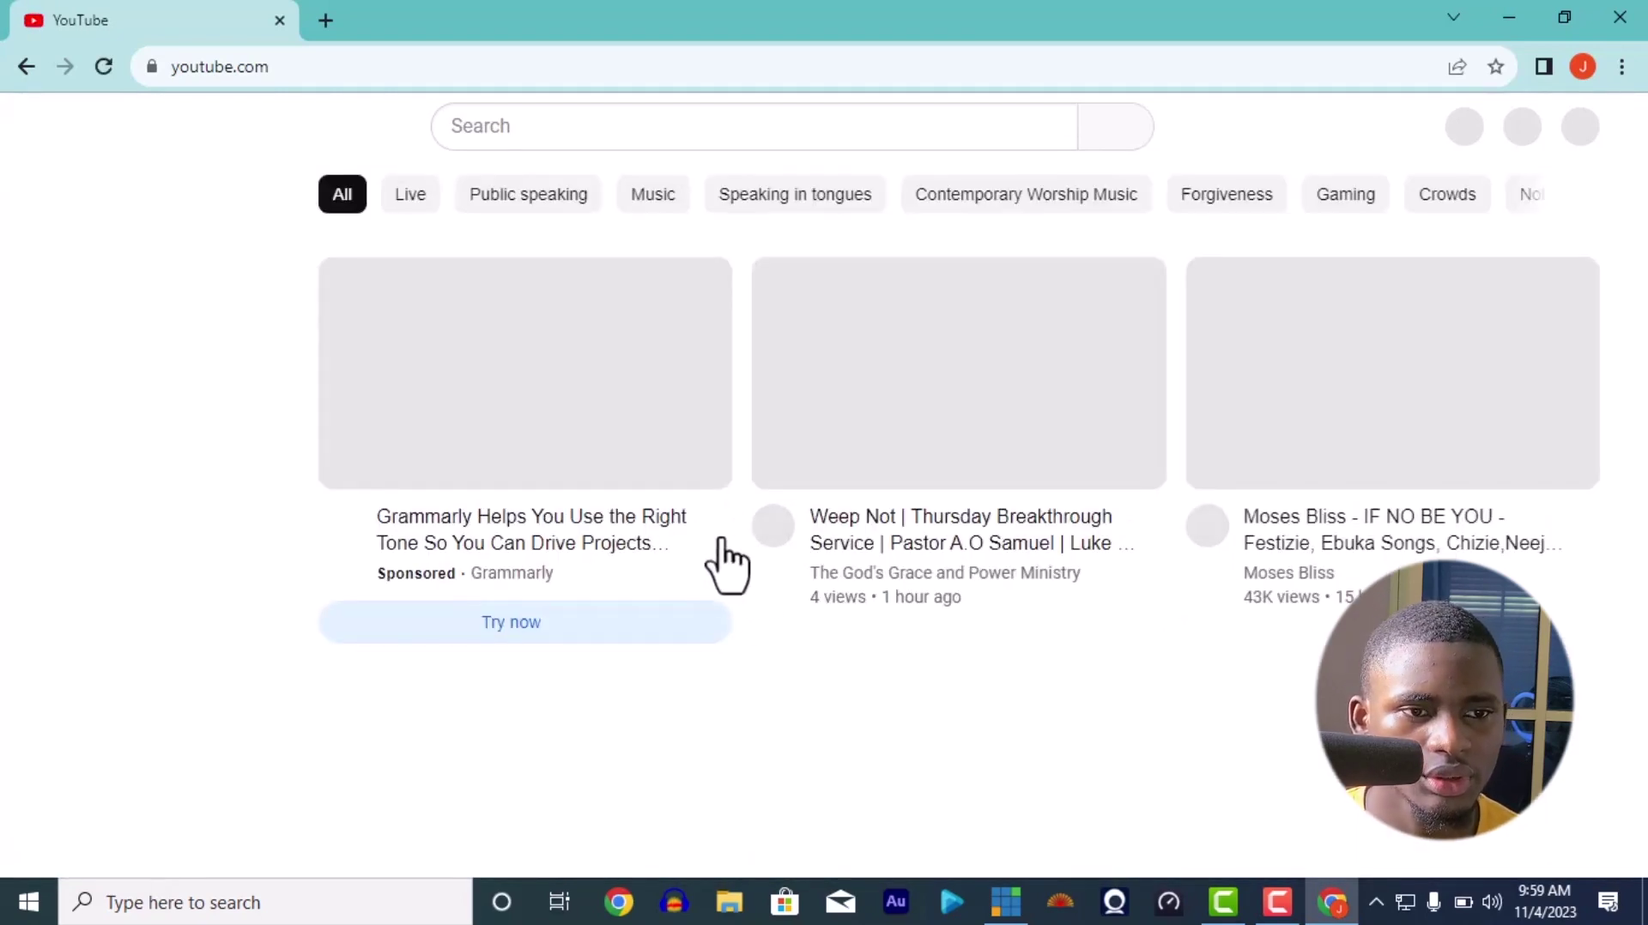
{"action": "left_click", "coordinate": [410, 199]}
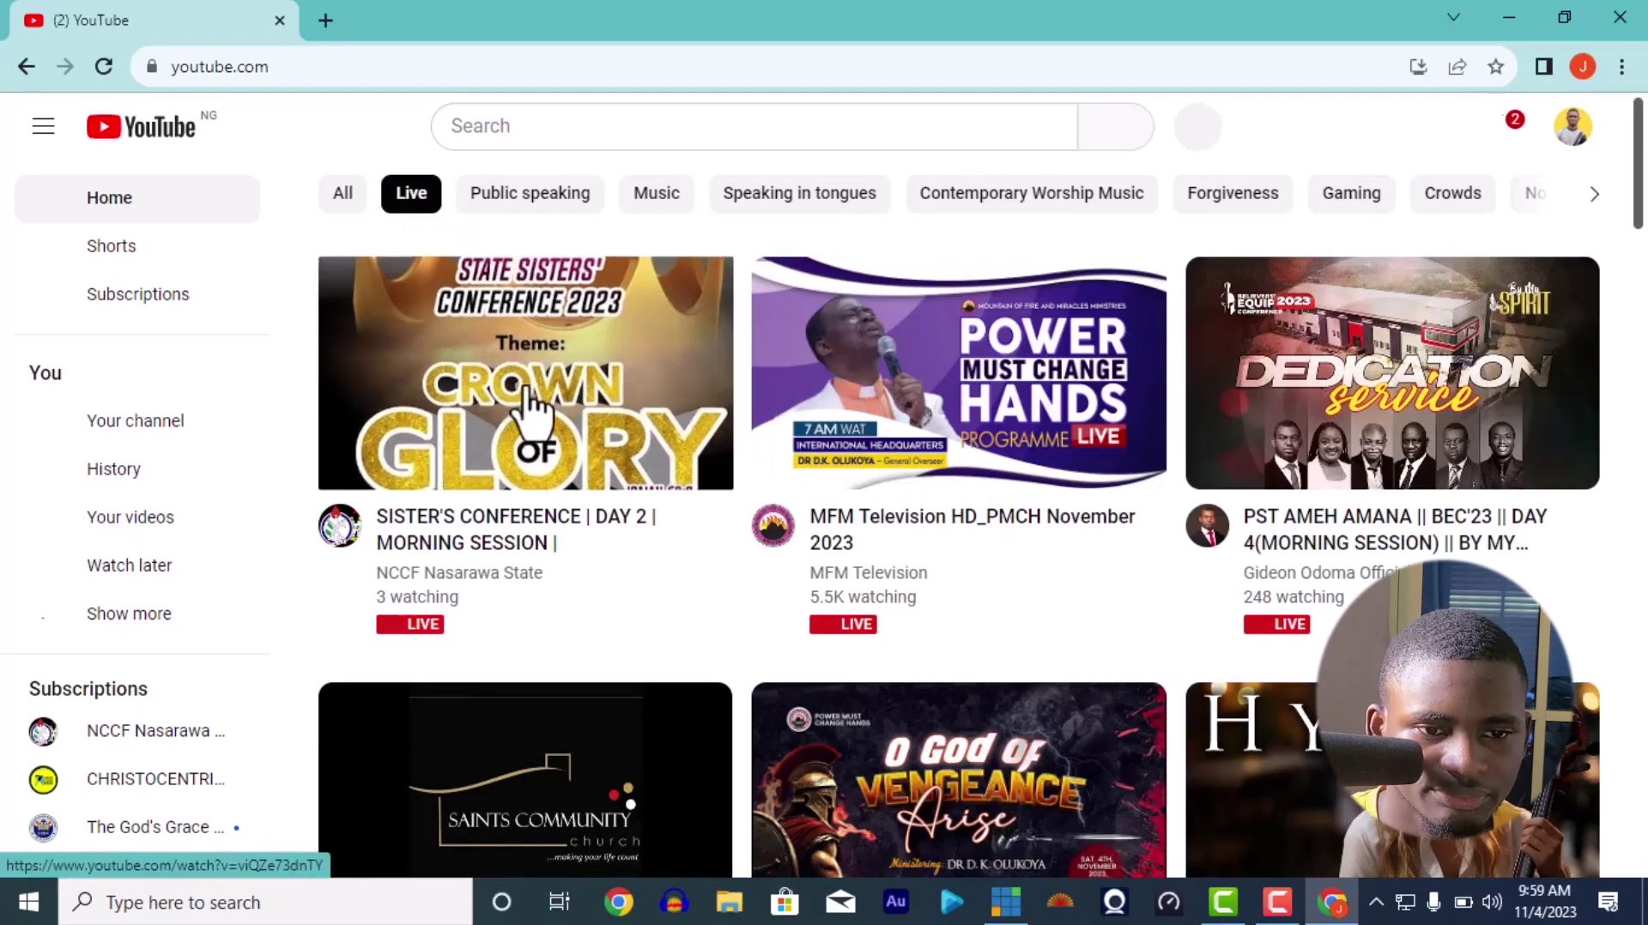
- Open the "MFM PDCM Novembre 2023" live broadcast from the feed, pause it and copy its page address
{"action": "mouse_move", "coordinate": [681, 346]}
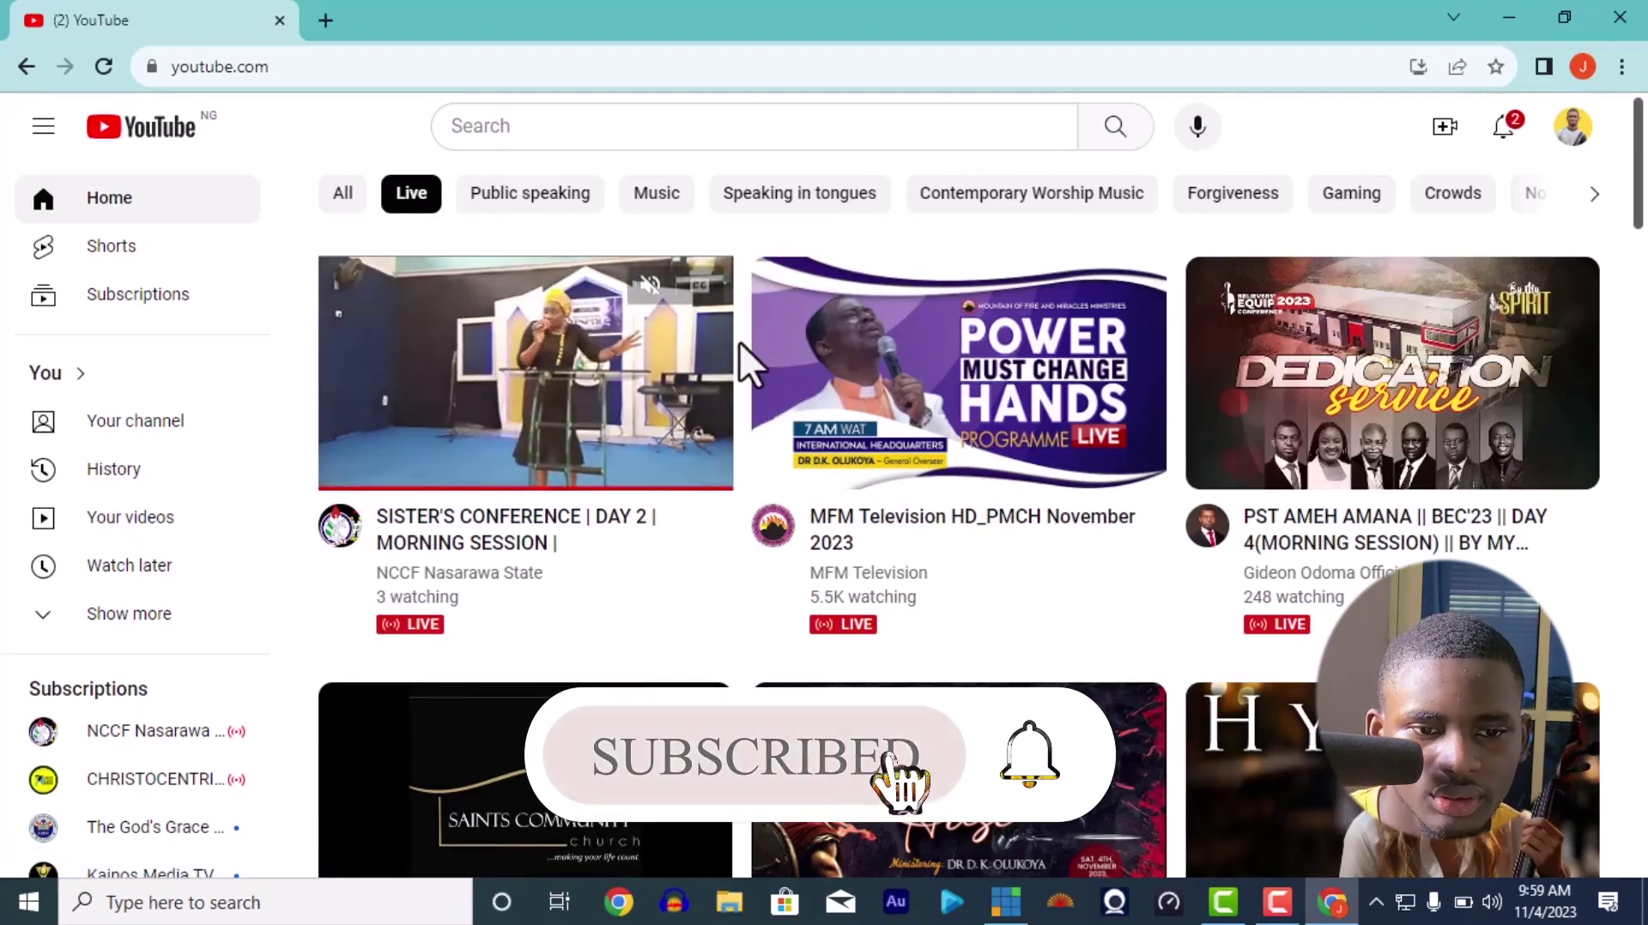
{"action": "mouse_move", "coordinate": [867, 369]}
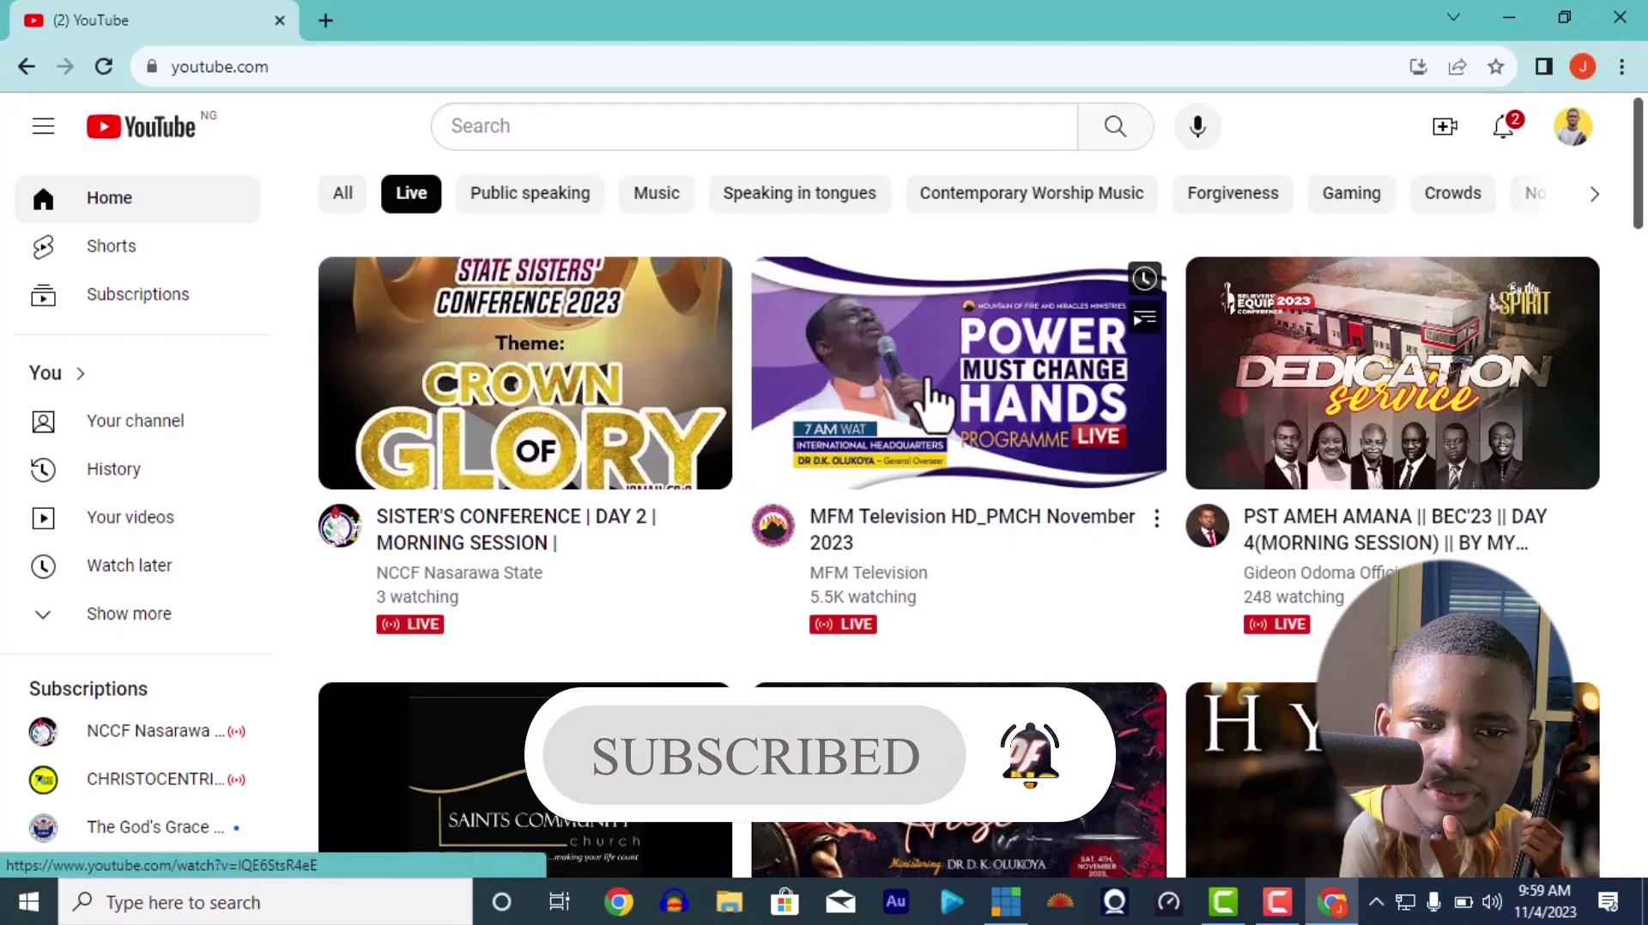
{"action": "scroll", "coordinate": [1266, 395], "scroll_direction": "down", "scroll_amount": 4}
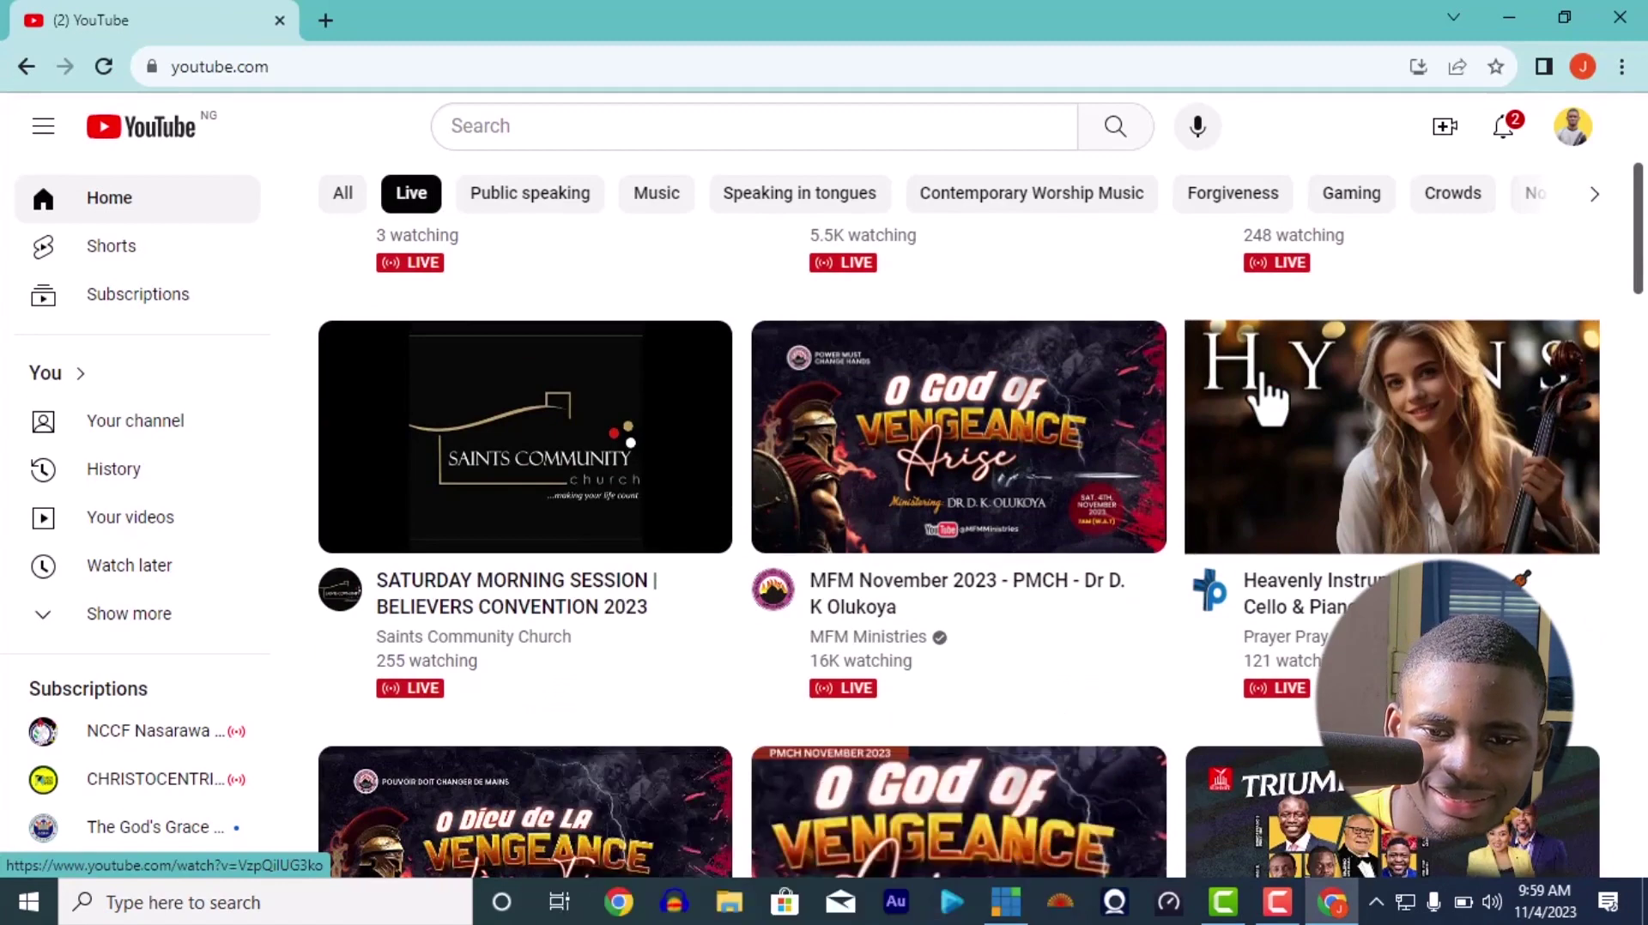
{"action": "scroll", "coordinate": [1268, 397], "scroll_direction": "down", "scroll_amount": 2}
{"action": "scroll", "coordinate": [1268, 396], "scroll_direction": "down", "scroll_amount": 4}
{"action": "scroll", "coordinate": [1266, 396], "scroll_direction": "down", "scroll_amount": 2}
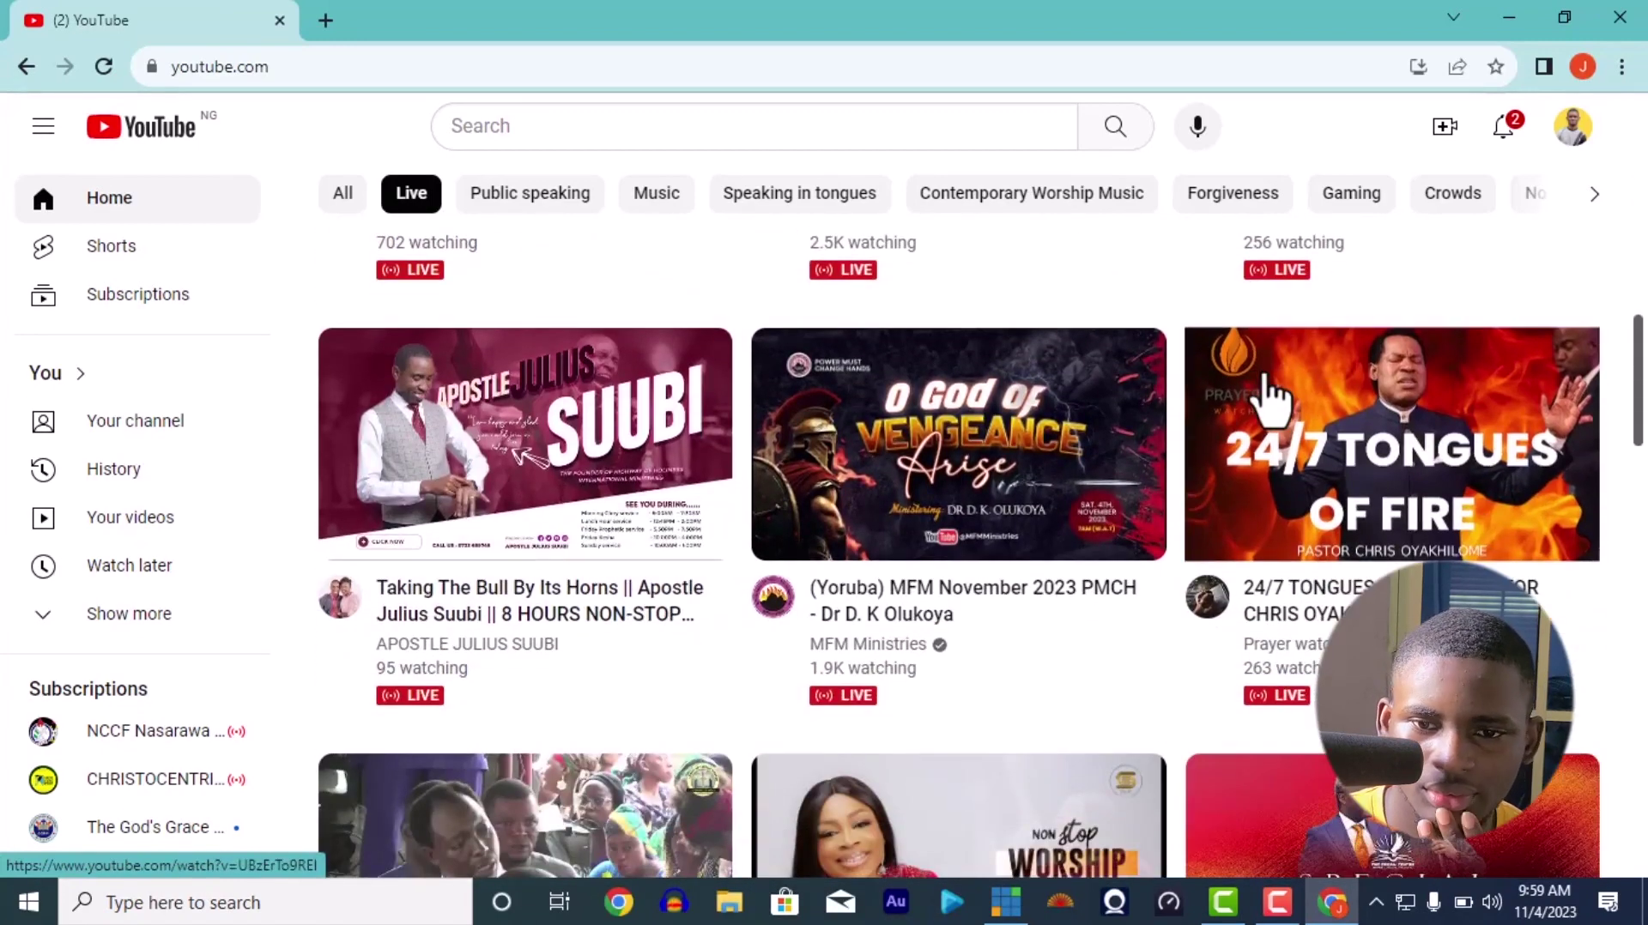
{"action": "scroll", "coordinate": [1268, 394], "scroll_direction": "down", "scroll_amount": 4}
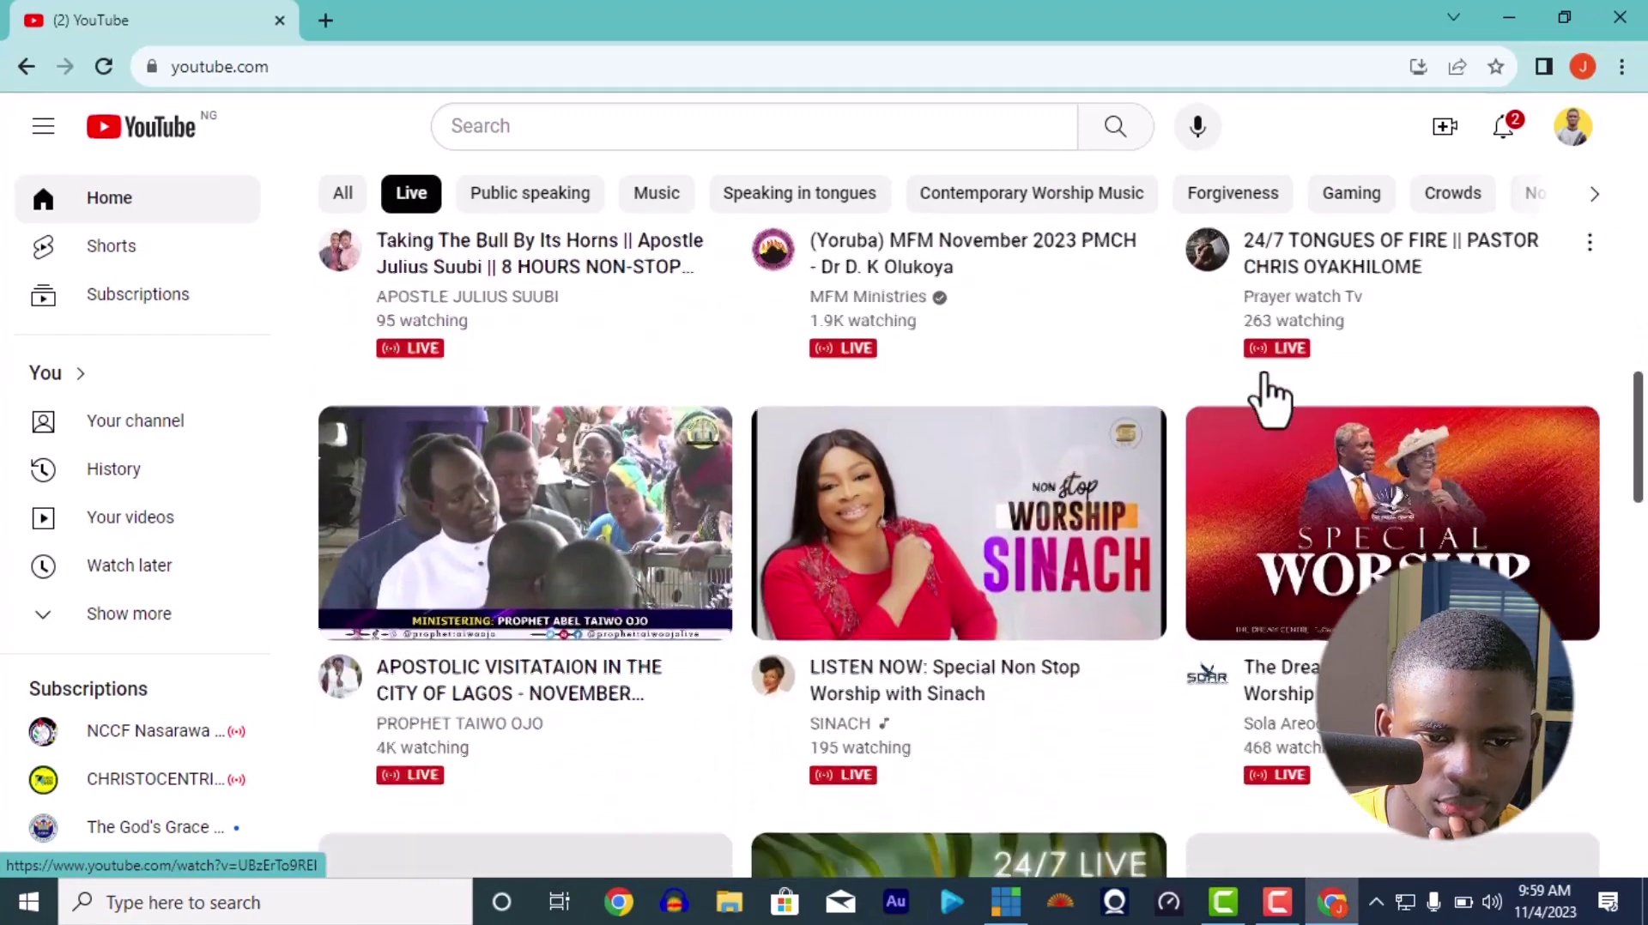
{"action": "scroll", "coordinate": [1267, 396], "scroll_direction": "down", "scroll_amount": 3}
{"action": "scroll", "coordinate": [1267, 396], "scroll_direction": "down", "scroll_amount": 4}
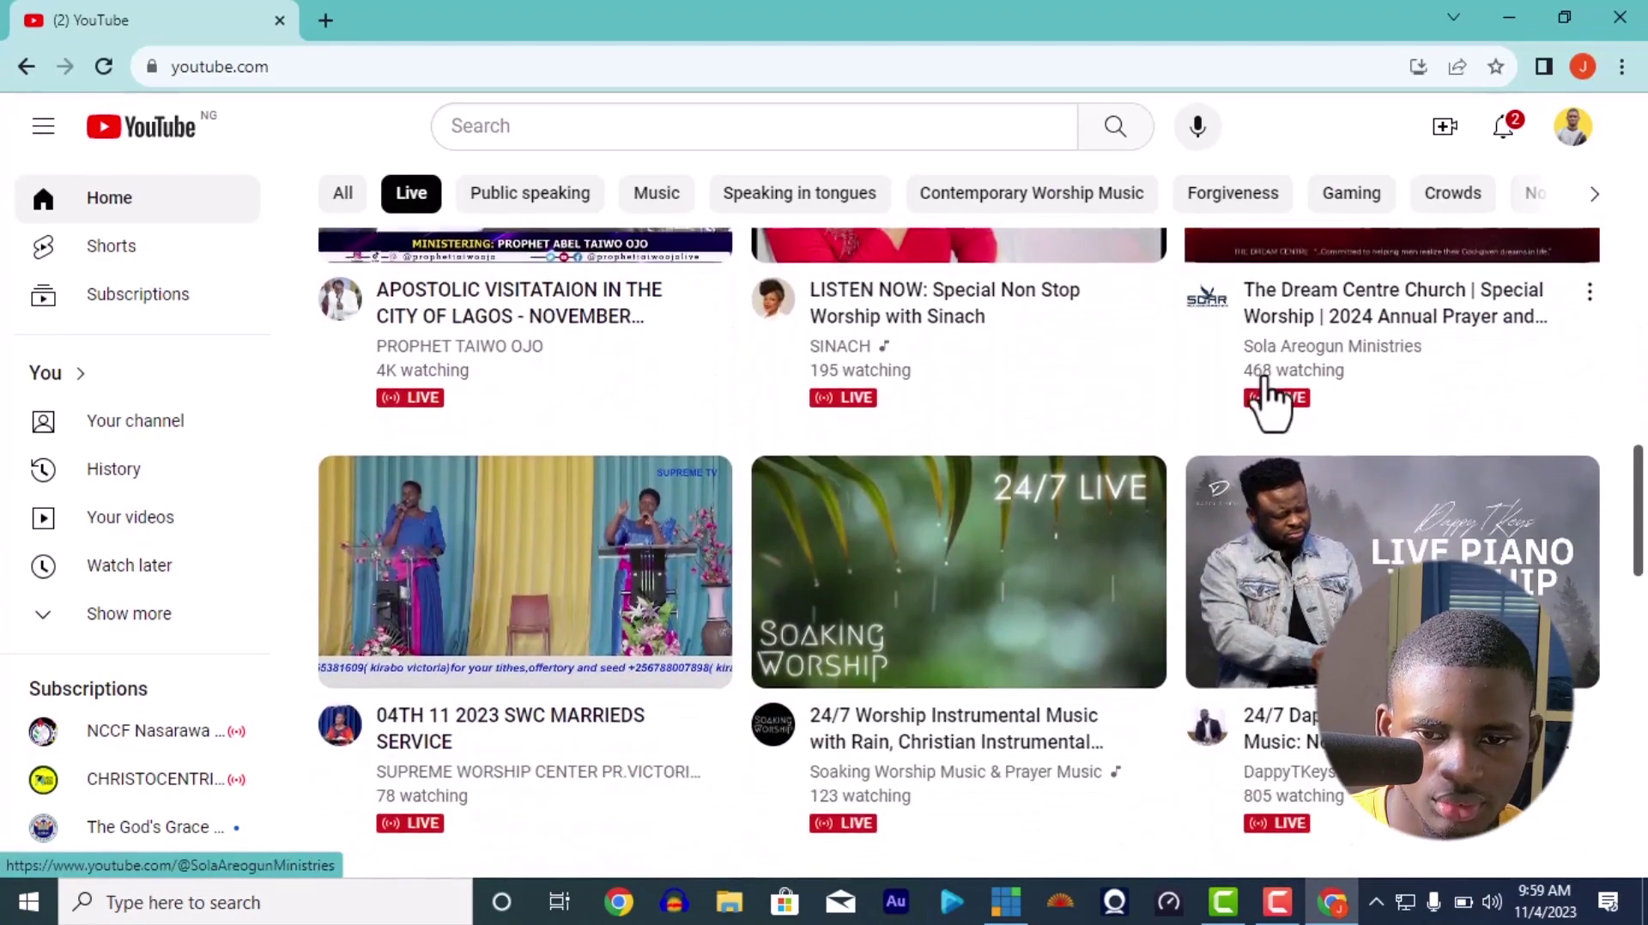
{"action": "scroll", "coordinate": [1267, 397], "scroll_direction": "down", "scroll_amount": 1}
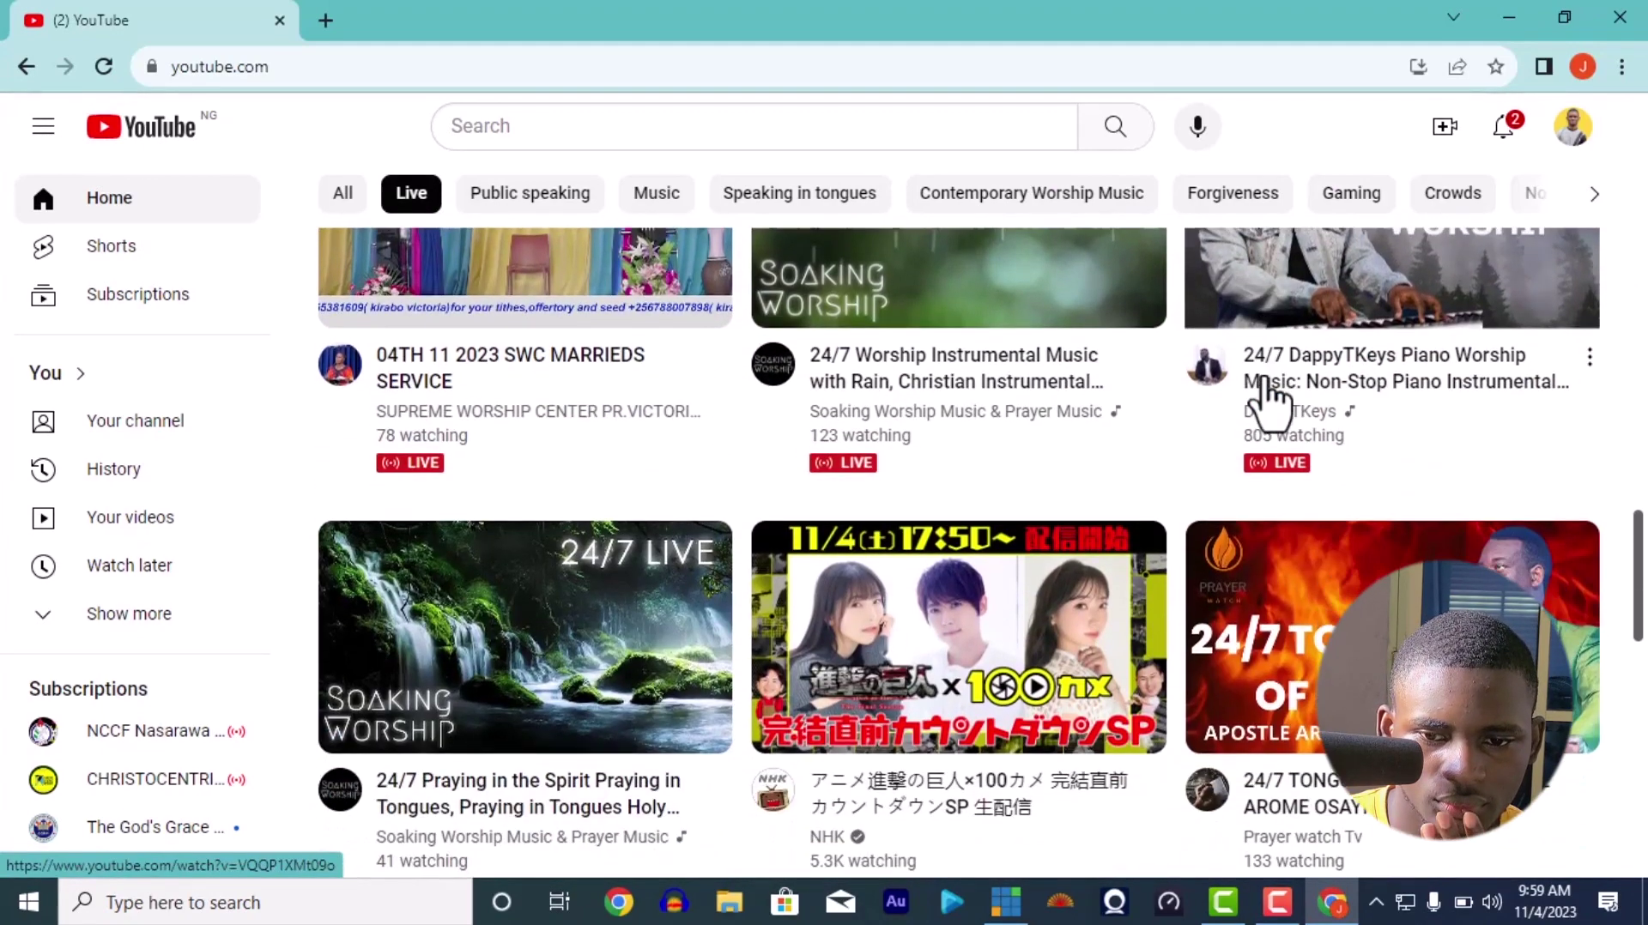
{"action": "scroll", "coordinate": [1268, 396], "scroll_direction": "up", "scroll_amount": 10}
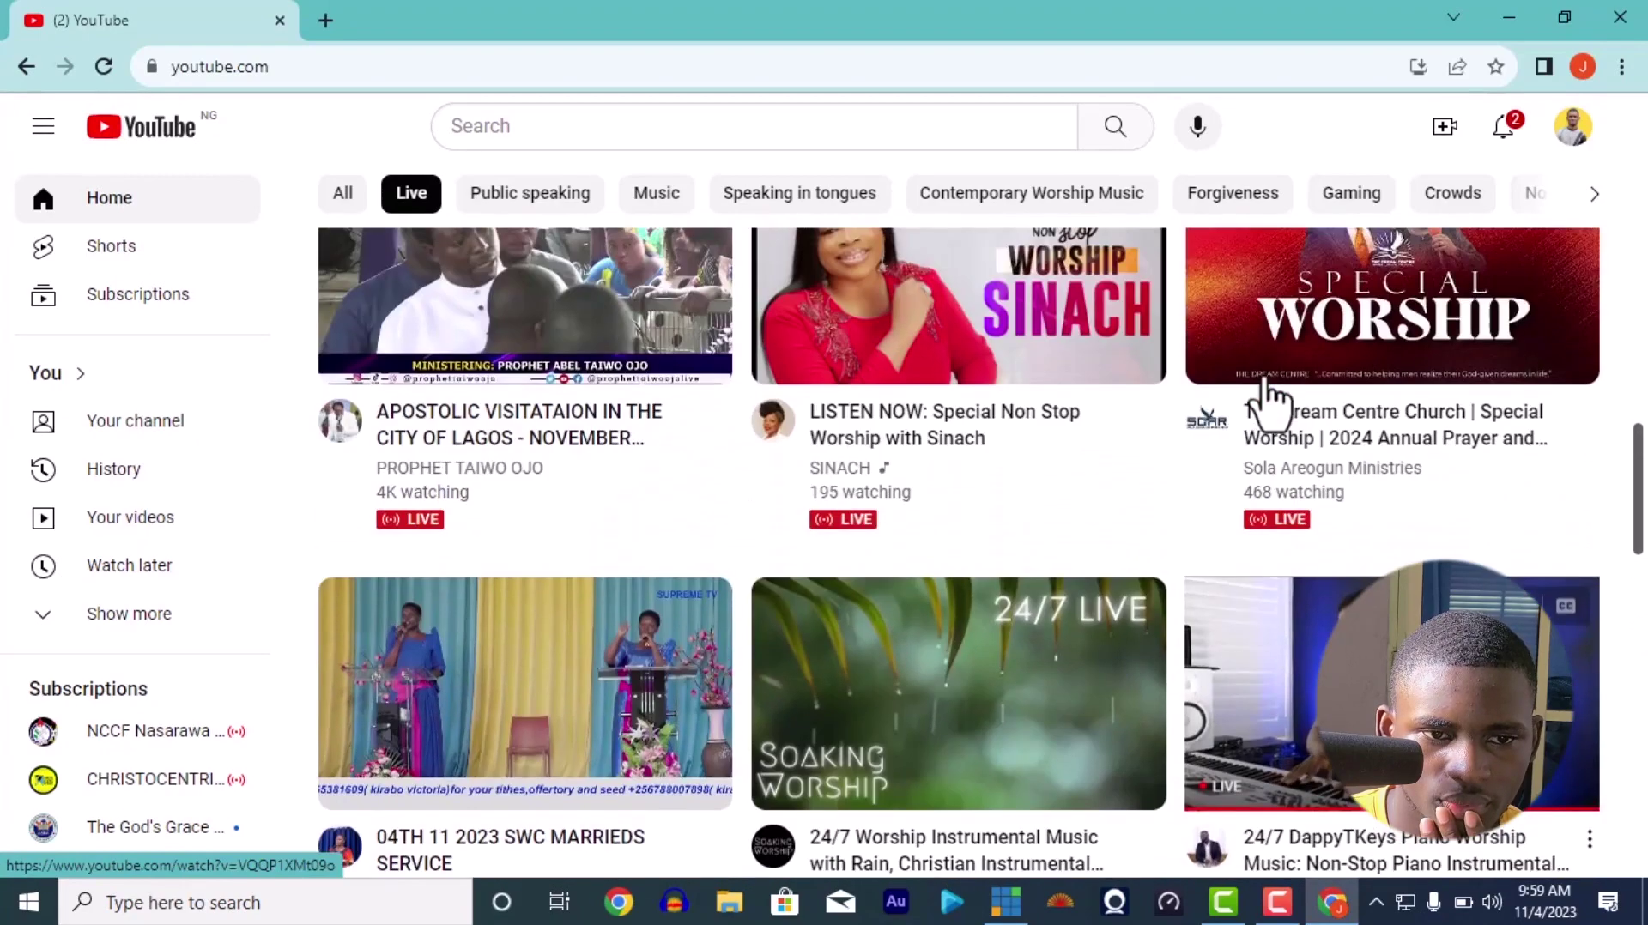
{"action": "scroll", "coordinate": [1268, 390], "scroll_direction": "up", "scroll_amount": 5}
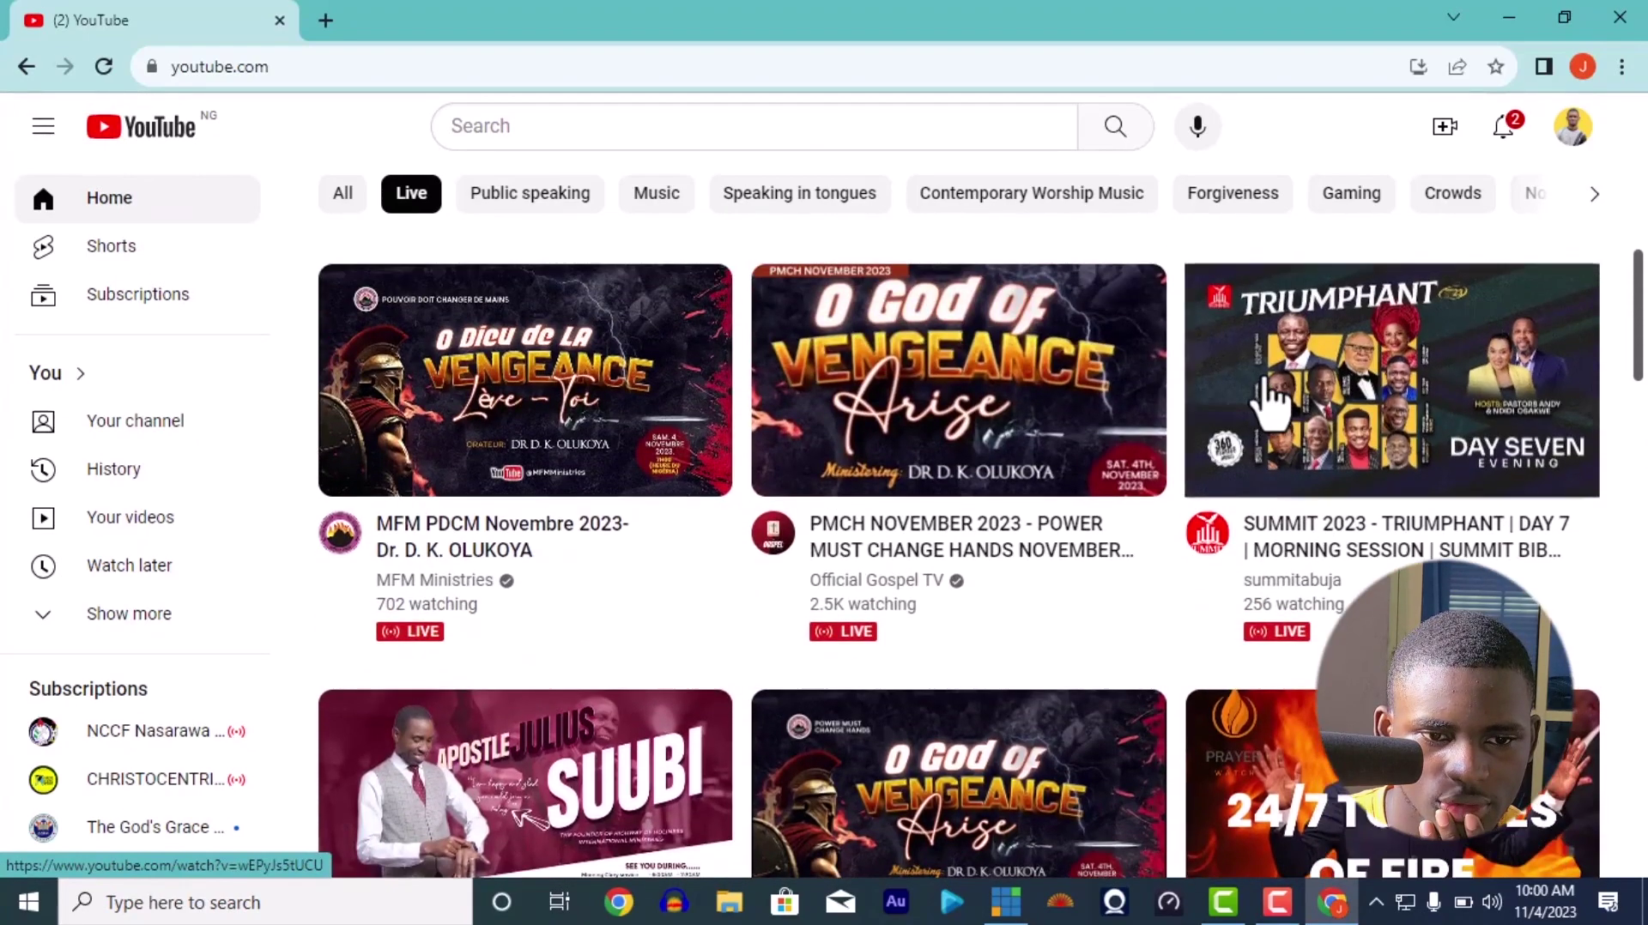
{"action": "left_click", "coordinate": [577, 468]}
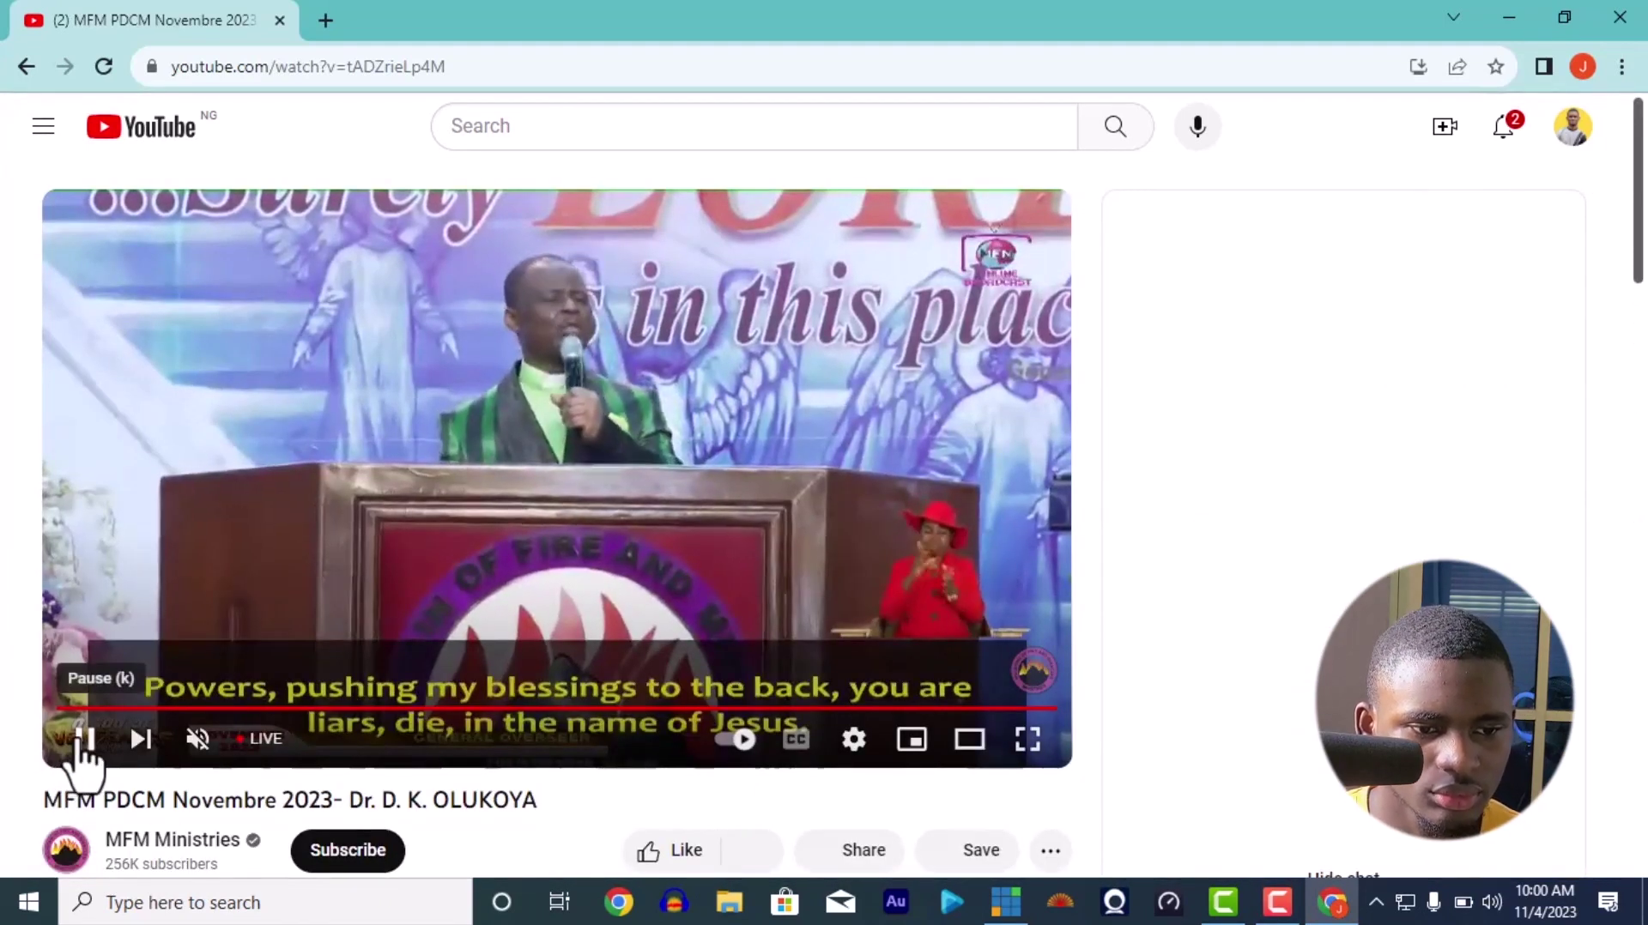
{"action": "left_click", "coordinate": [344, 76]}
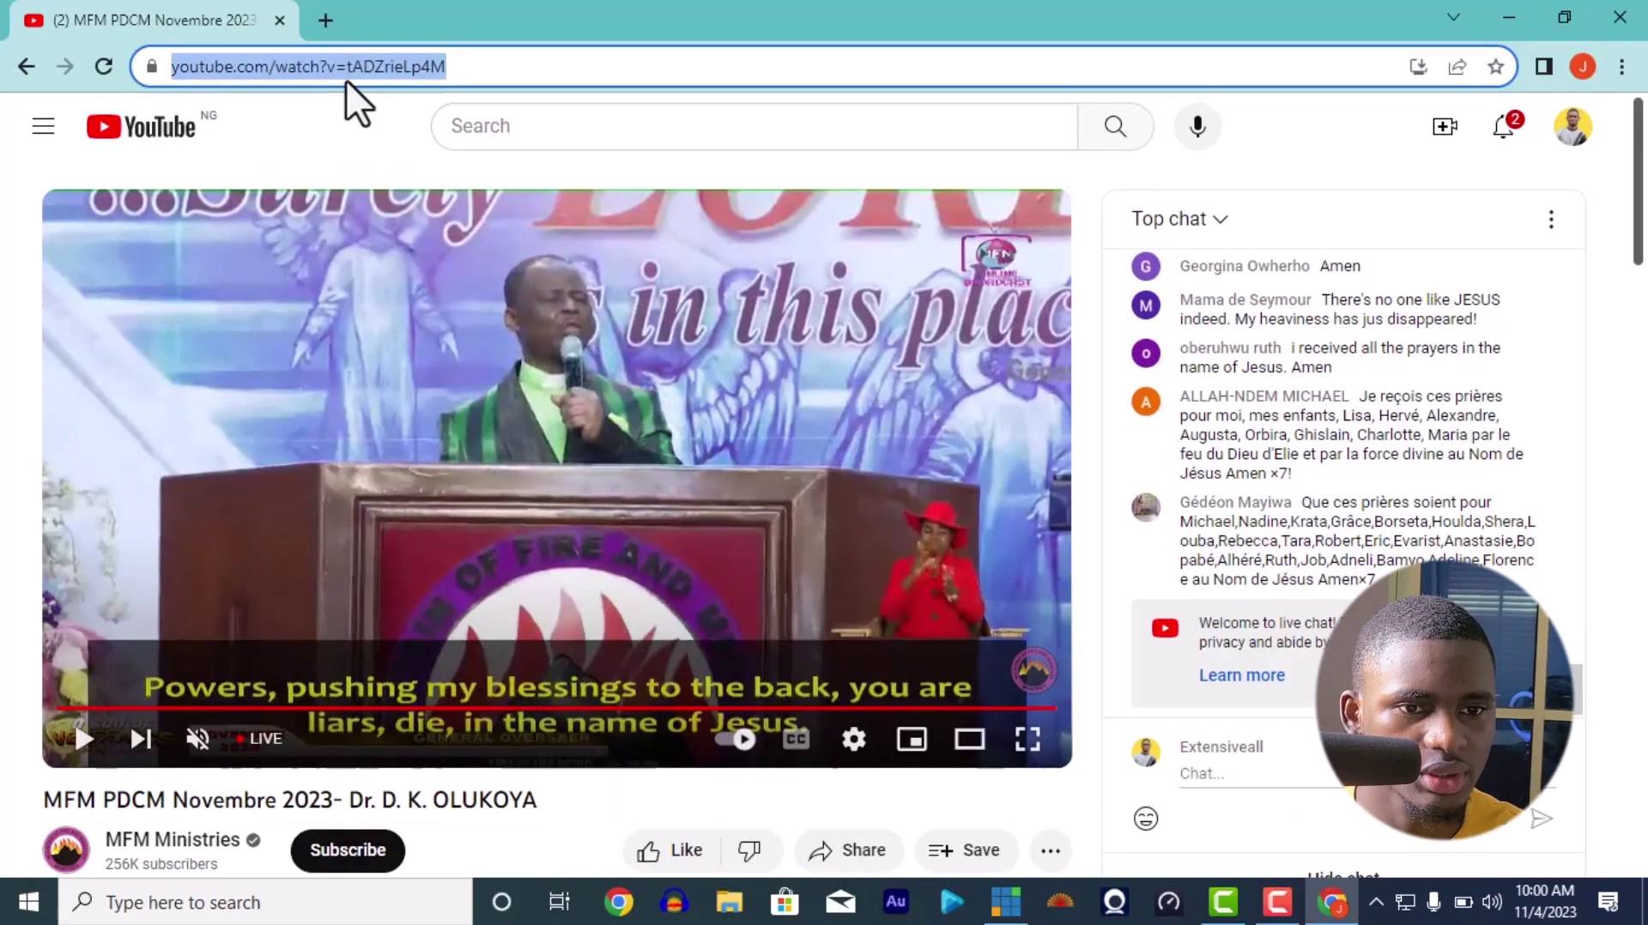
- Switch to vMix and add a Web Browser input that loads the copied YouTube broadcast address
{"action": "left_click", "coordinate": [1021, 908]}
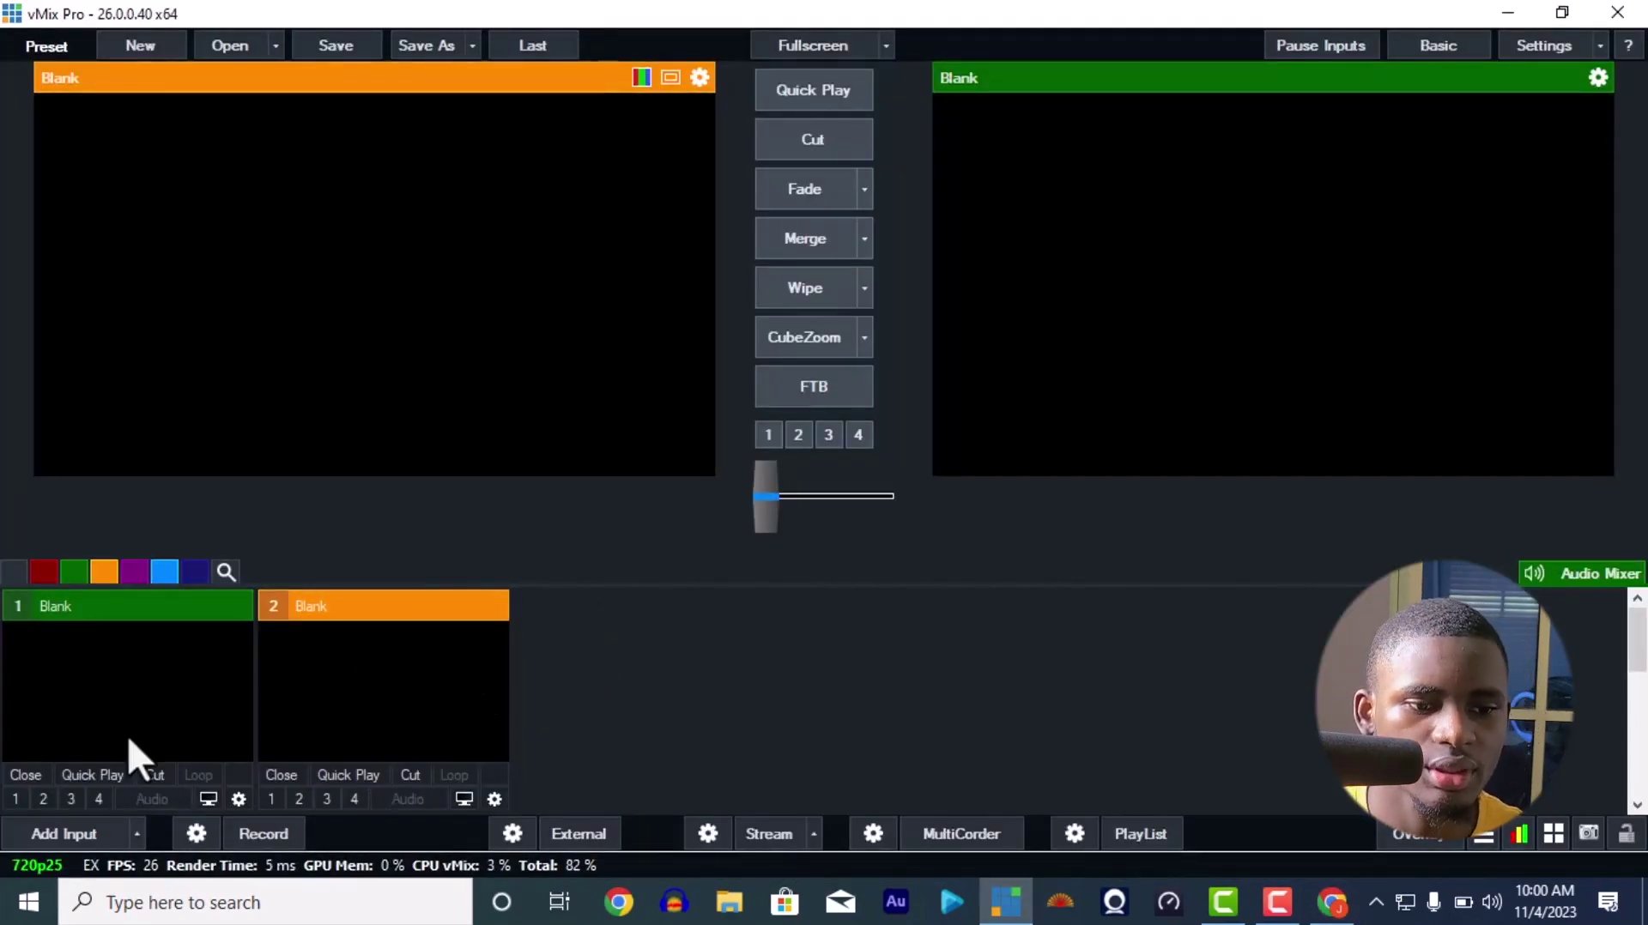
{"action": "left_click", "coordinate": [82, 831]}
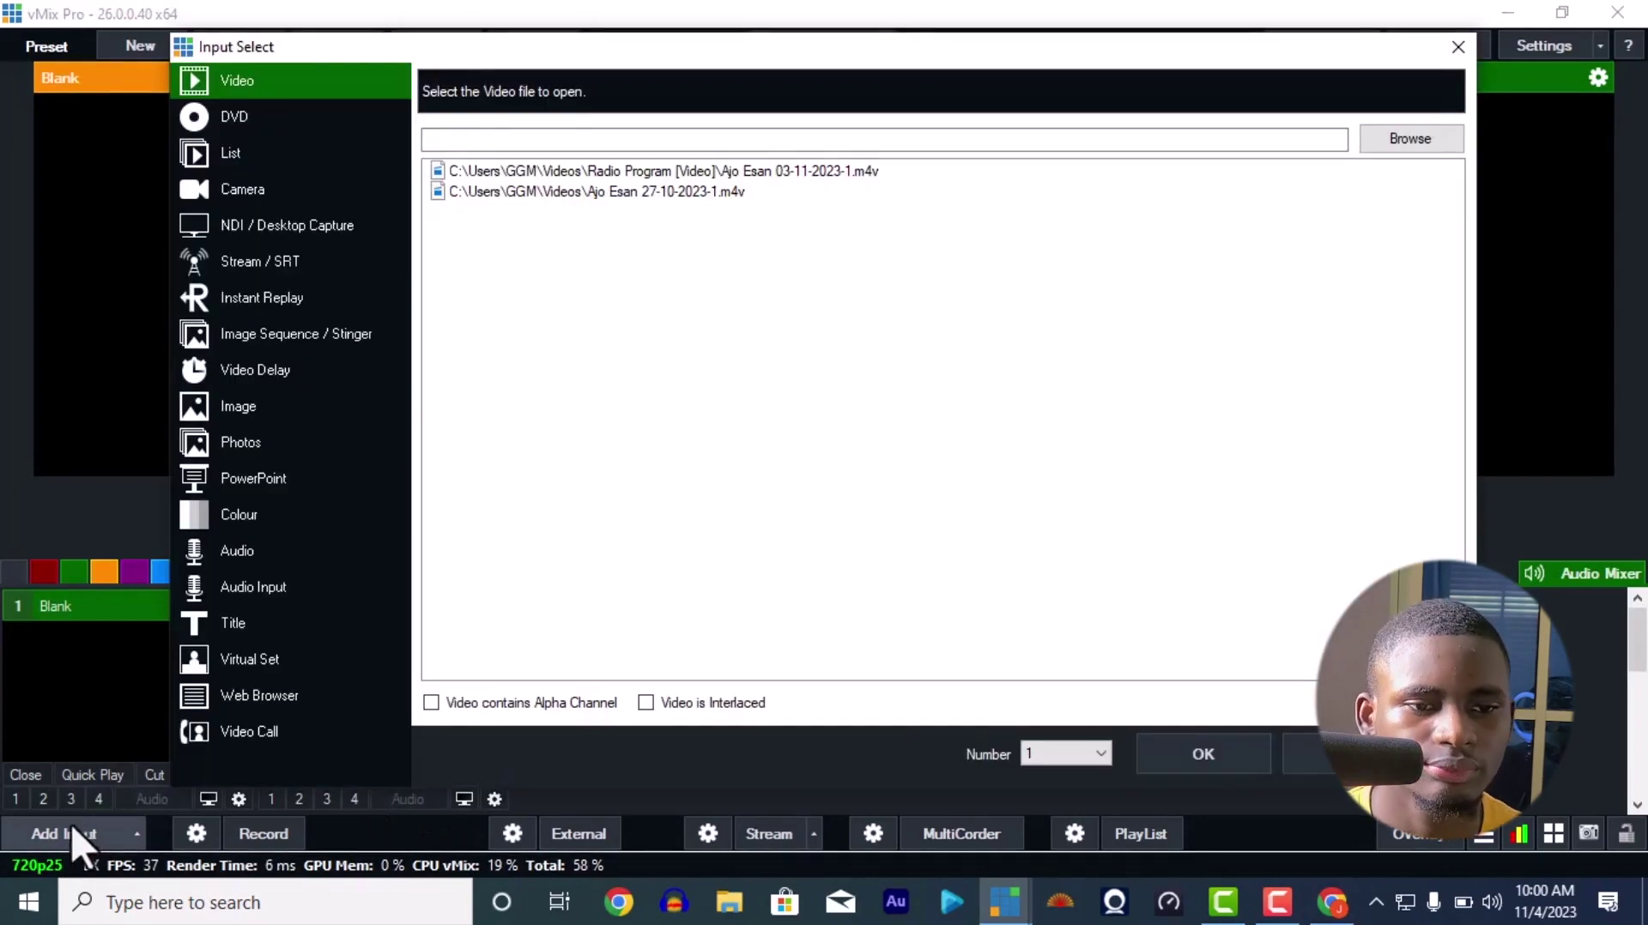
{"action": "left_click", "coordinate": [289, 697]}
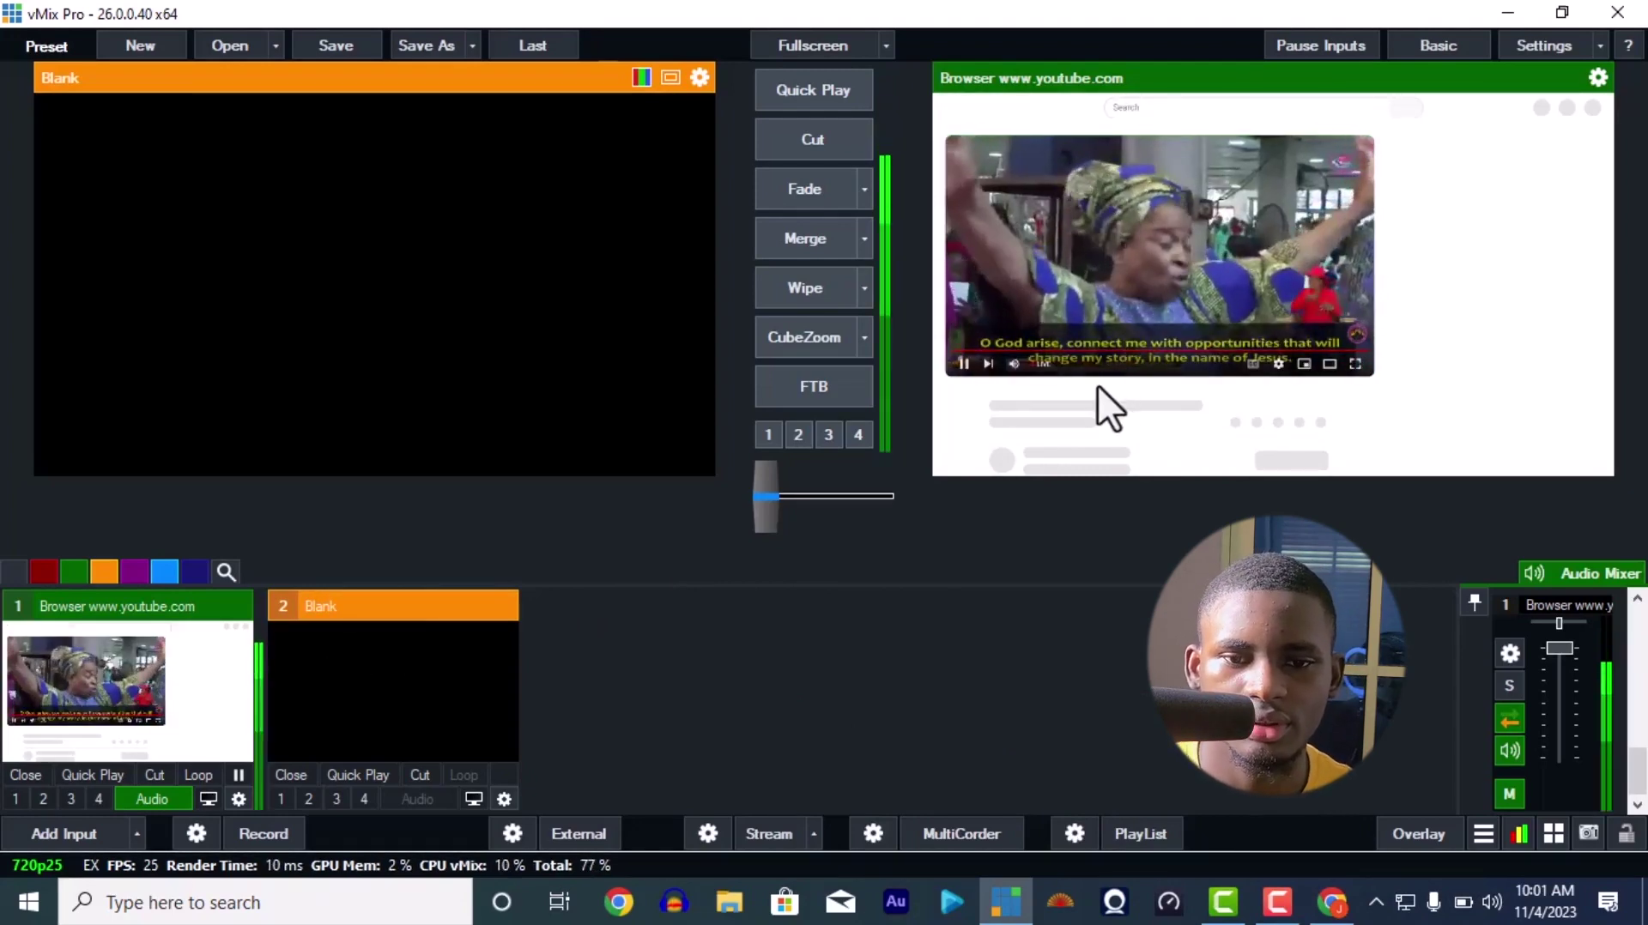
- Mute the YouTube player in the browser input and, after checking the same page in Chrome, expand that player to full screen
{"action": "left_click", "coordinate": [1010, 365]}
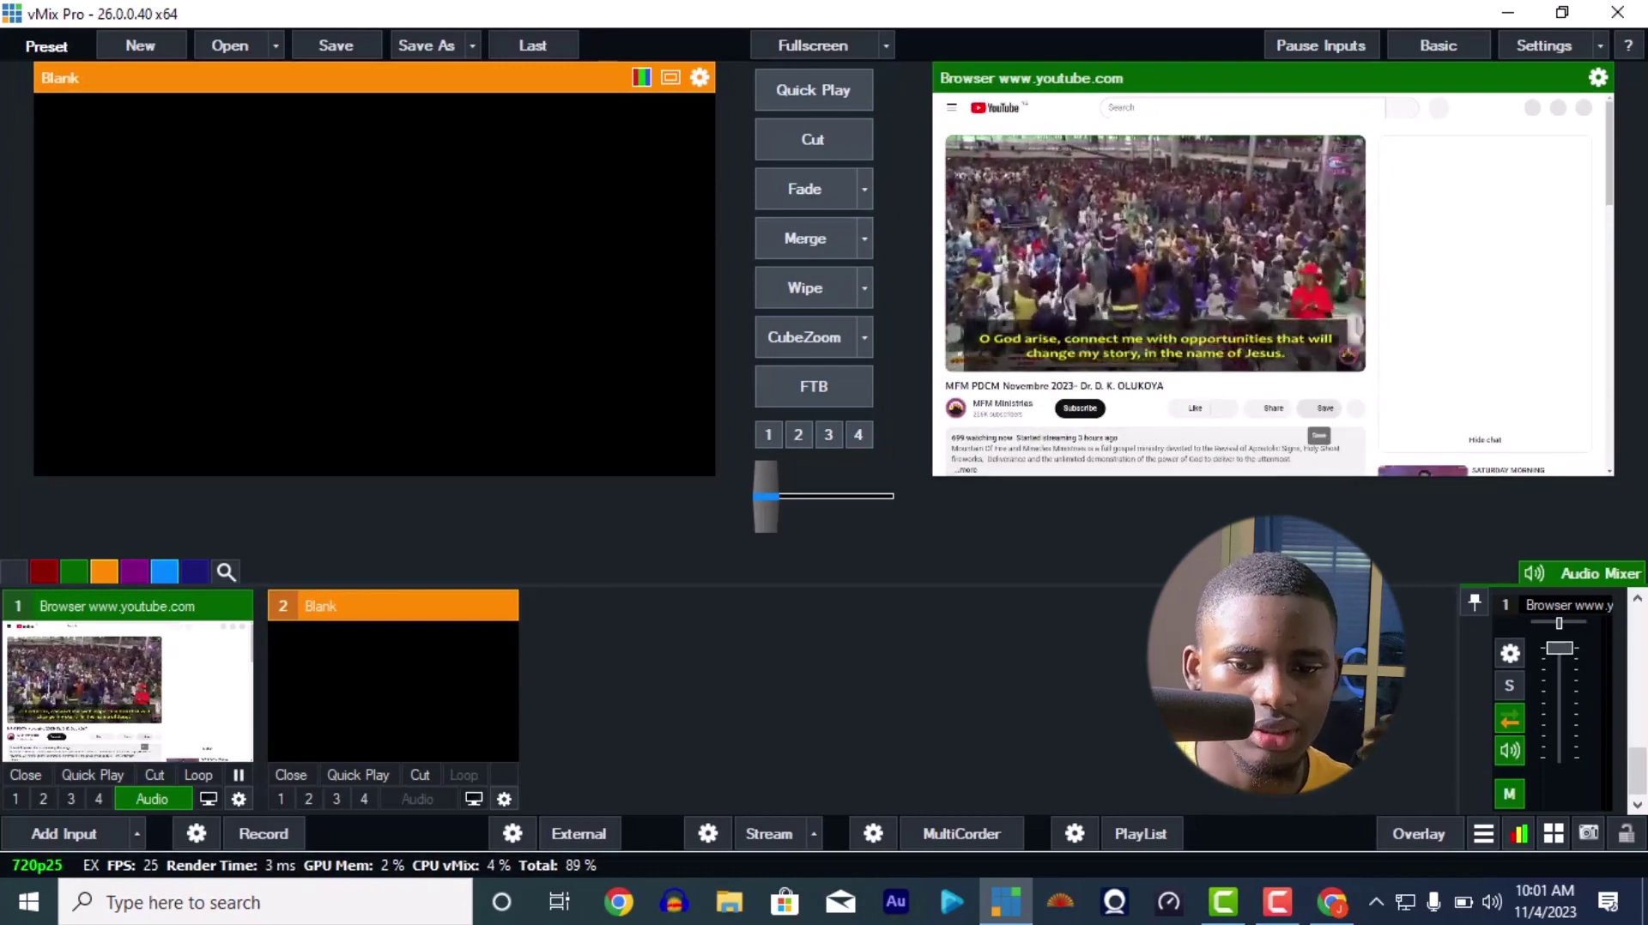
{"action": "left_click", "coordinate": [1332, 902]}
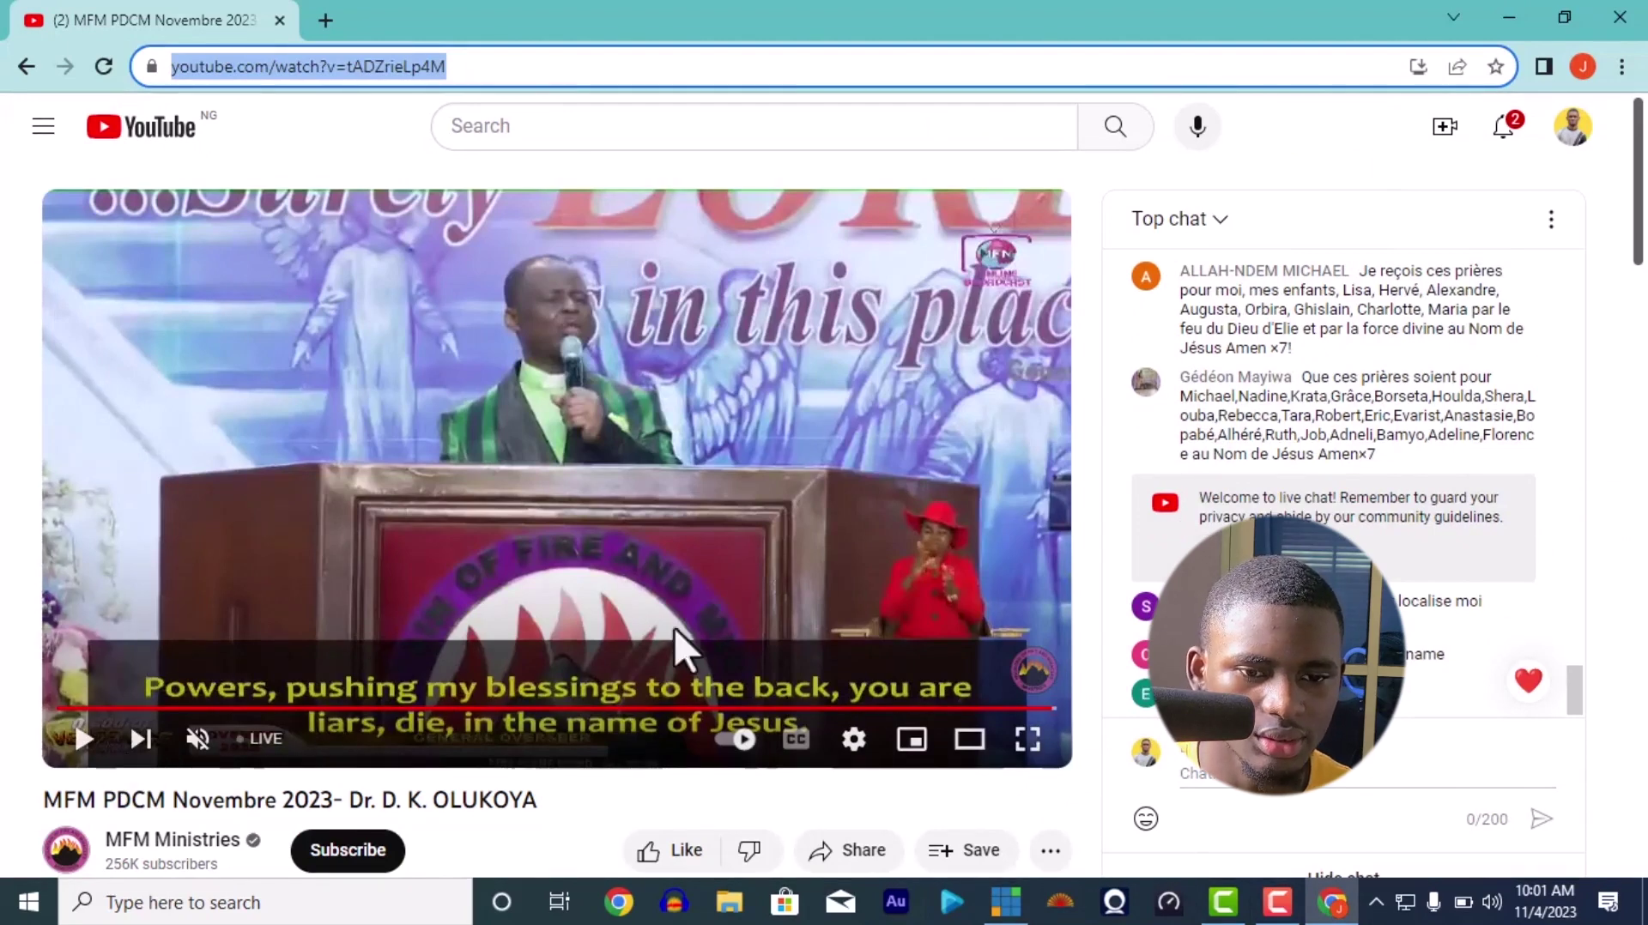
{"action": "left_click", "coordinate": [1332, 901]}
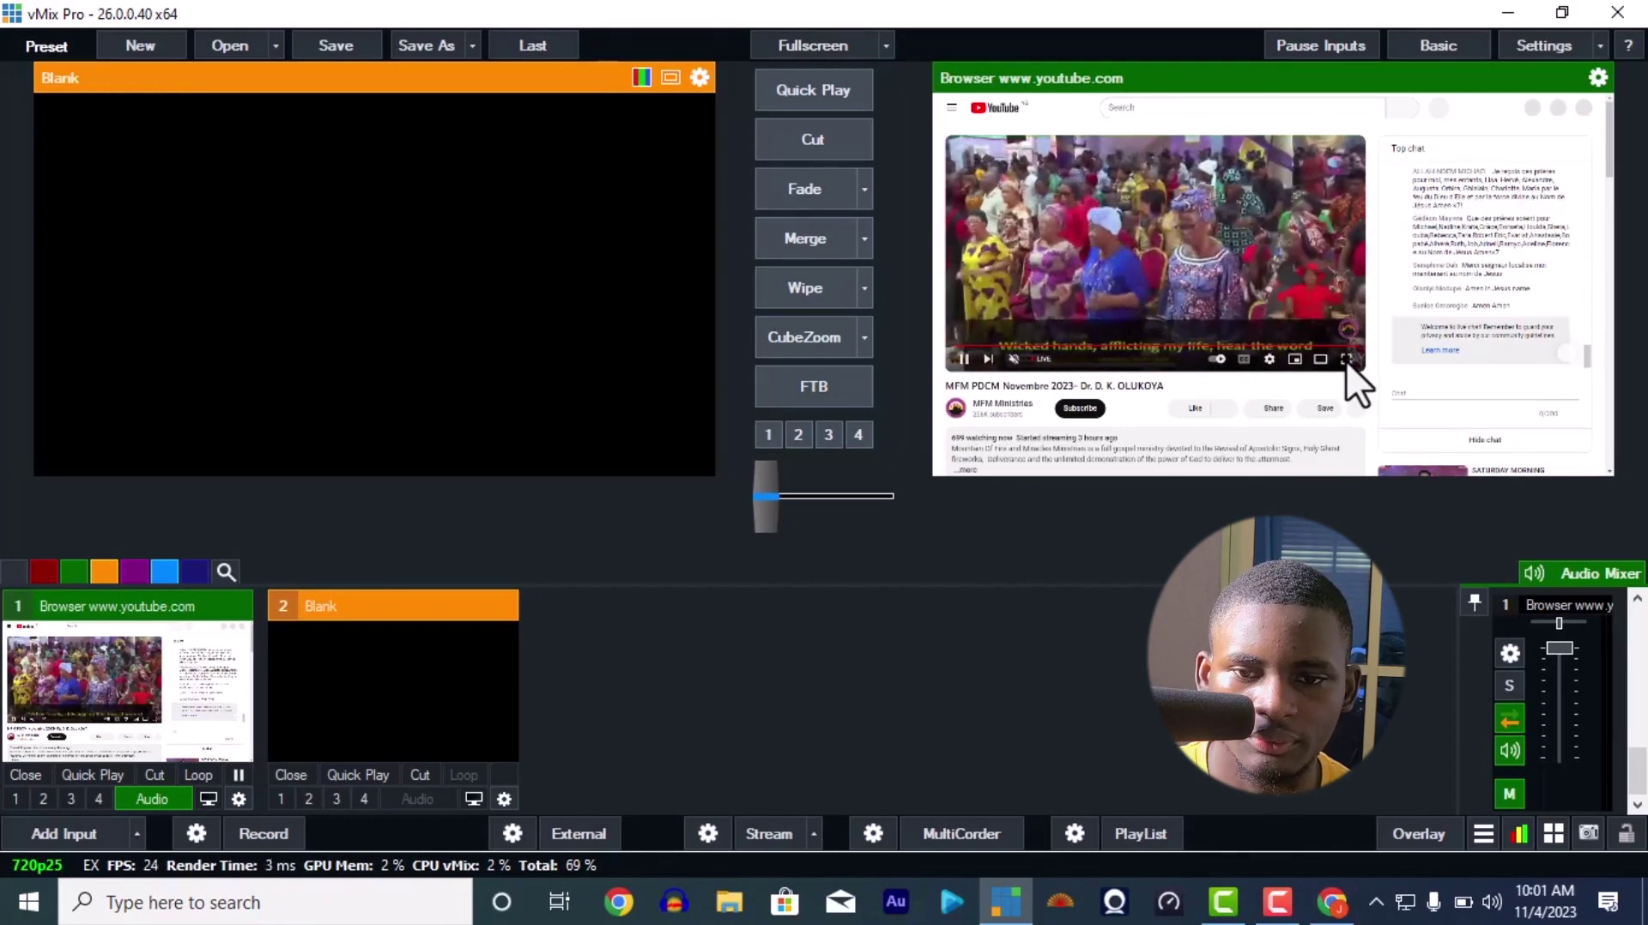
{"action": "left_click", "coordinate": [1346, 361]}
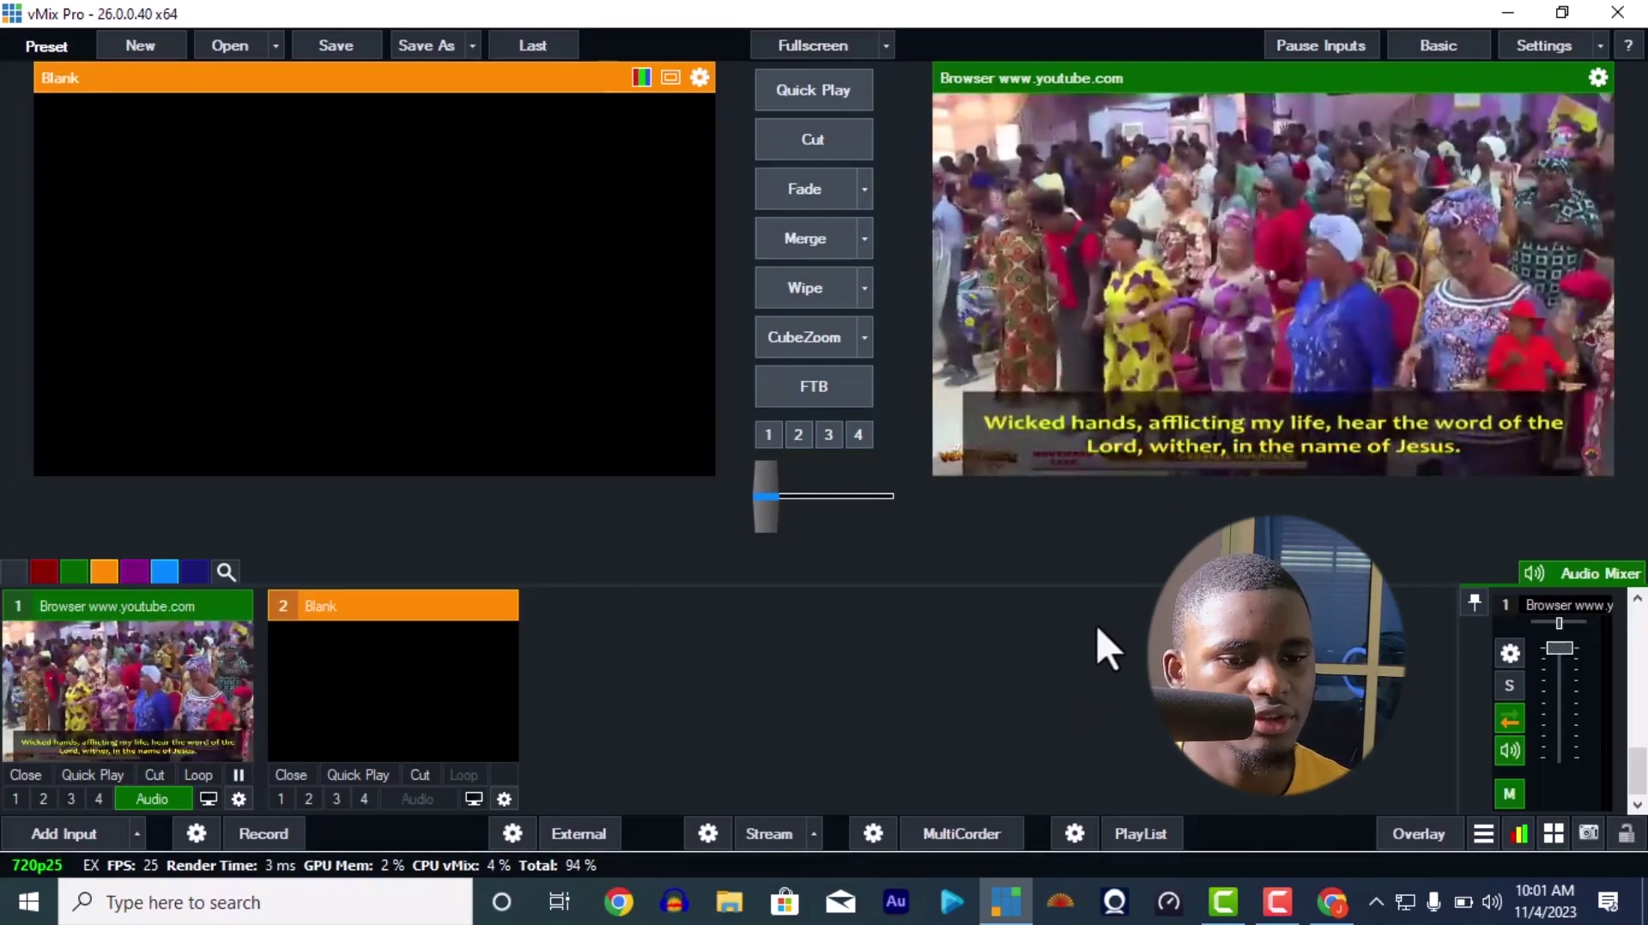
- Unmute the full-screen YouTube player and turn off the browser input's audio in vMix
{"action": "mouse_move", "coordinate": [1098, 436]}
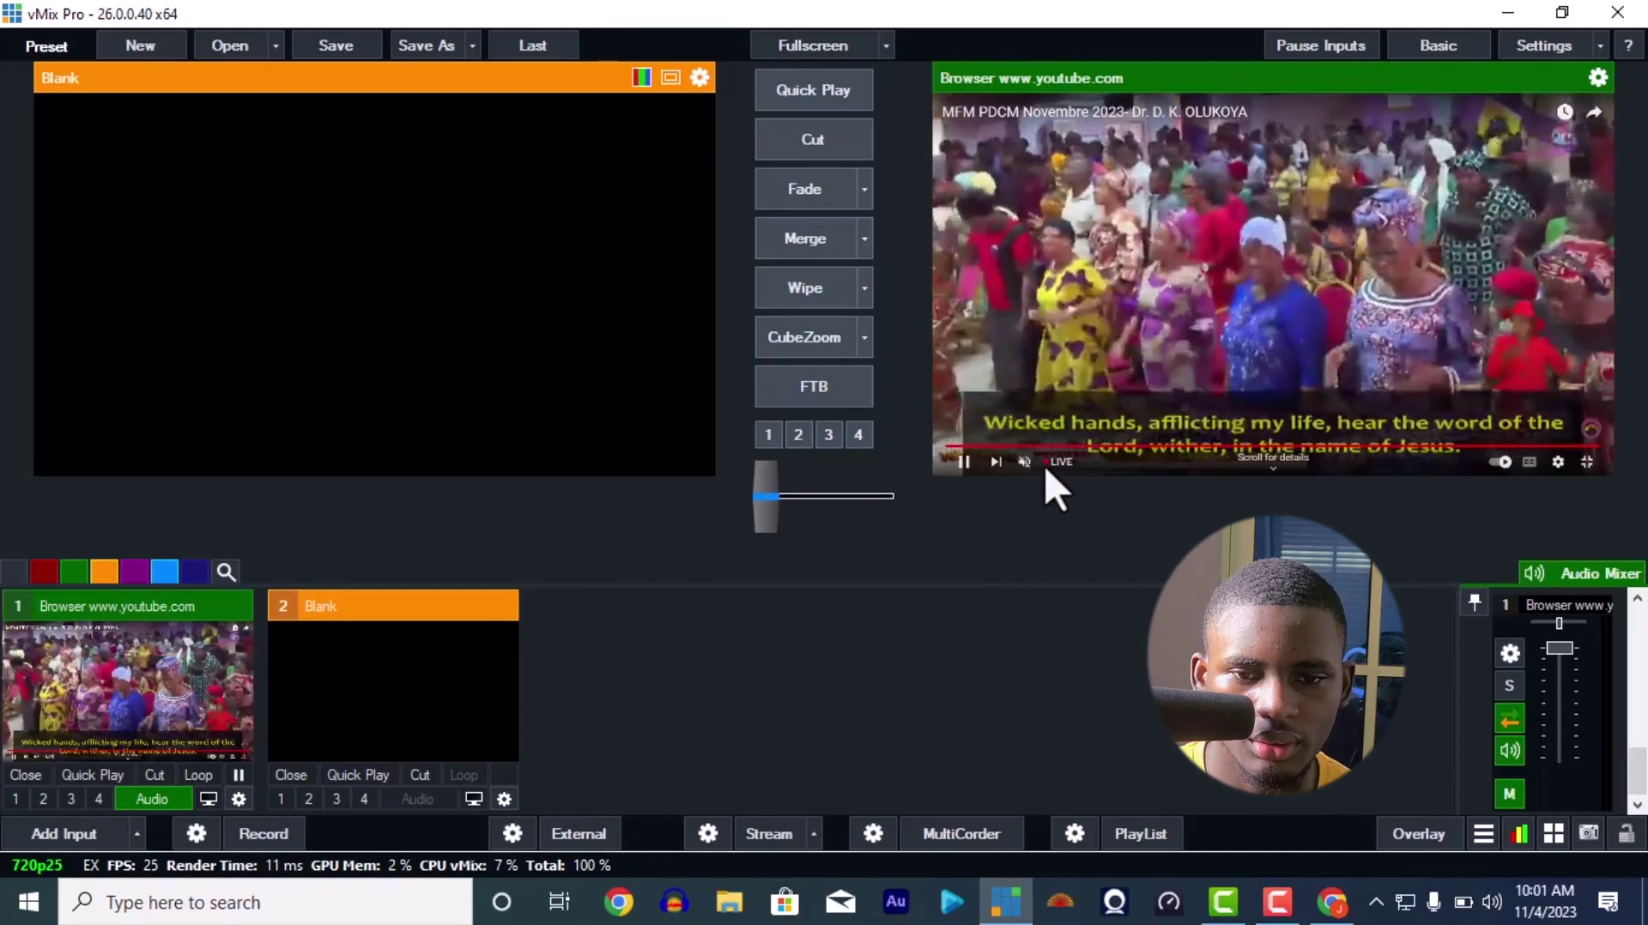
{"action": "left_click", "coordinate": [1024, 463]}
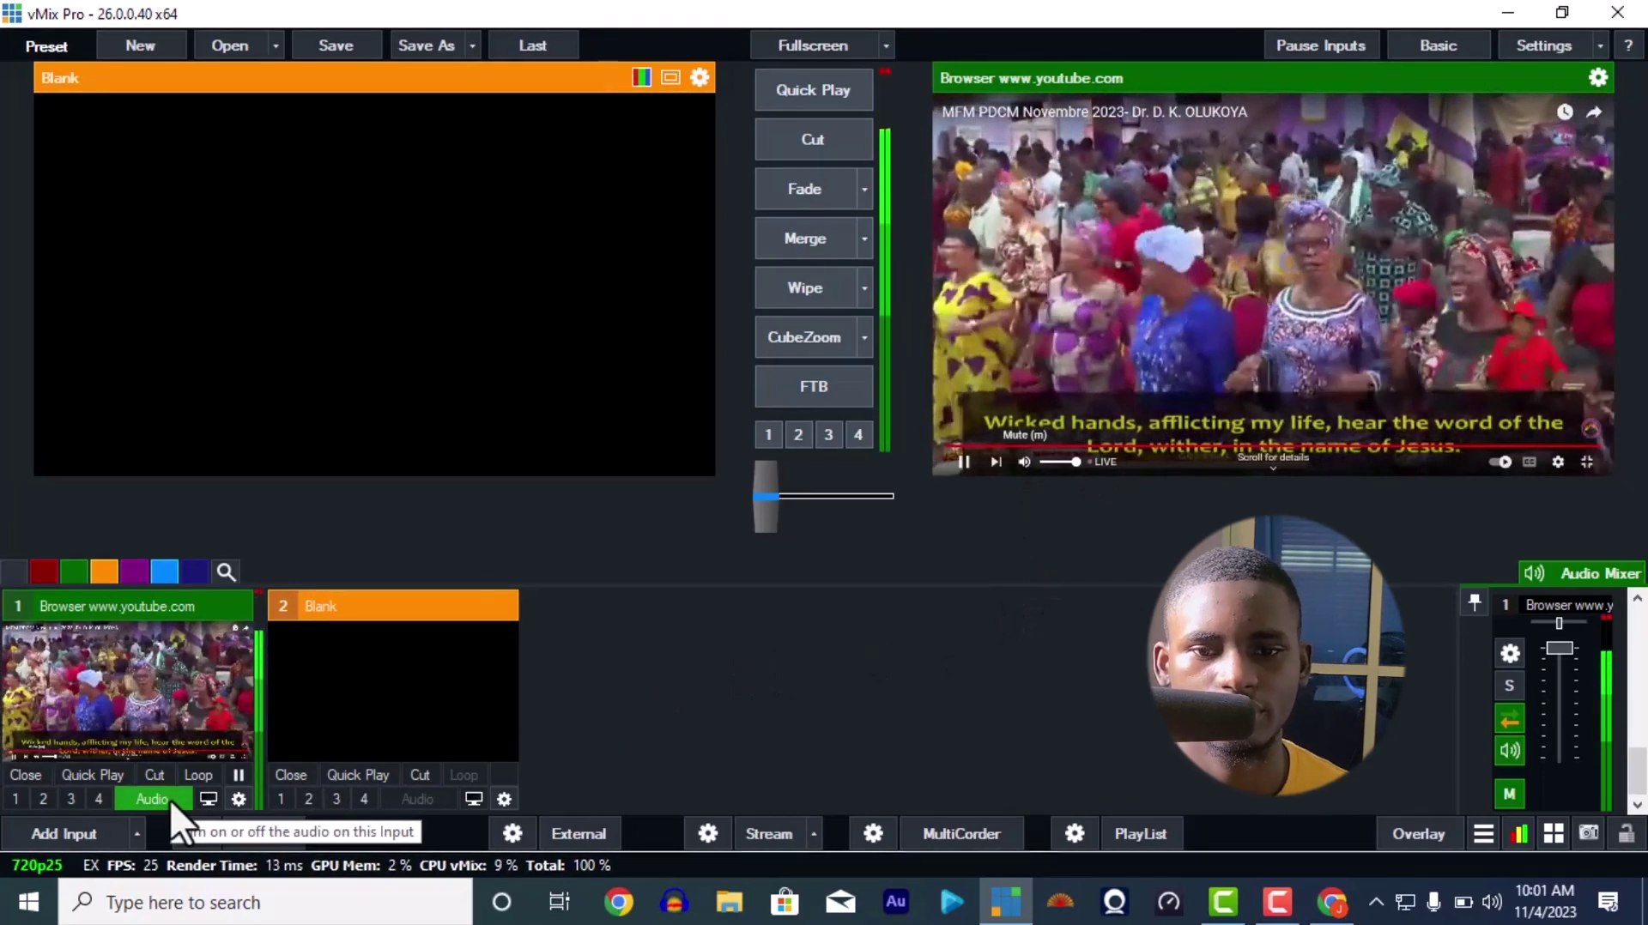
{"action": "left_click", "coordinate": [169, 800]}
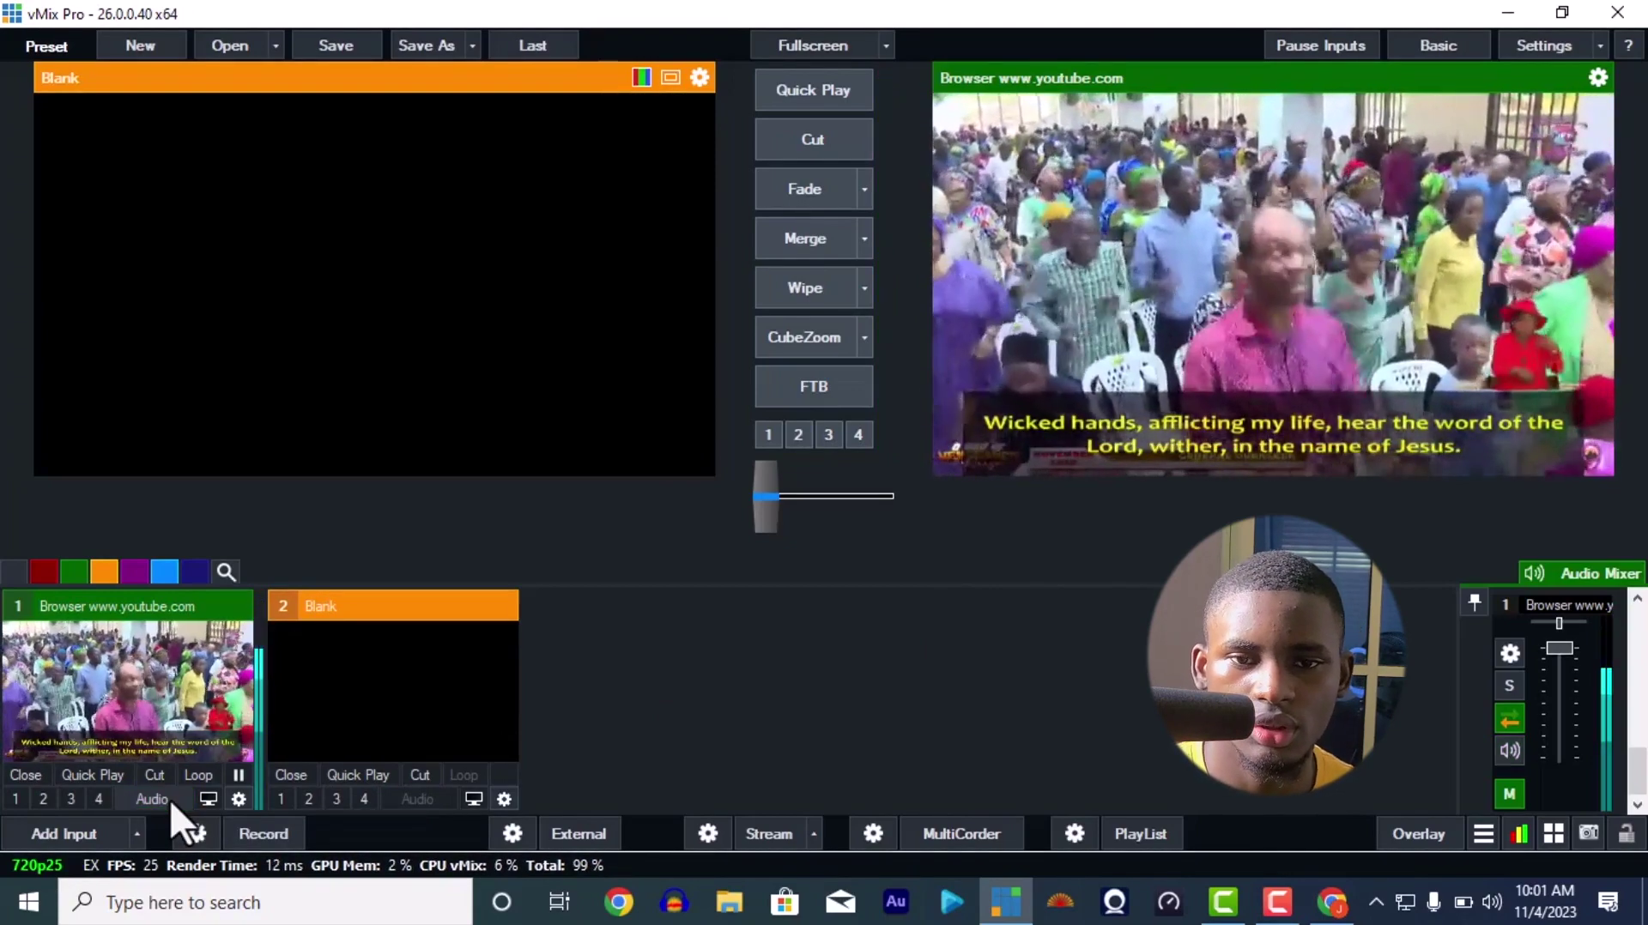
- Set the YouTube player's quality to 480p and skip ahead to the live broadcast
{"action": "mouse_move", "coordinate": [1576, 434]}
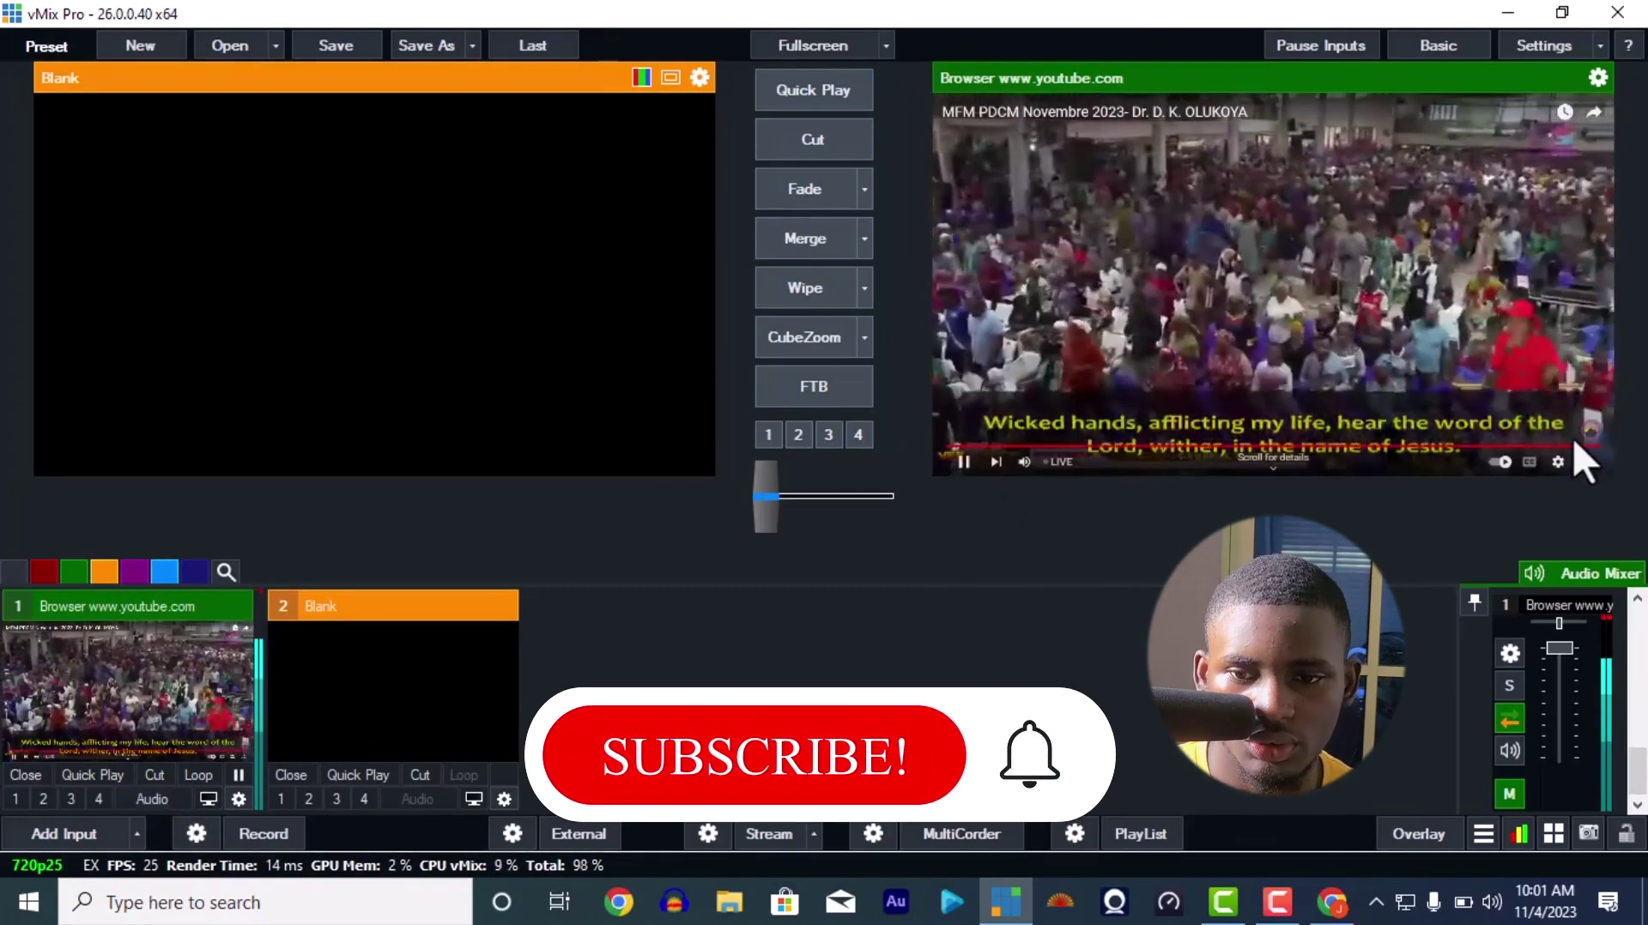
{"action": "left_click", "coordinate": [1557, 462]}
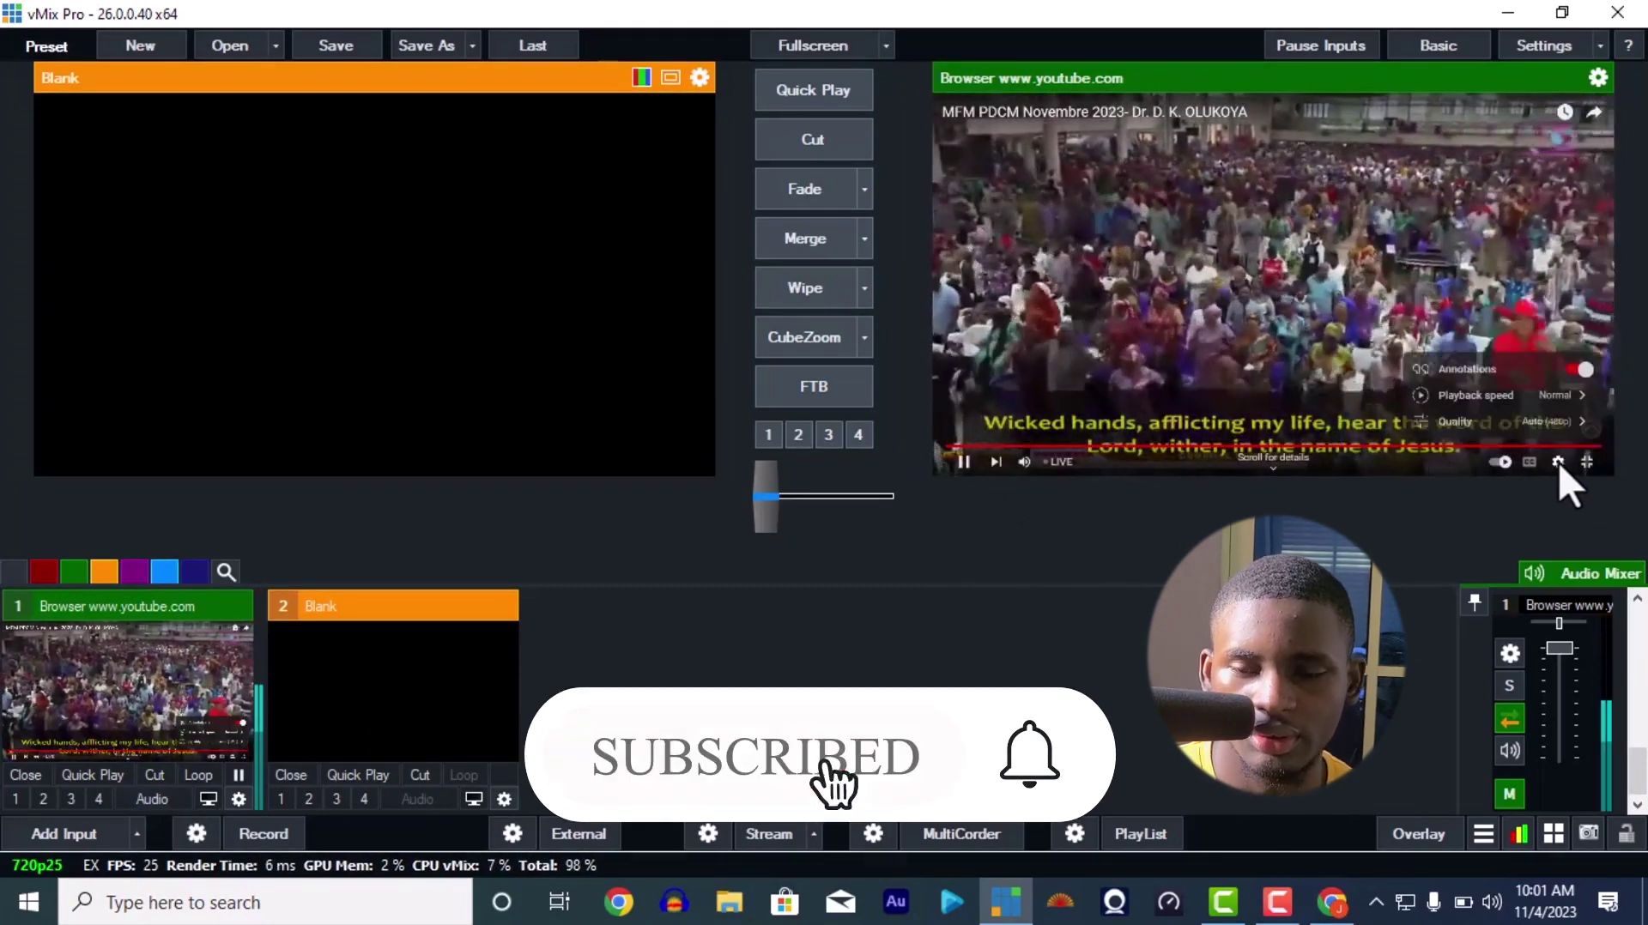
{"action": "left_click", "coordinate": [1521, 422]}
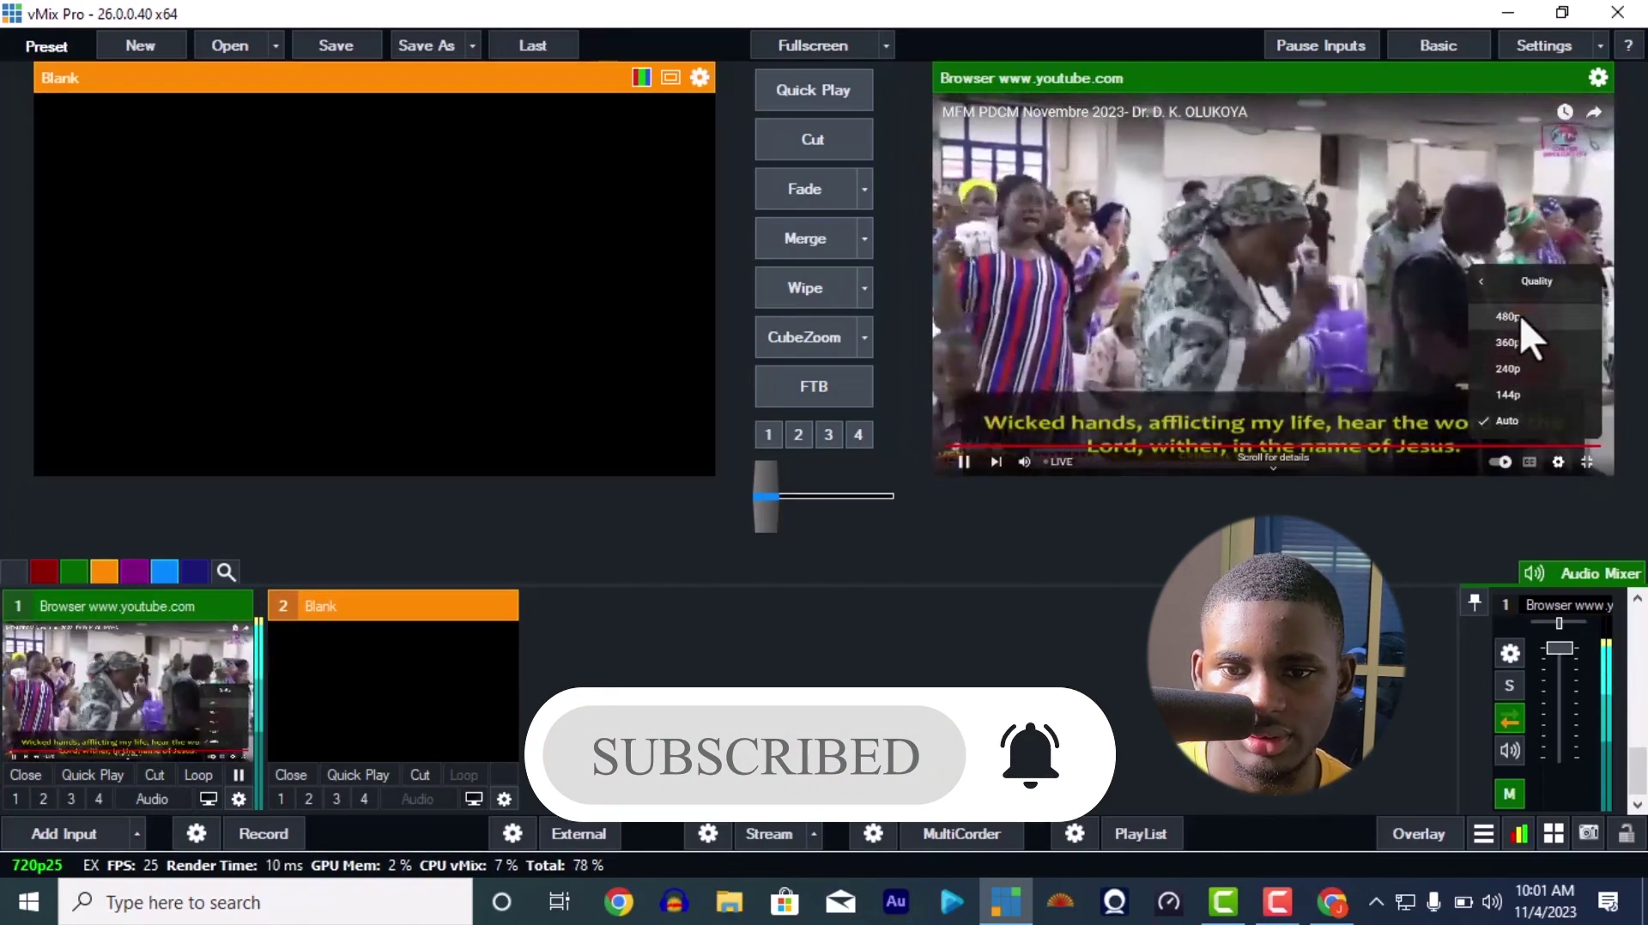
{"action": "left_click", "coordinate": [1520, 315]}
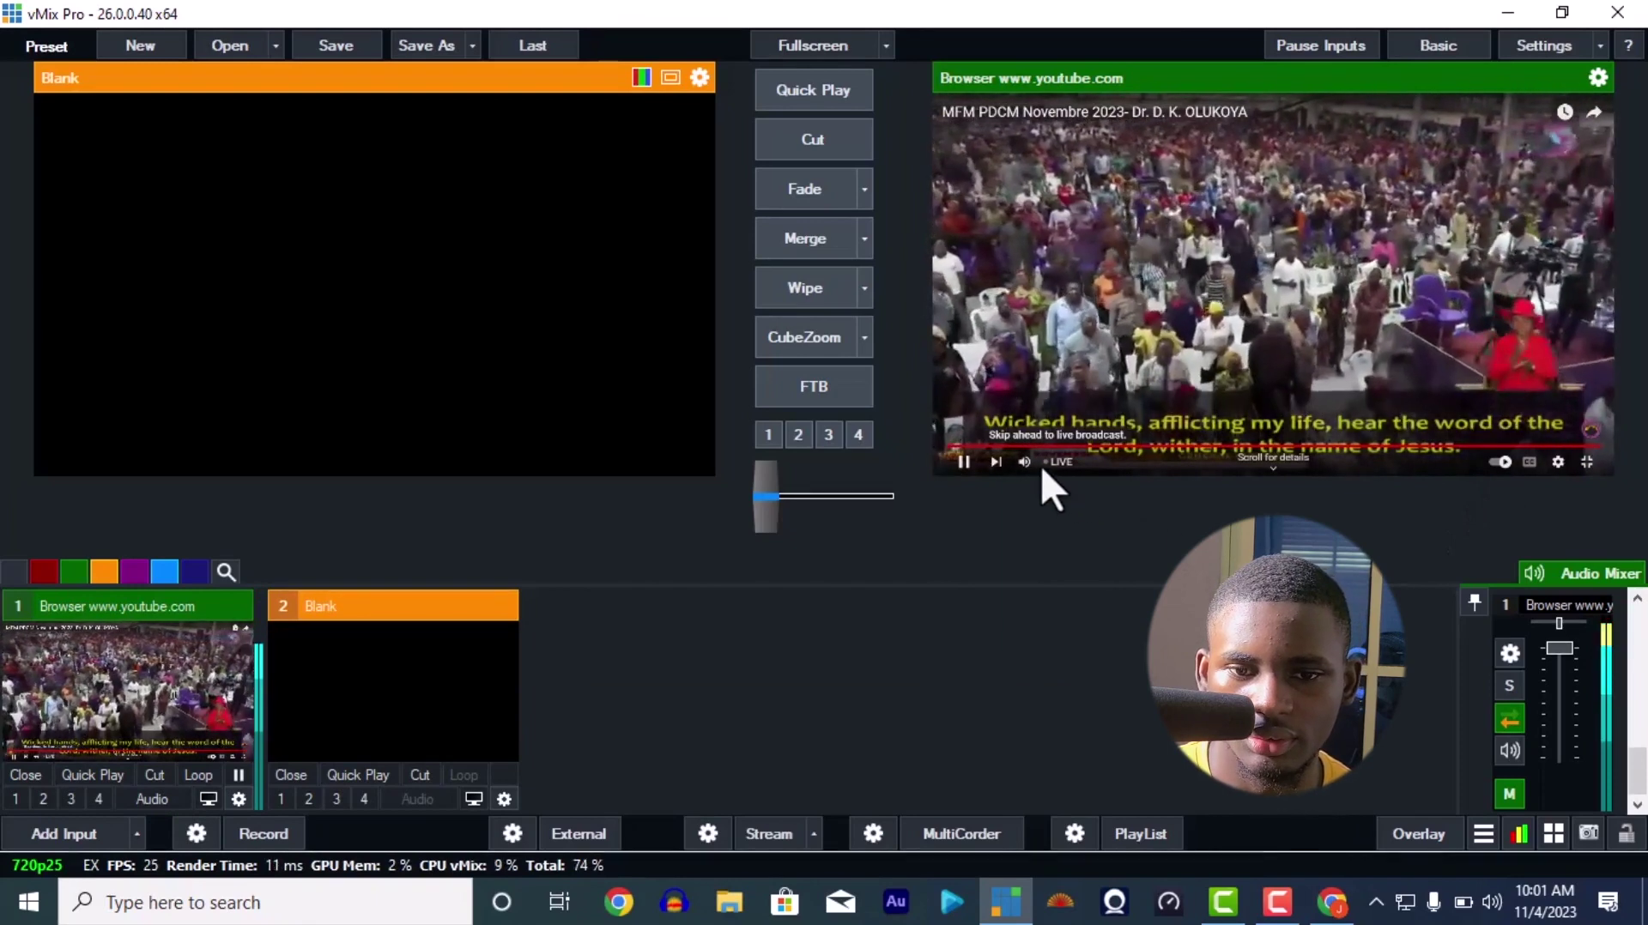
{"action": "left_click", "coordinate": [1056, 463]}
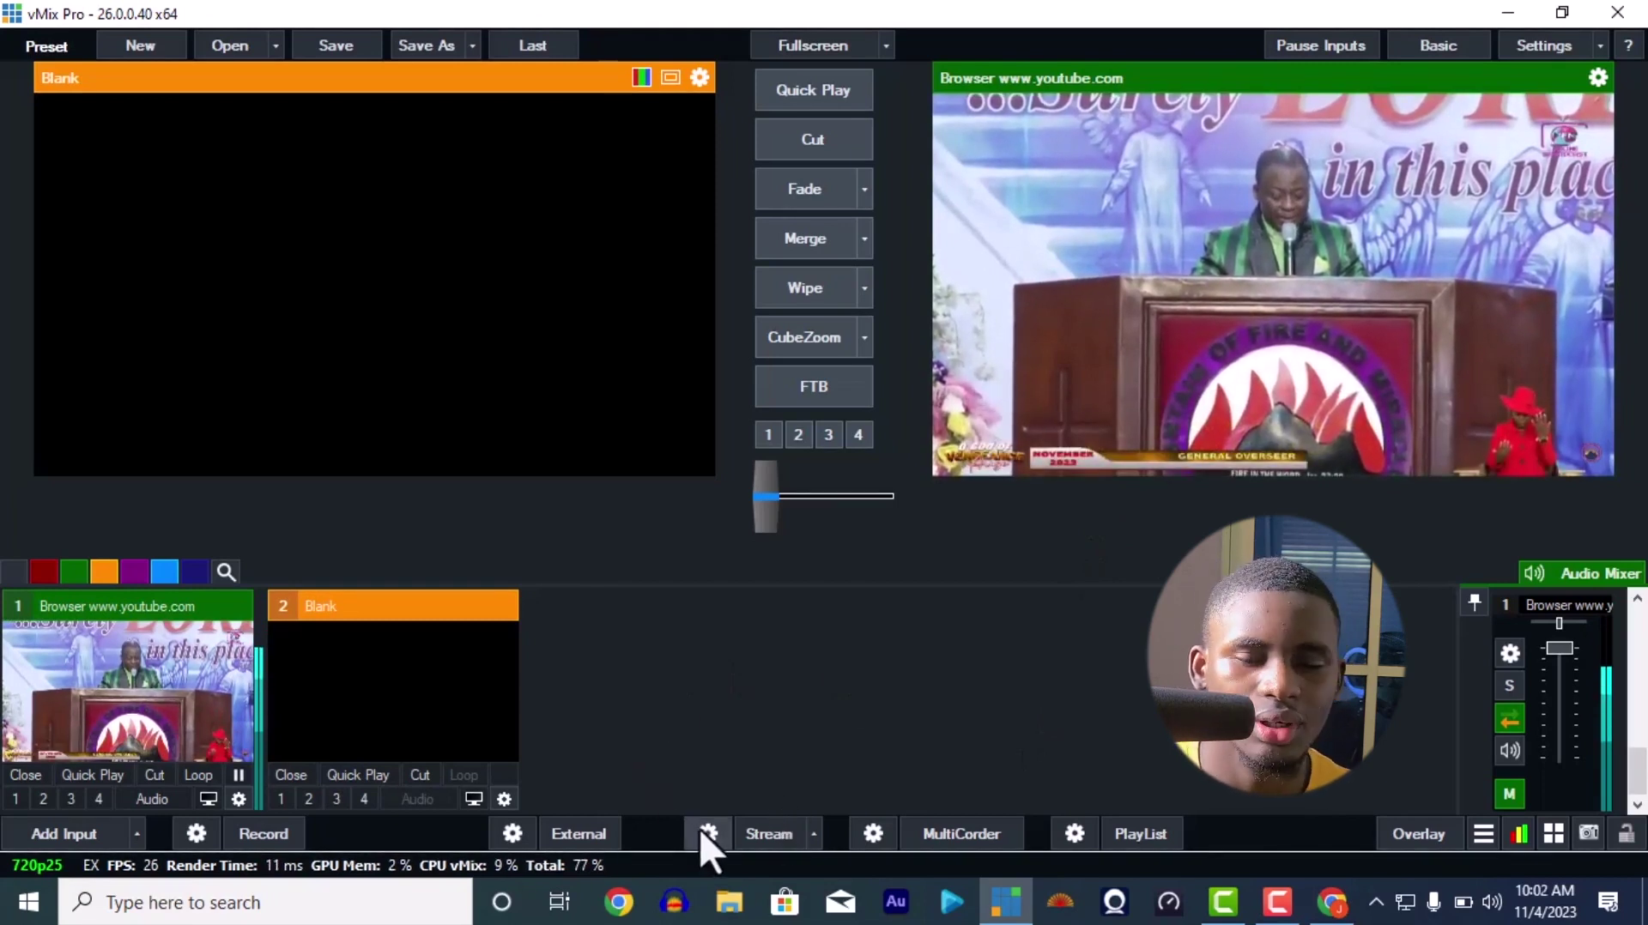
- Review the Facebook destination and stream key field in the streaming settings, and close them without saving
{"action": "left_click", "coordinate": [734, 840]}
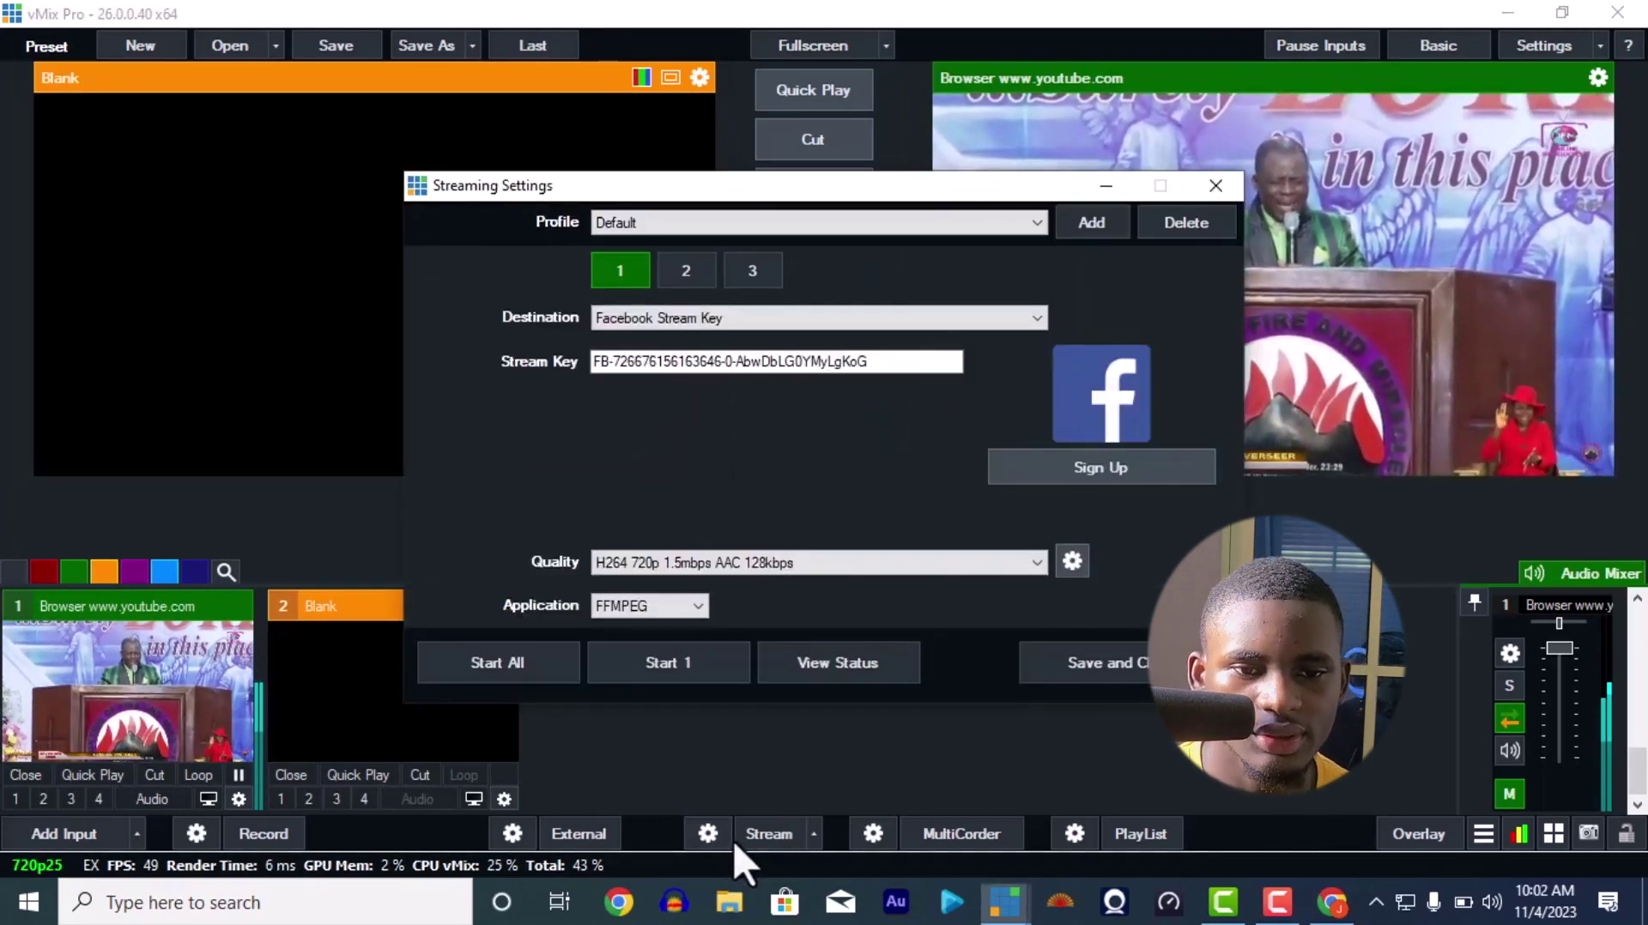
{"action": "left_click", "coordinate": [729, 362]}
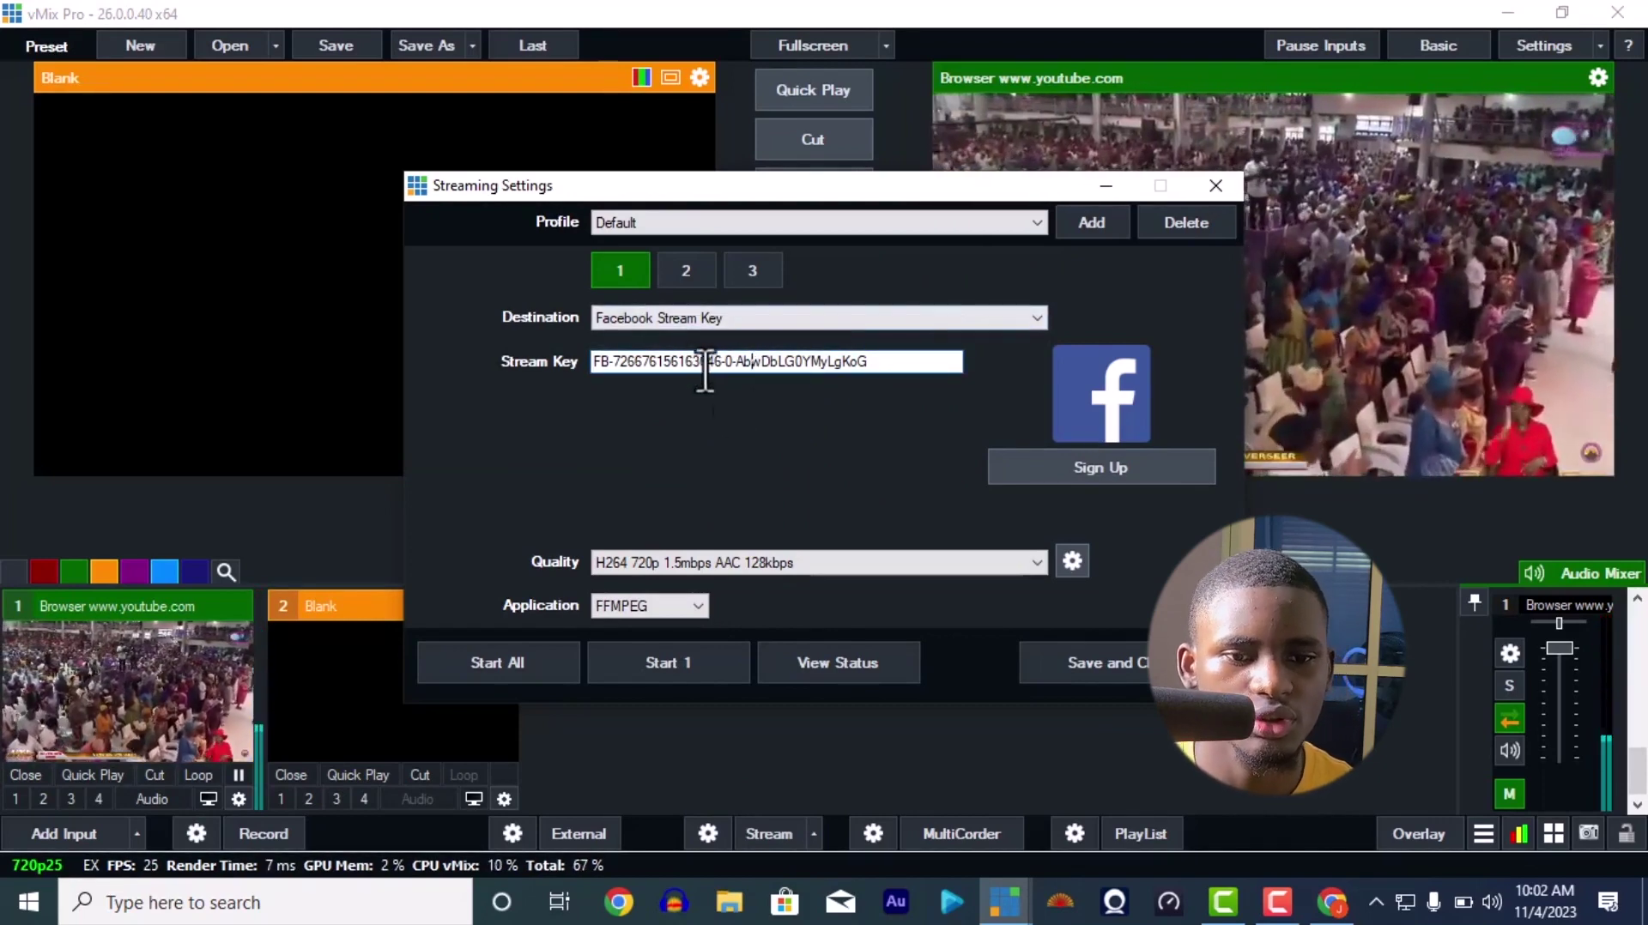
{"action": "left_click", "coordinate": [1215, 185]}
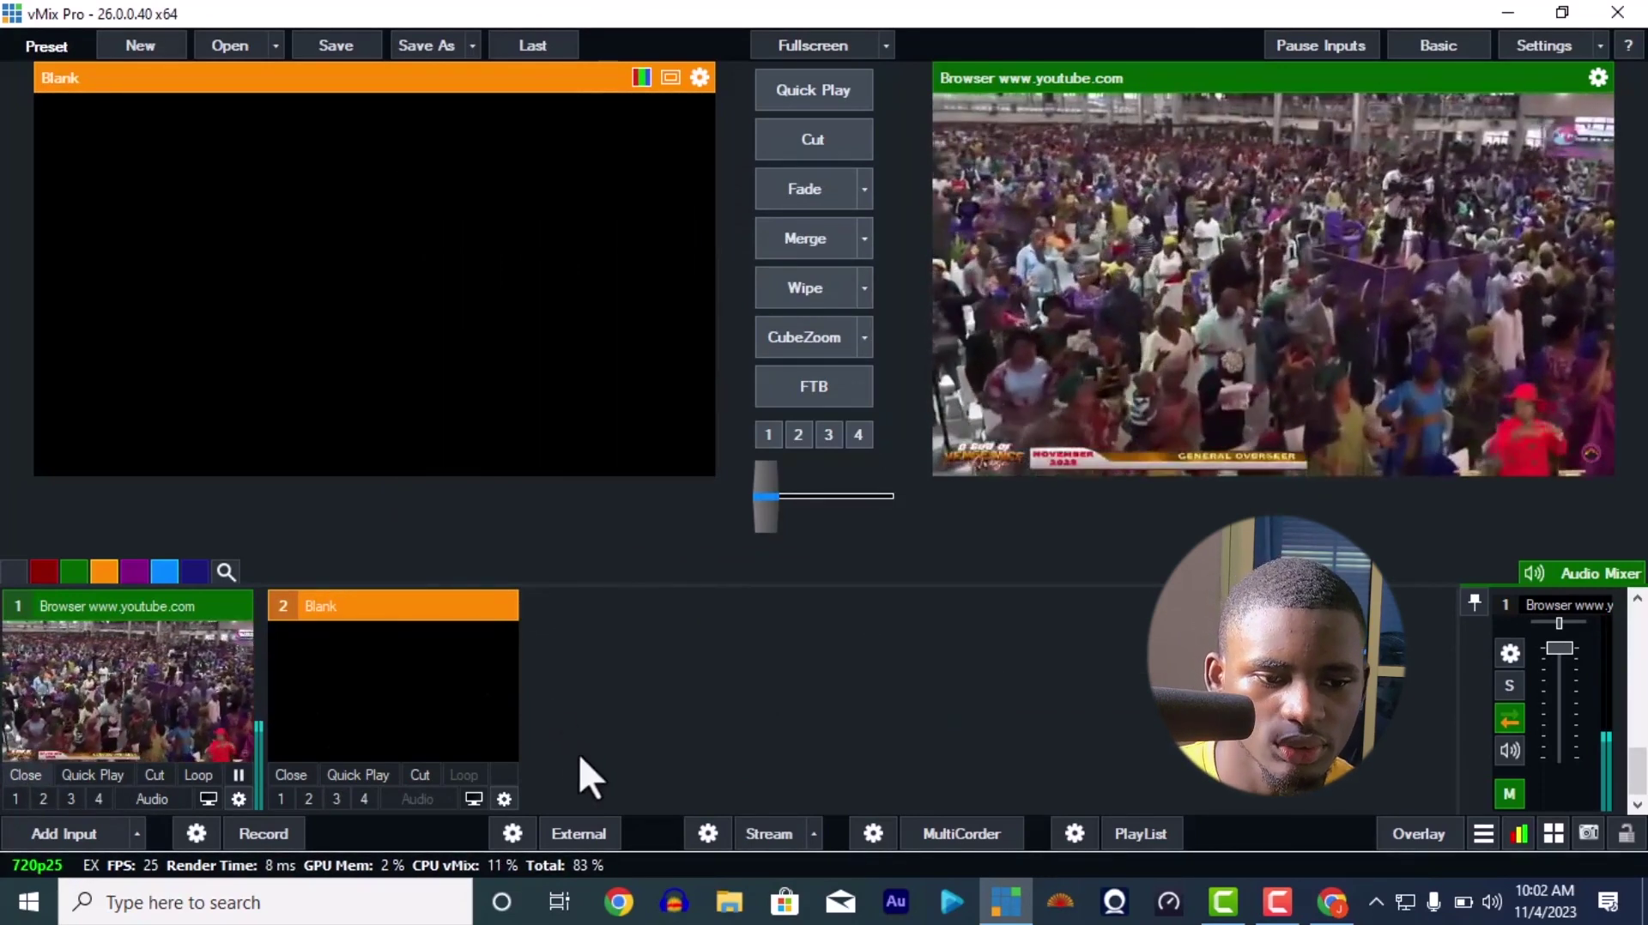
- Close the YouTube browser input and switch to Chrome
{"action": "left_click", "coordinate": [24, 771]}
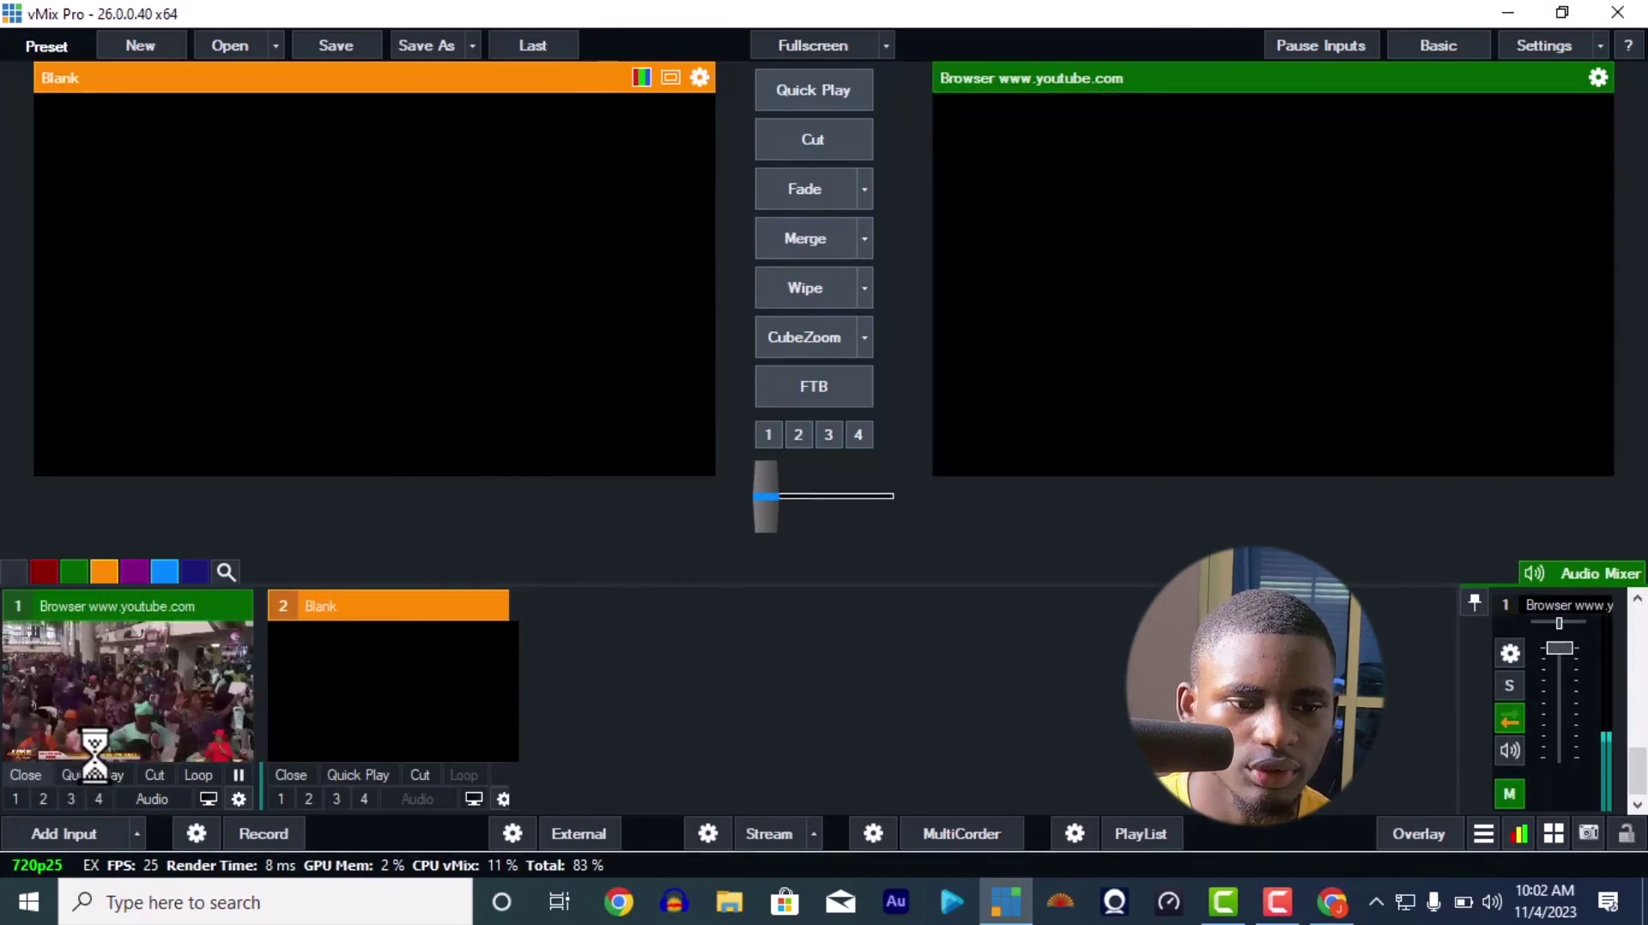
{"action": "key", "text": "alt+Tab"}
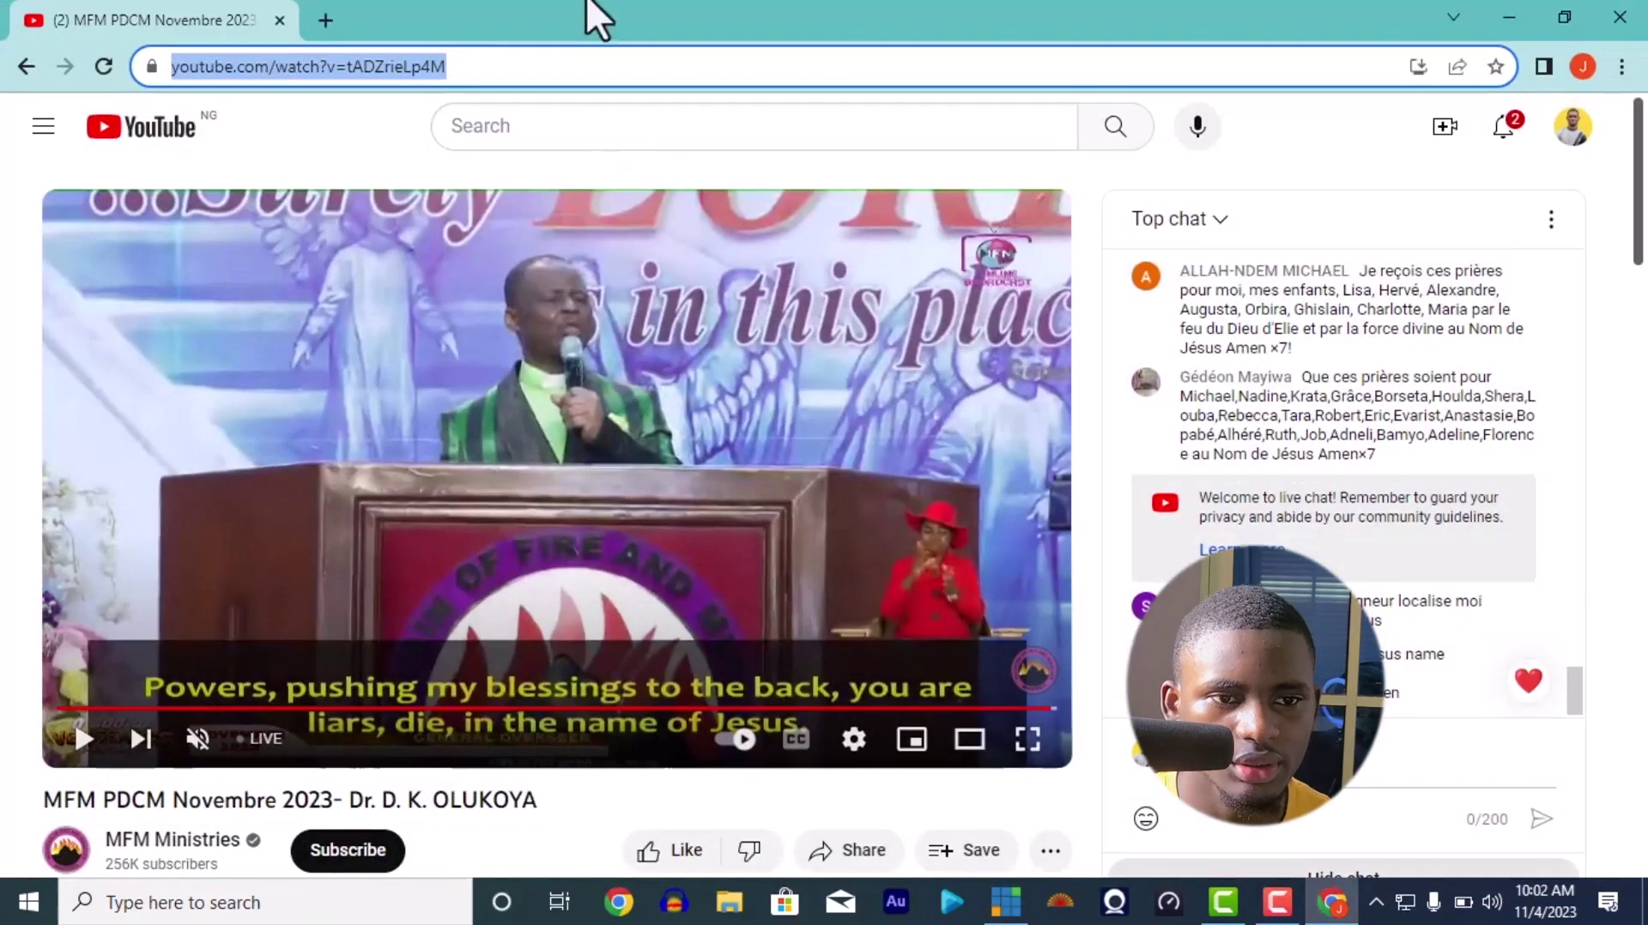
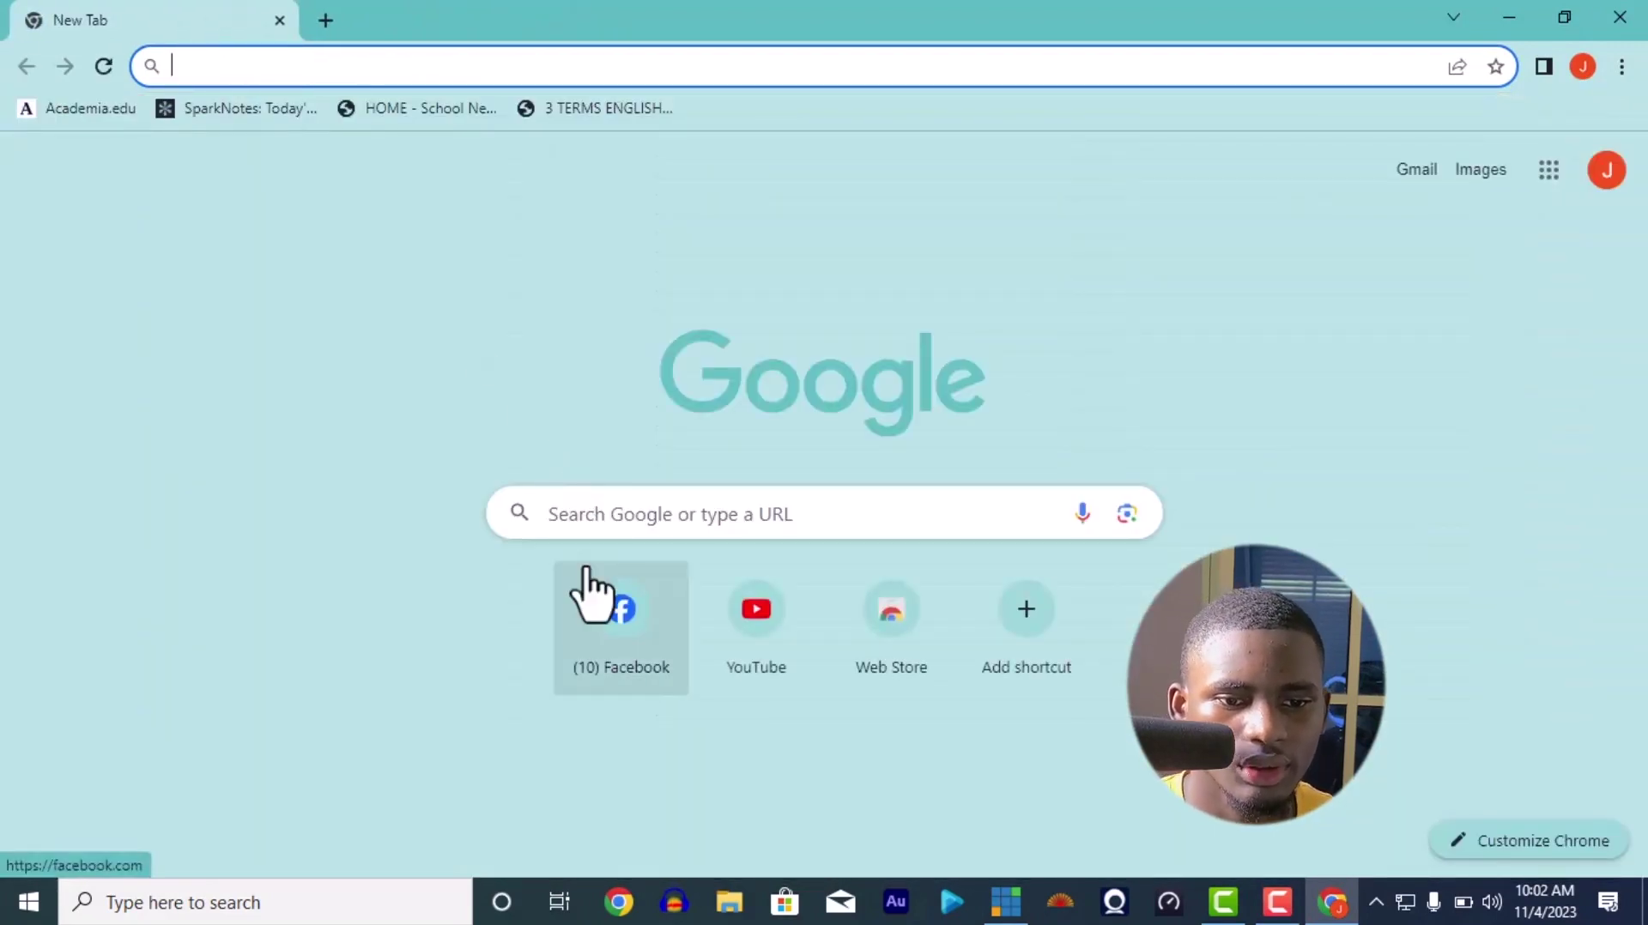
- Open Facebook, search for "live videos", and browse the video results filtered to live broadcasts
{"action": "left_click", "coordinate": [585, 573]}
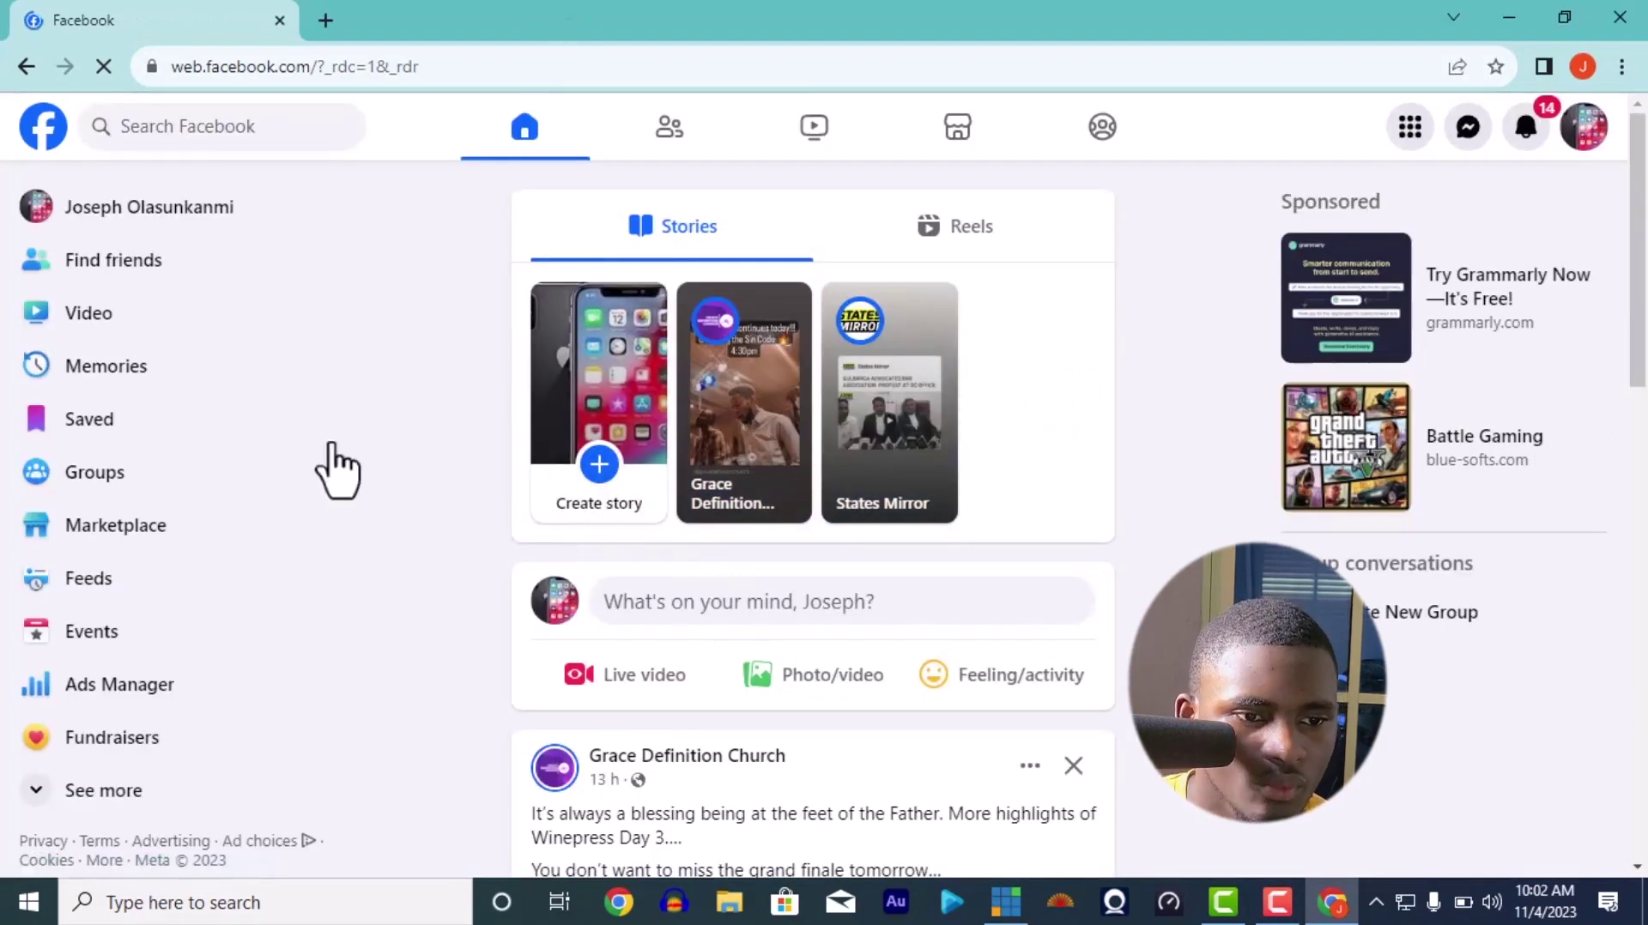
{"action": "left_click", "coordinate": [178, 120]}
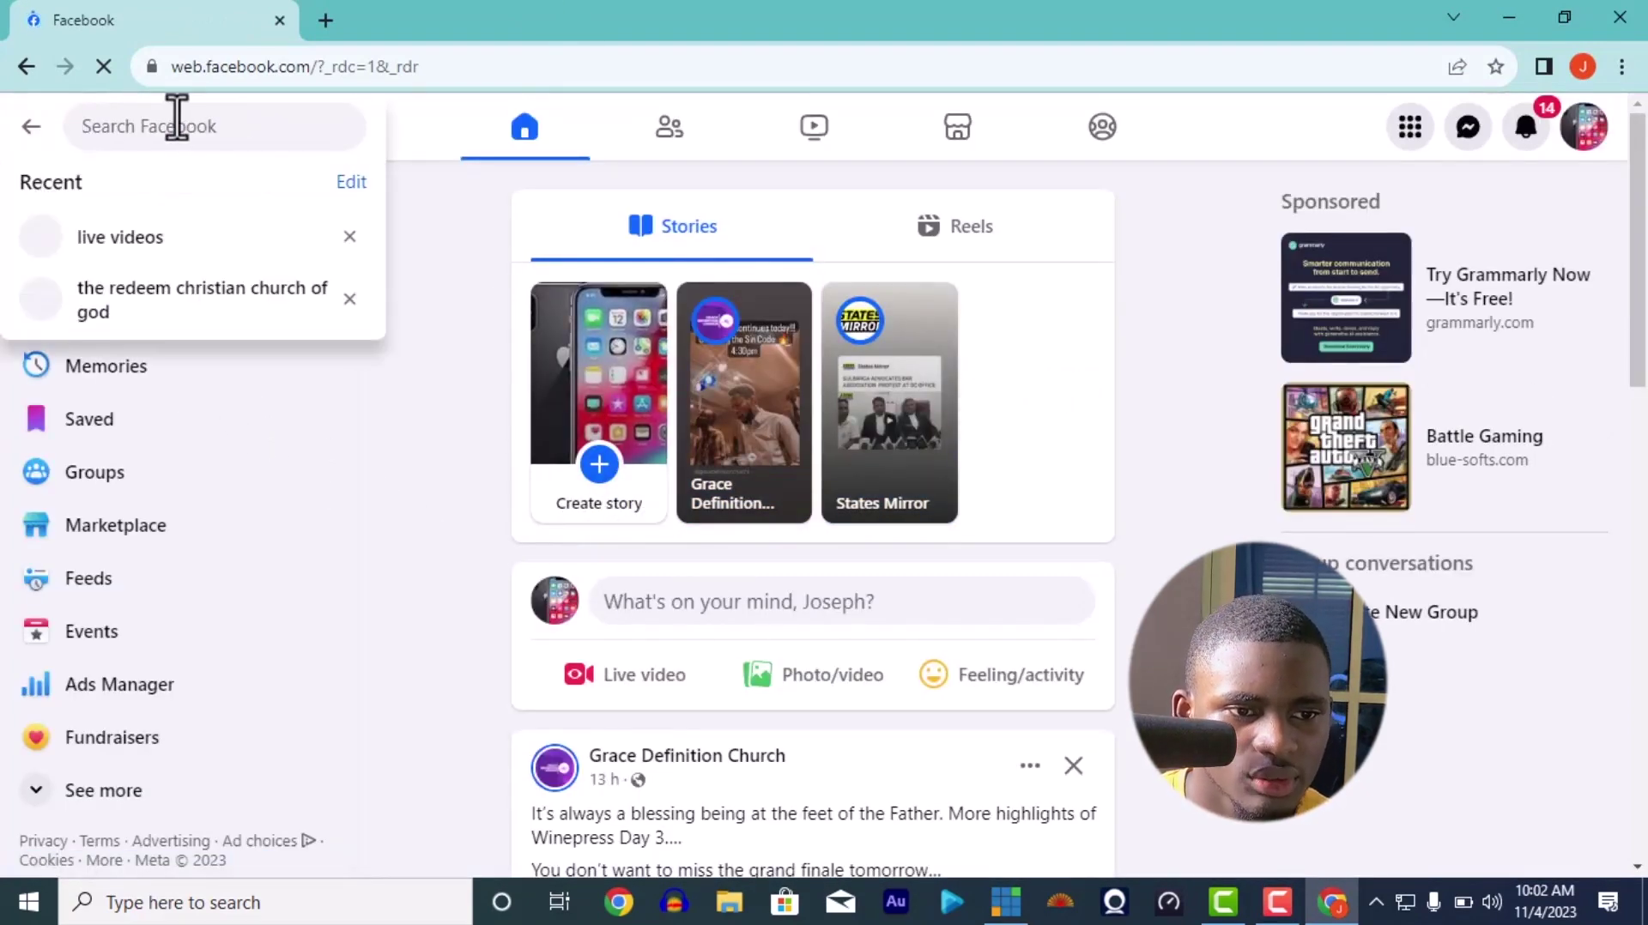
{"action": "left_click", "coordinate": [181, 244]}
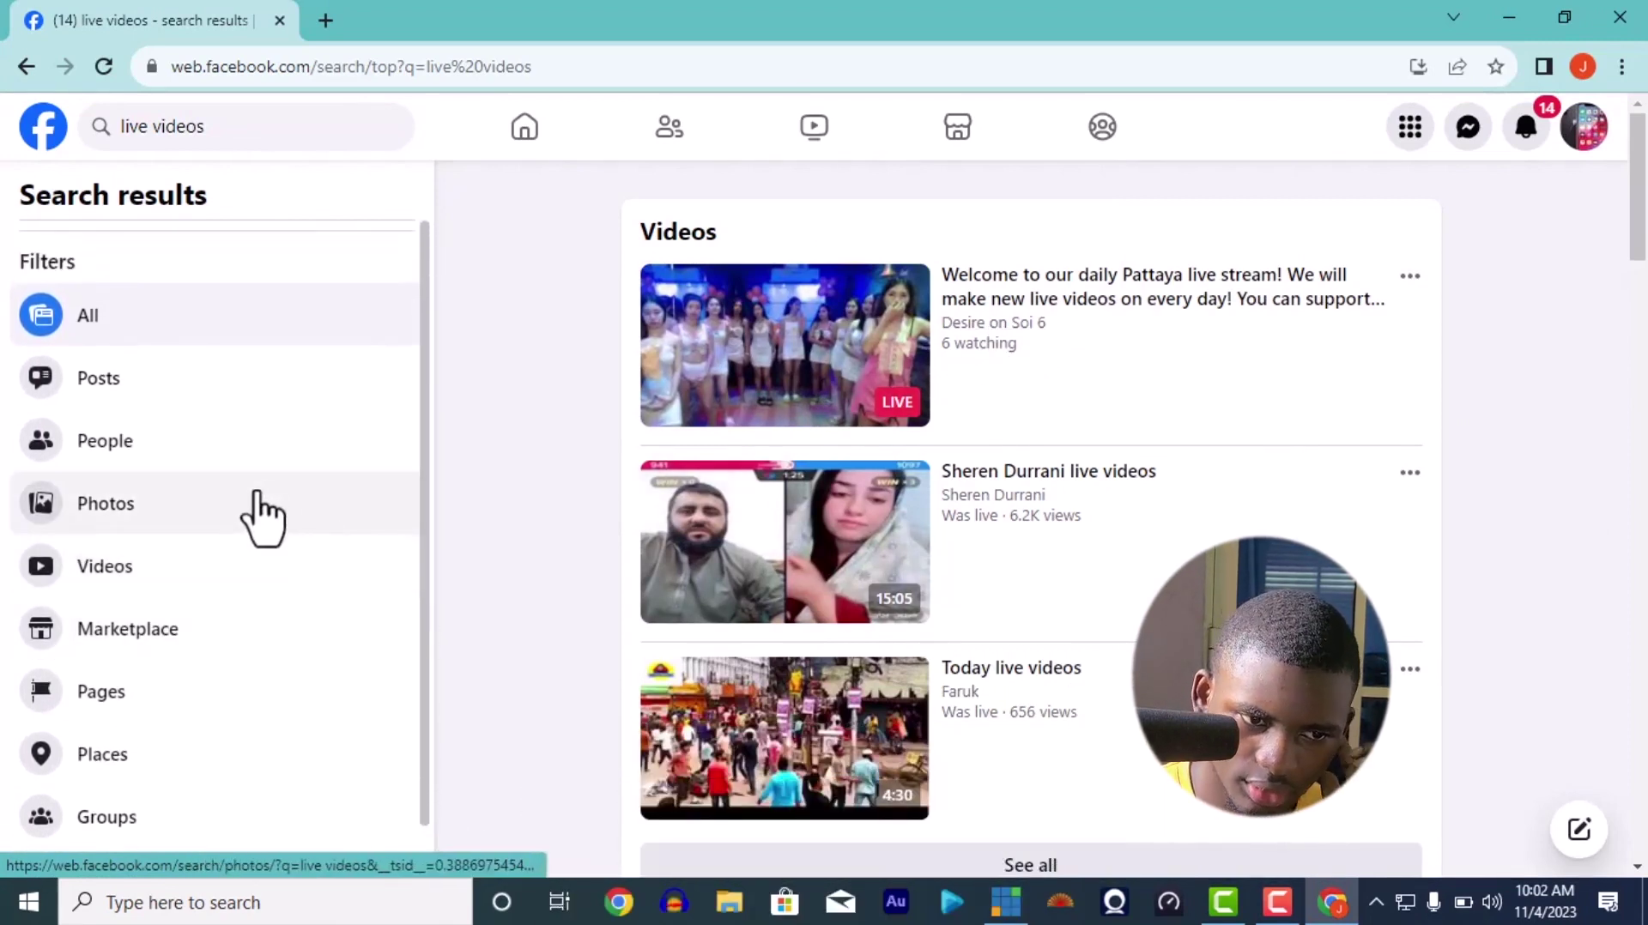
{"action": "left_click", "coordinate": [197, 559]}
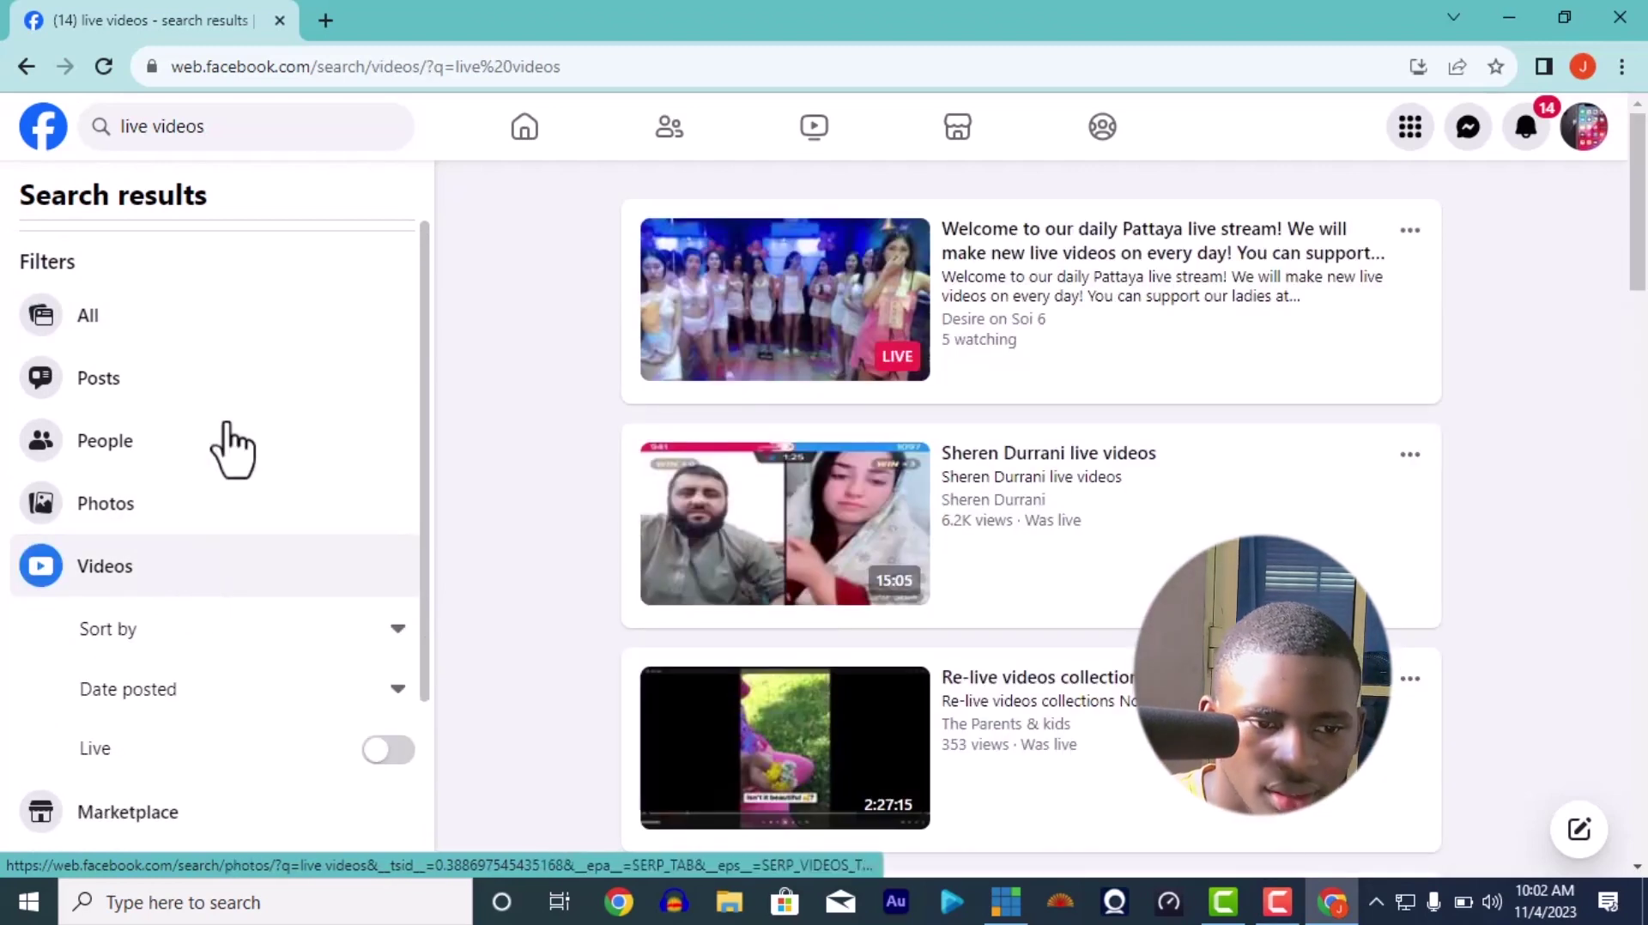
{"action": "left_click", "coordinate": [388, 750]}
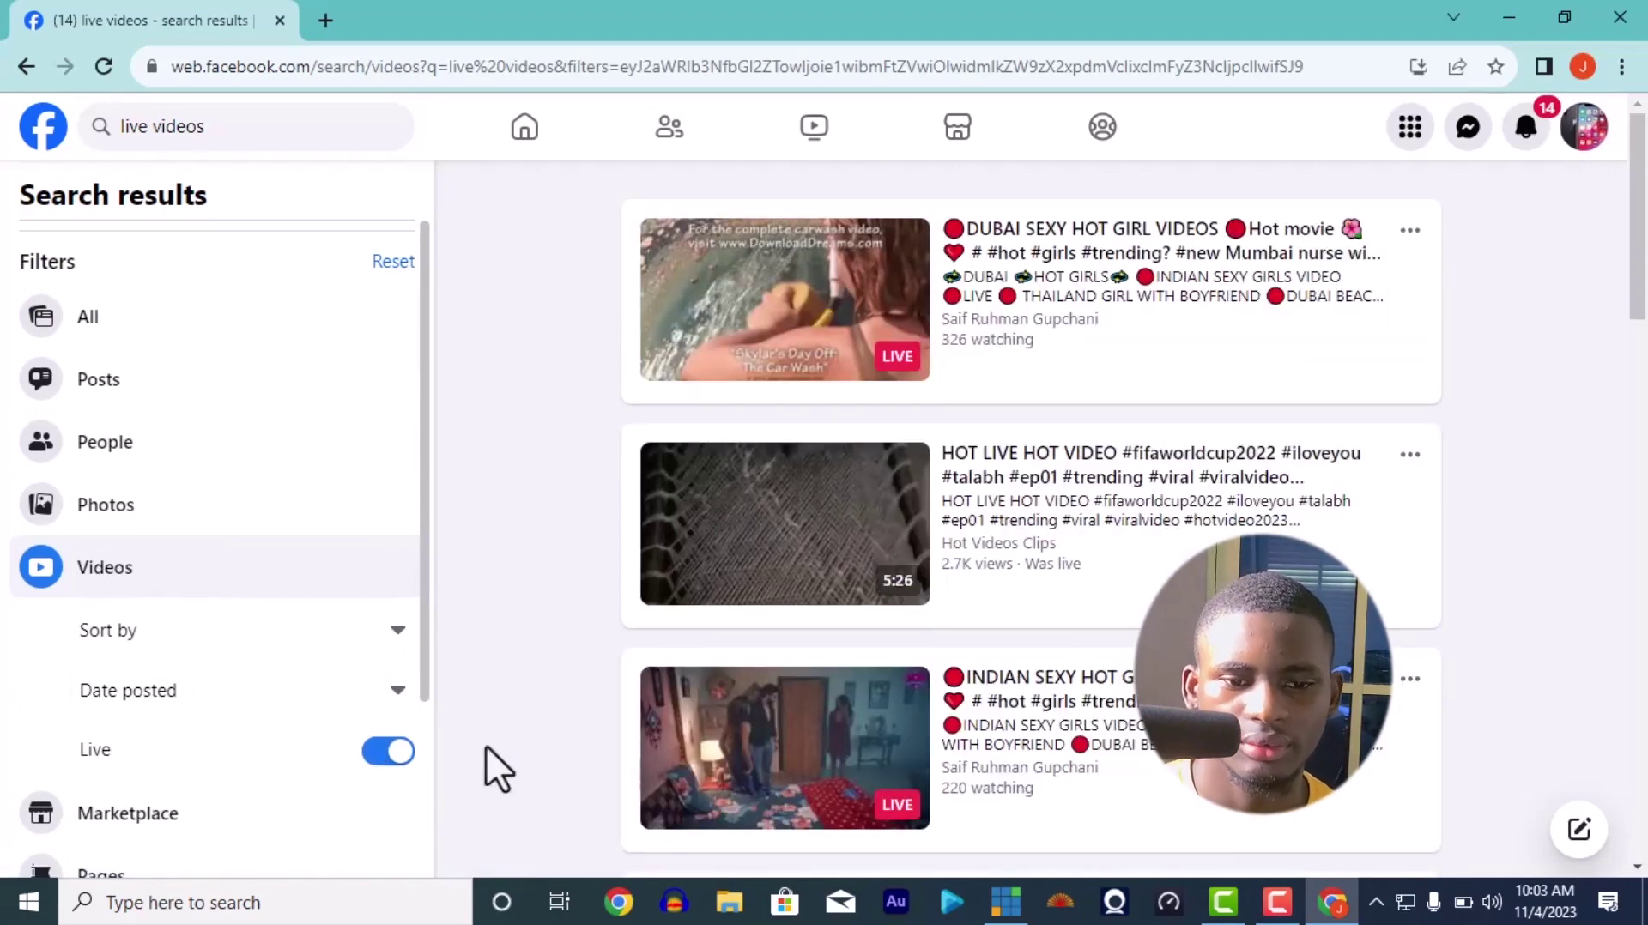
{"action": "scroll", "coordinate": [543, 666], "scroll_direction": "down", "scroll_amount": 5}
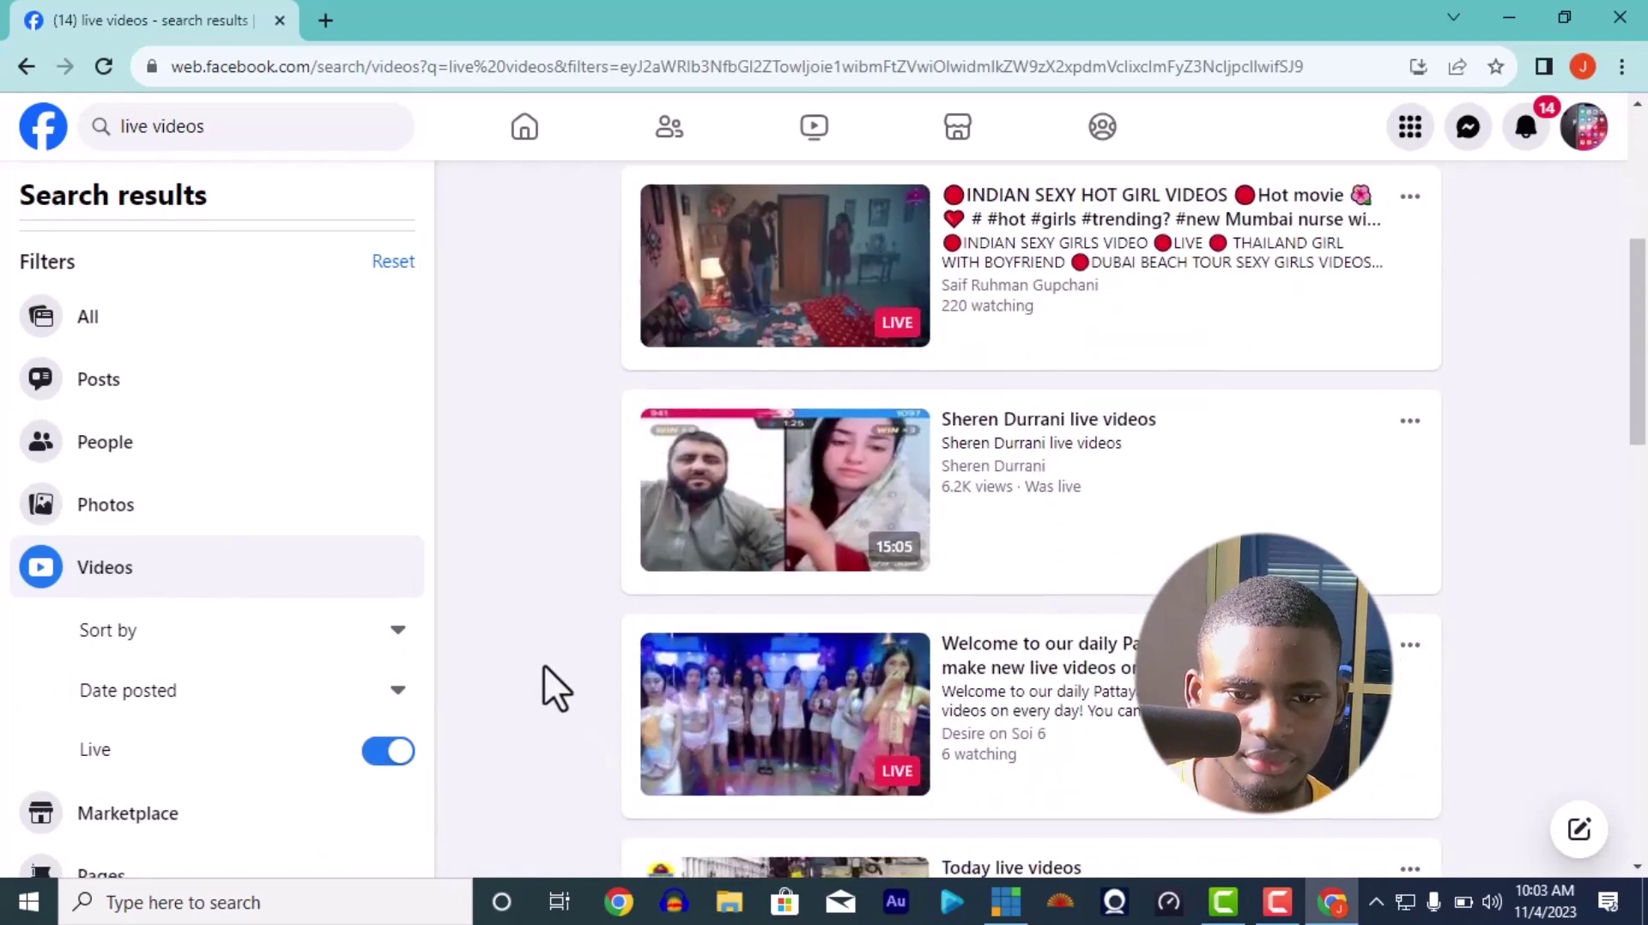
{"action": "scroll", "coordinate": [542, 666], "scroll_direction": "down", "scroll_amount": 3}
{"action": "scroll", "coordinate": [543, 666], "scroll_direction": "down", "scroll_amount": 11}
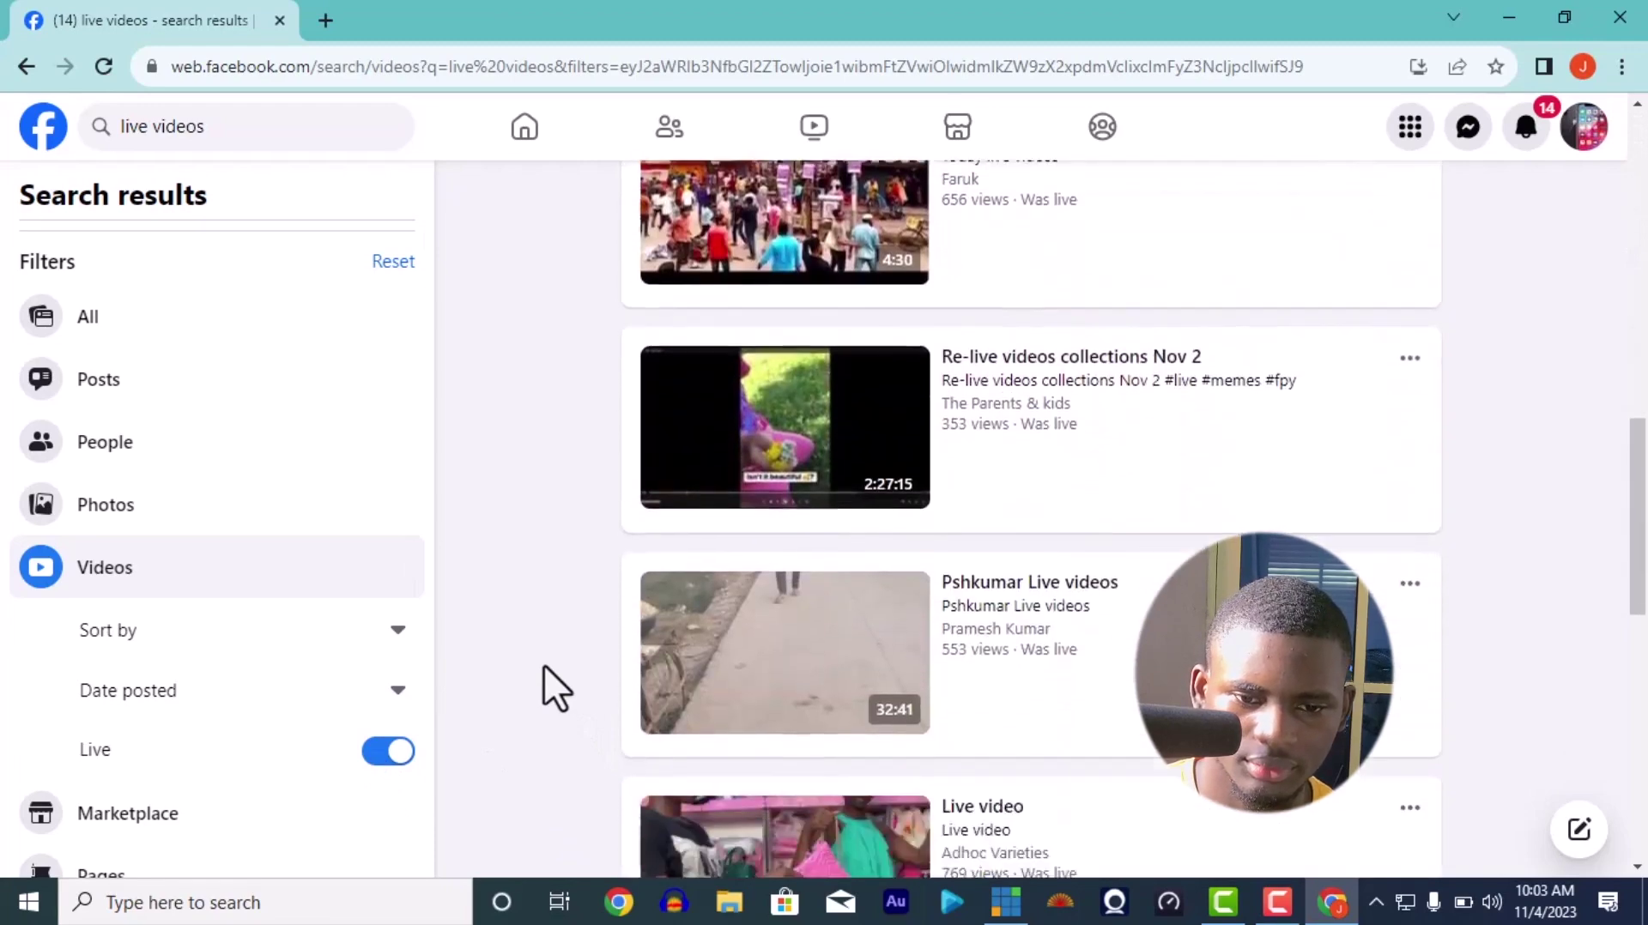
{"action": "scroll", "coordinate": [543, 664], "scroll_direction": "up", "scroll_amount": 15}
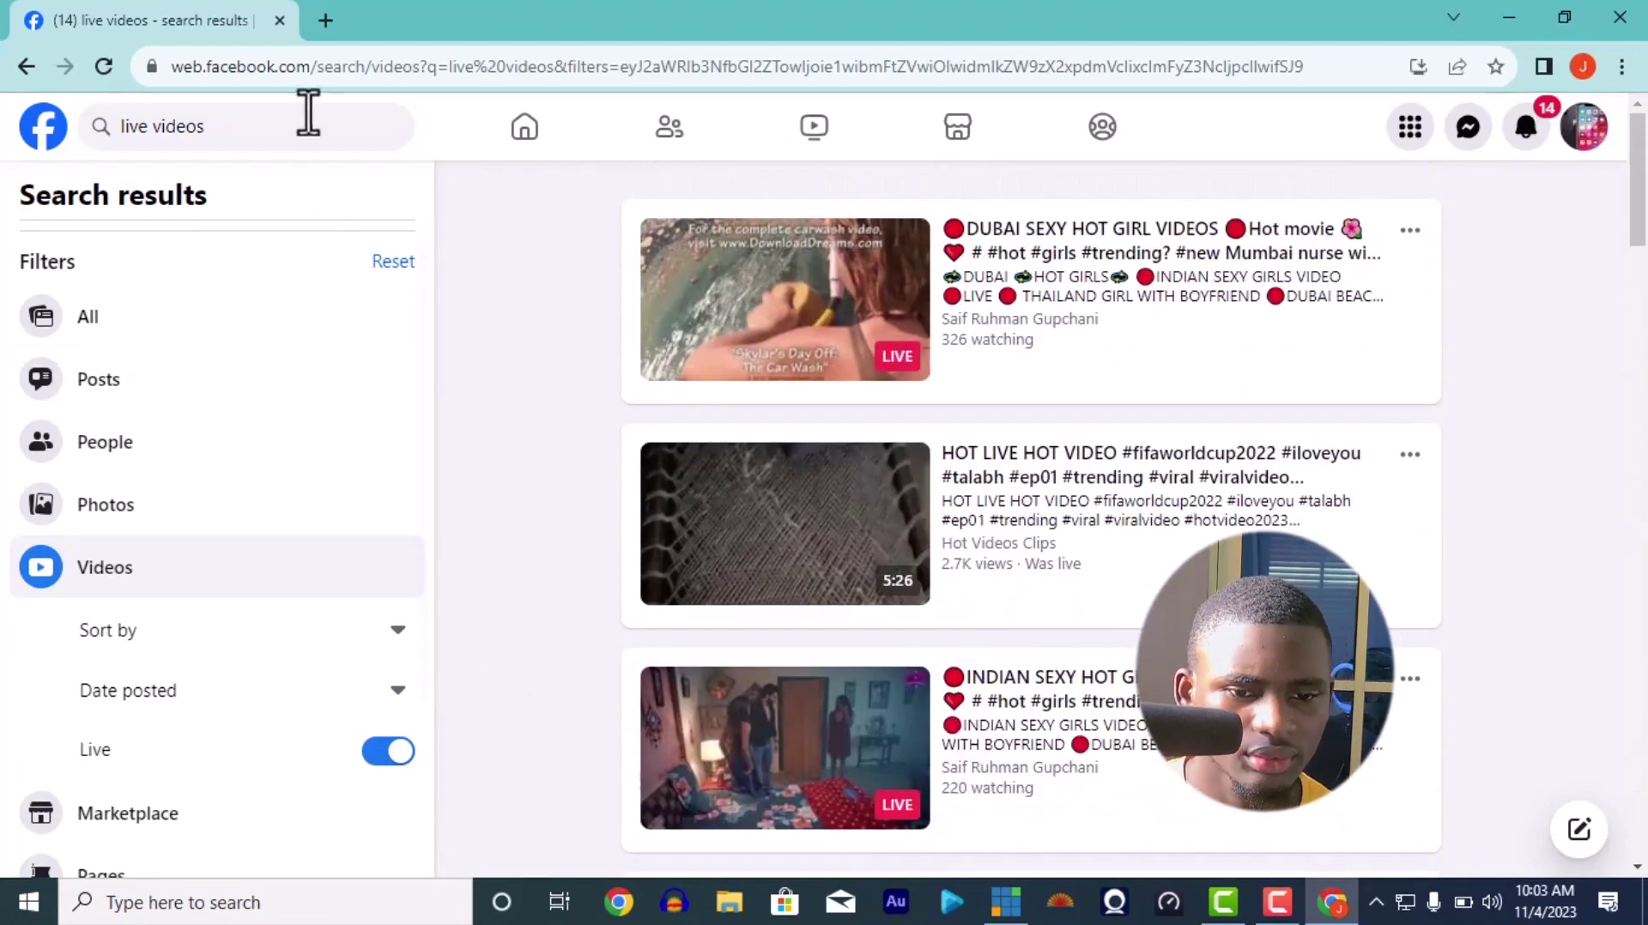
- Open YouTube in a new tab to check for a current live broadcast, and return to the Facebook results
{"action": "left_click", "coordinate": [323, 17]}
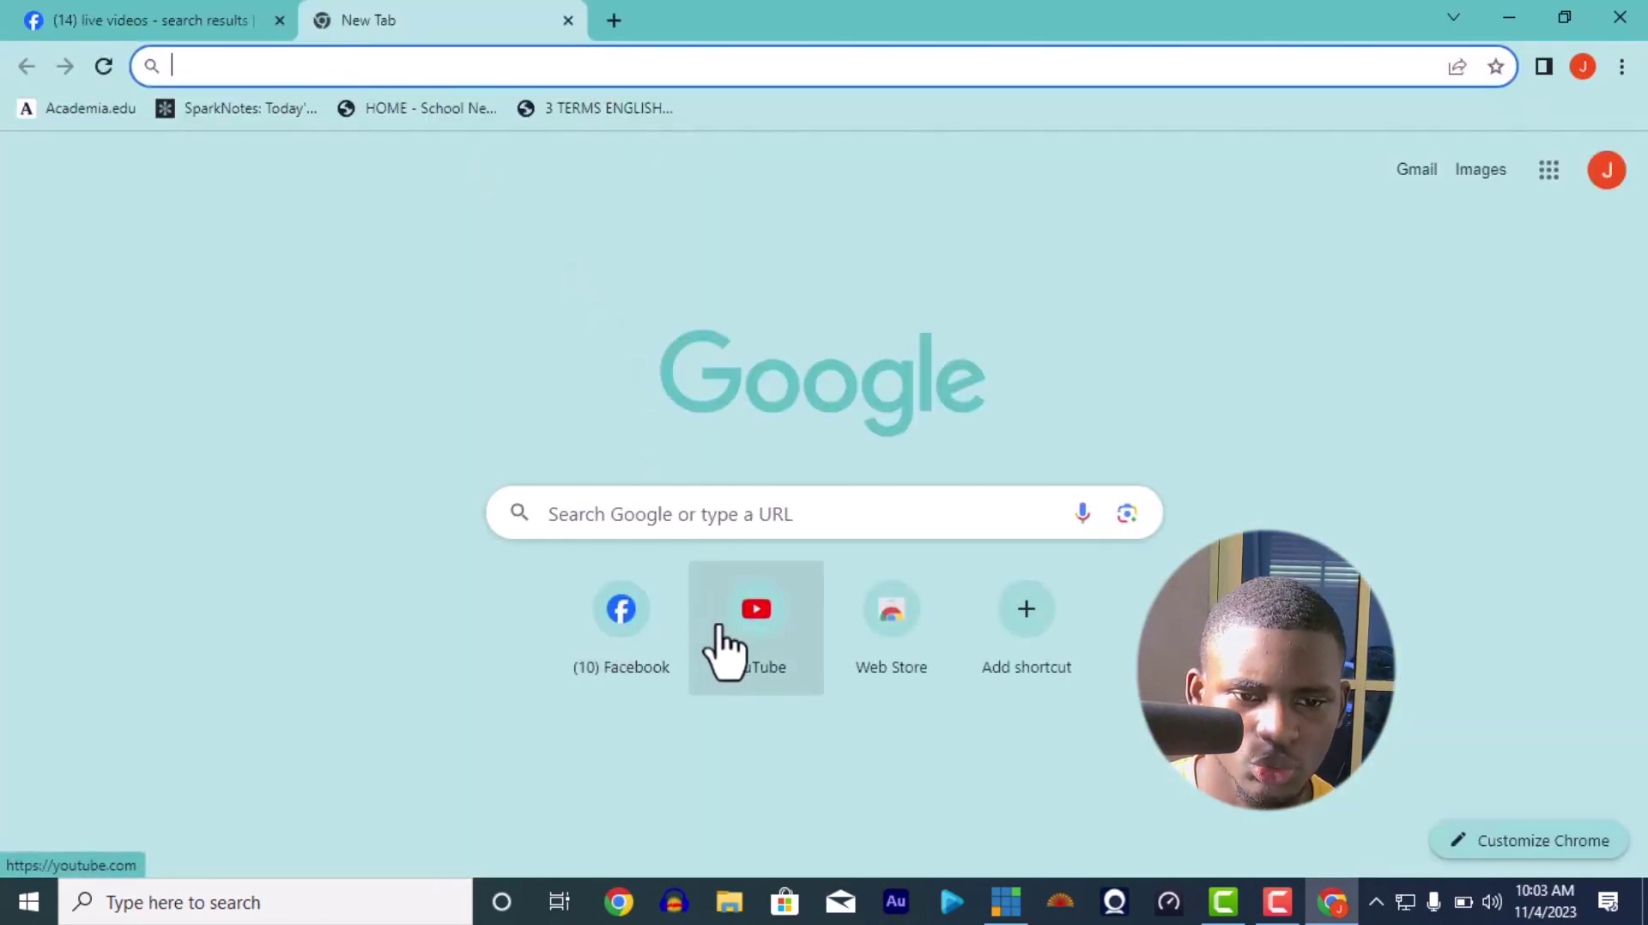
{"action": "left_click", "coordinate": [734, 626]}
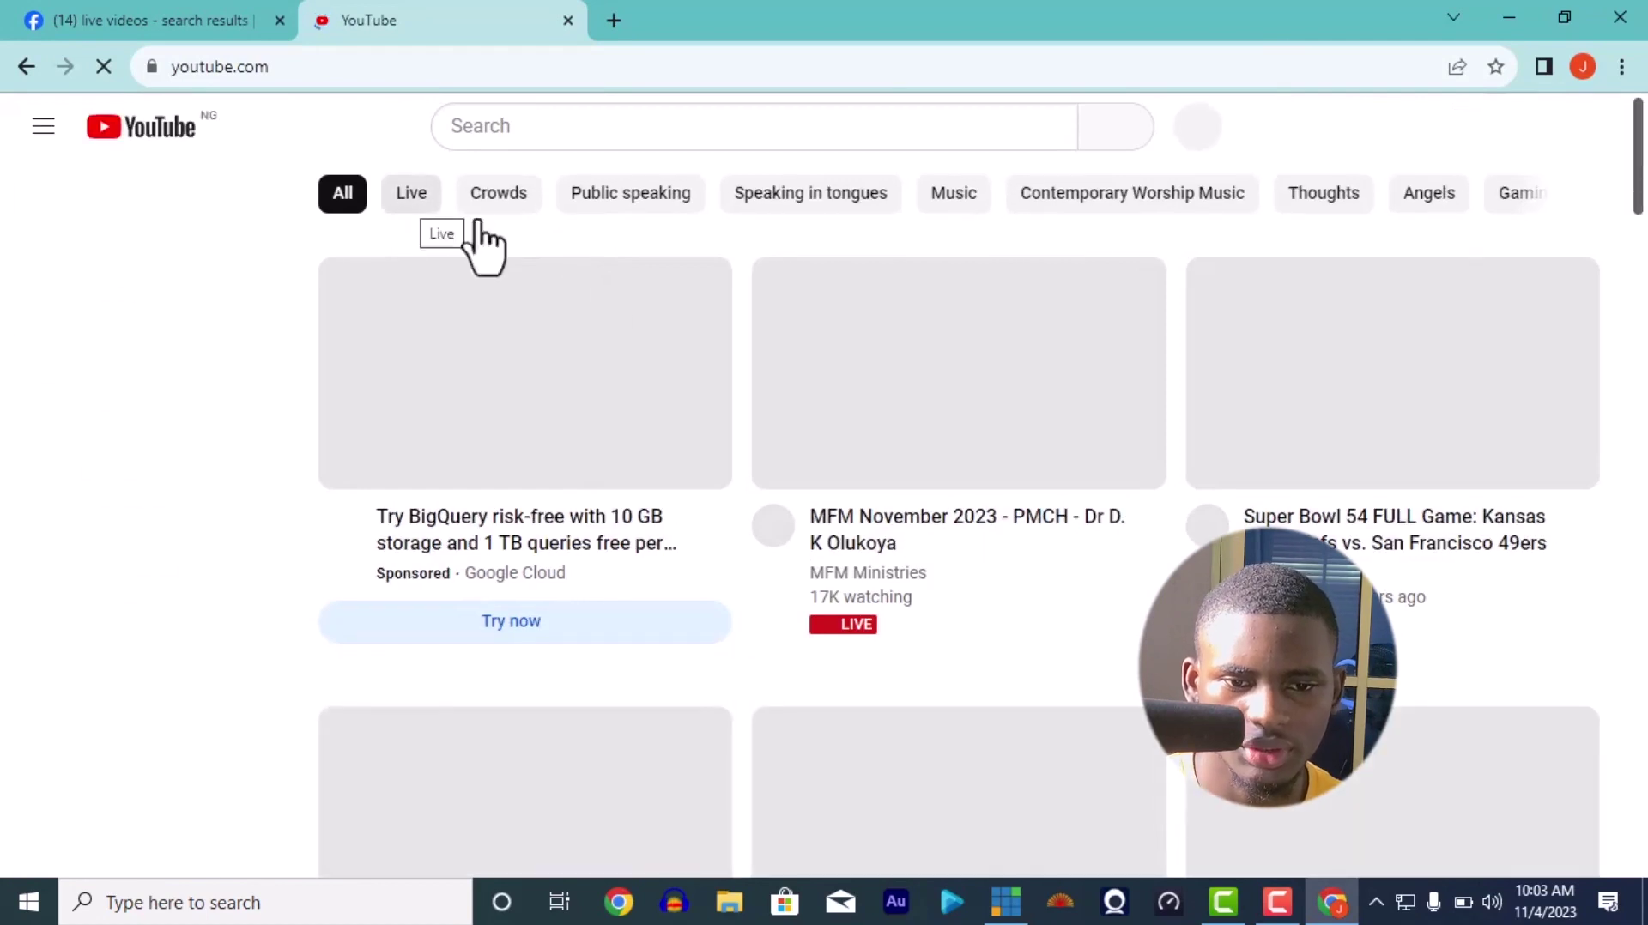
{"action": "left_click", "coordinate": [211, 4]}
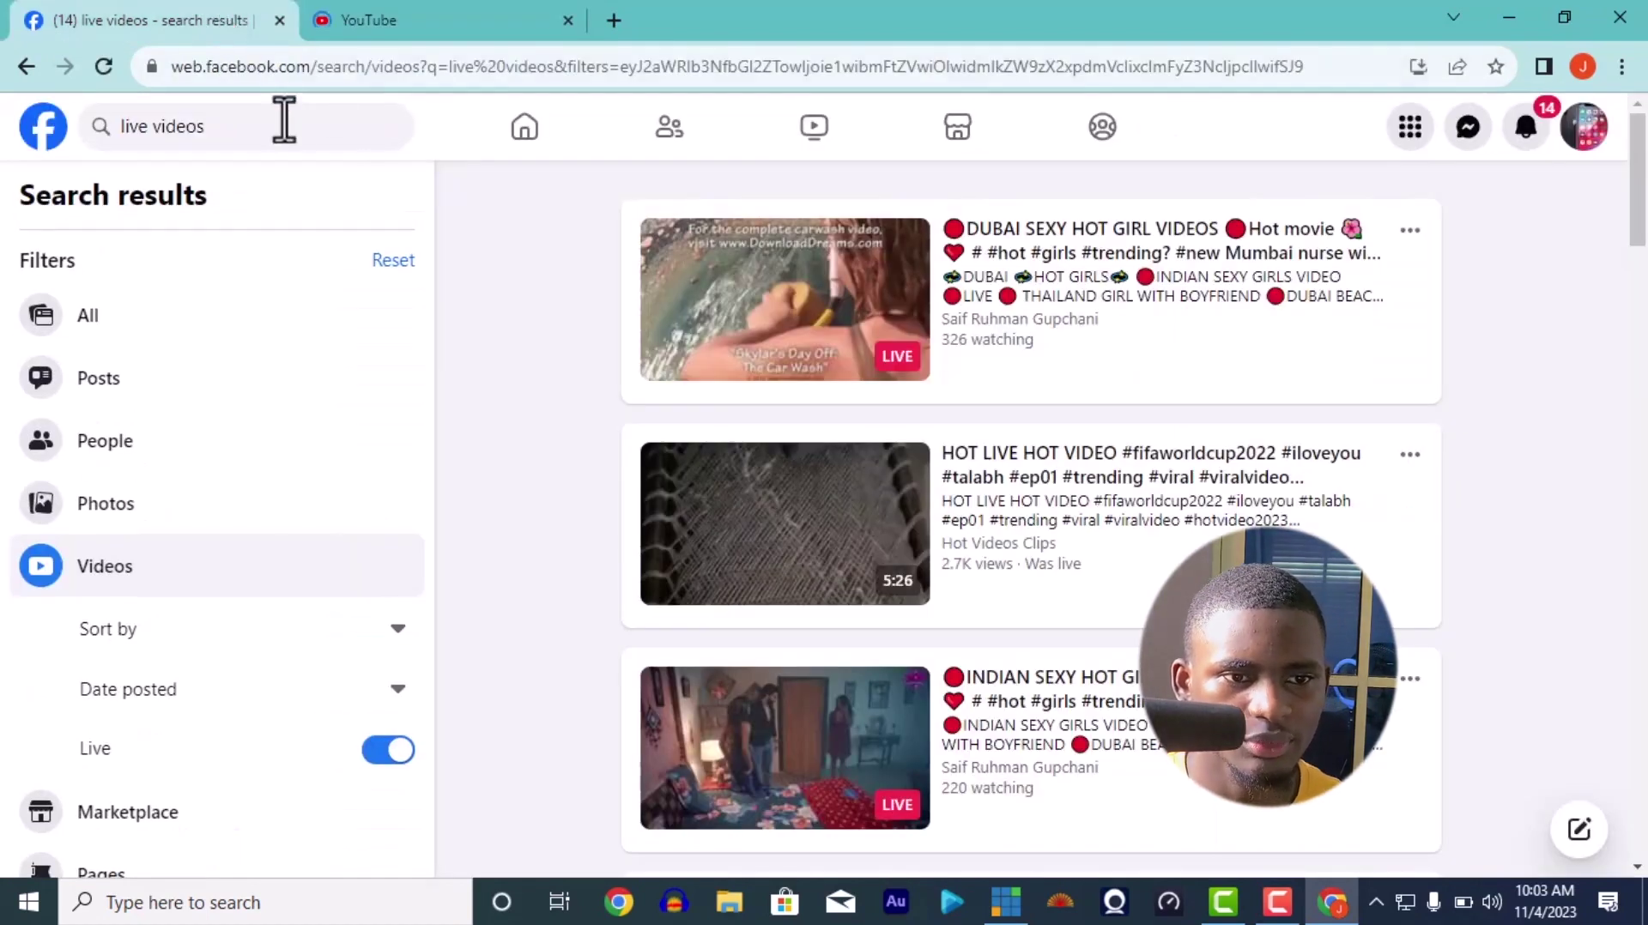
- Search Facebook for "mfm" and open the MFM International Headquarters page
{"action": "type", "text": "mfm"}
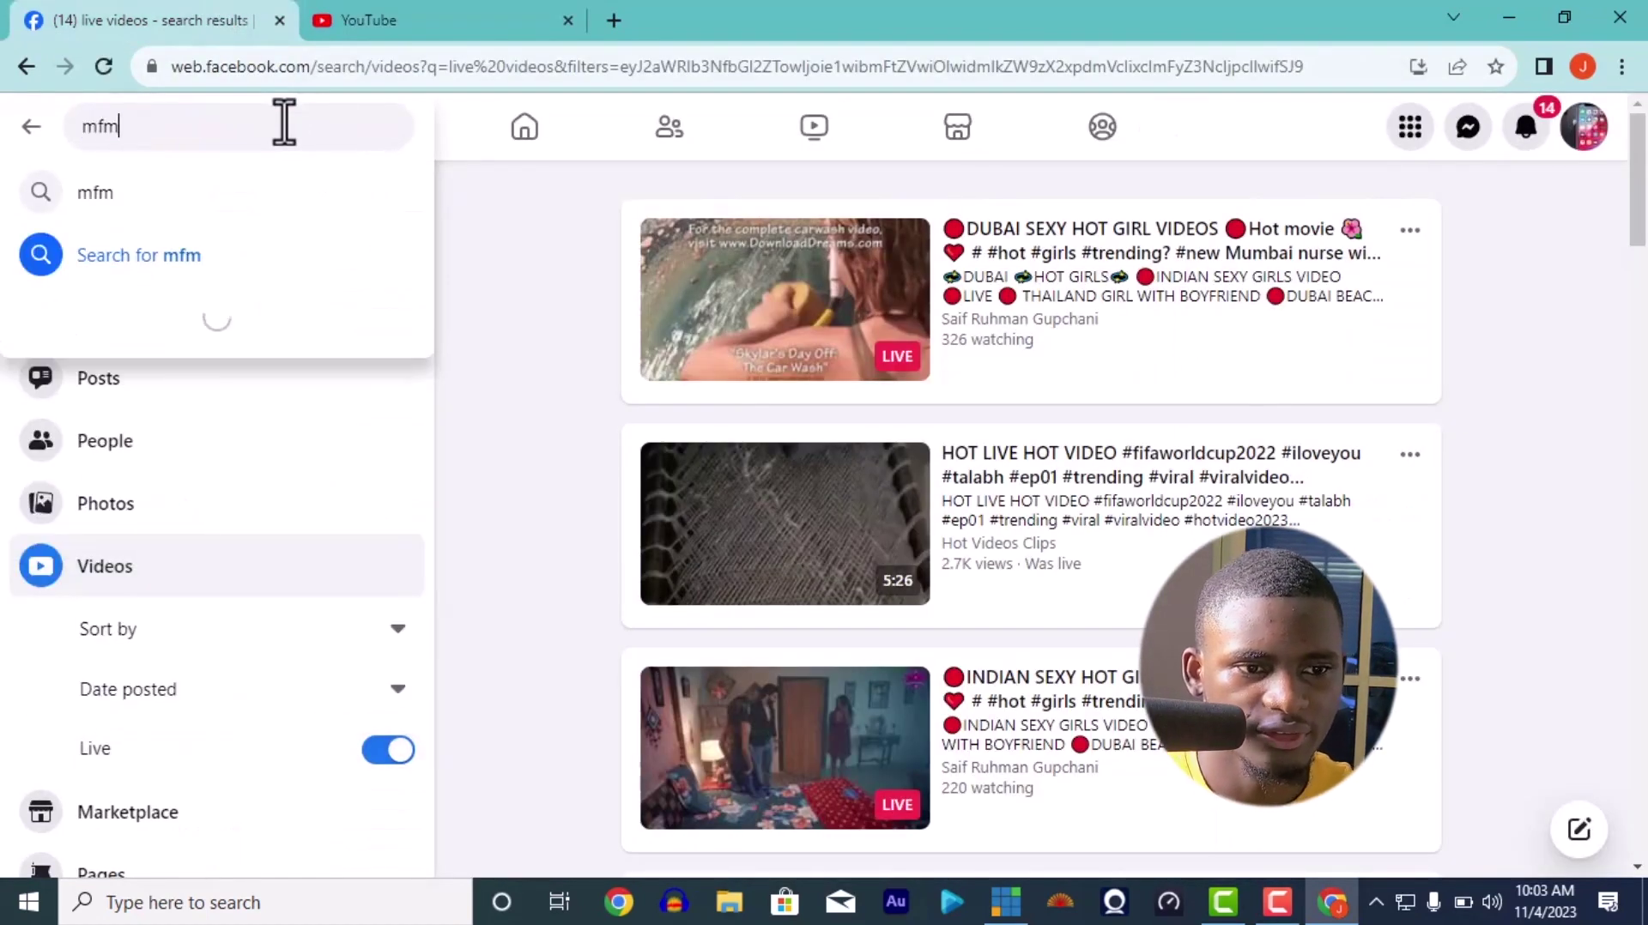
{"action": "key", "text": "Return"}
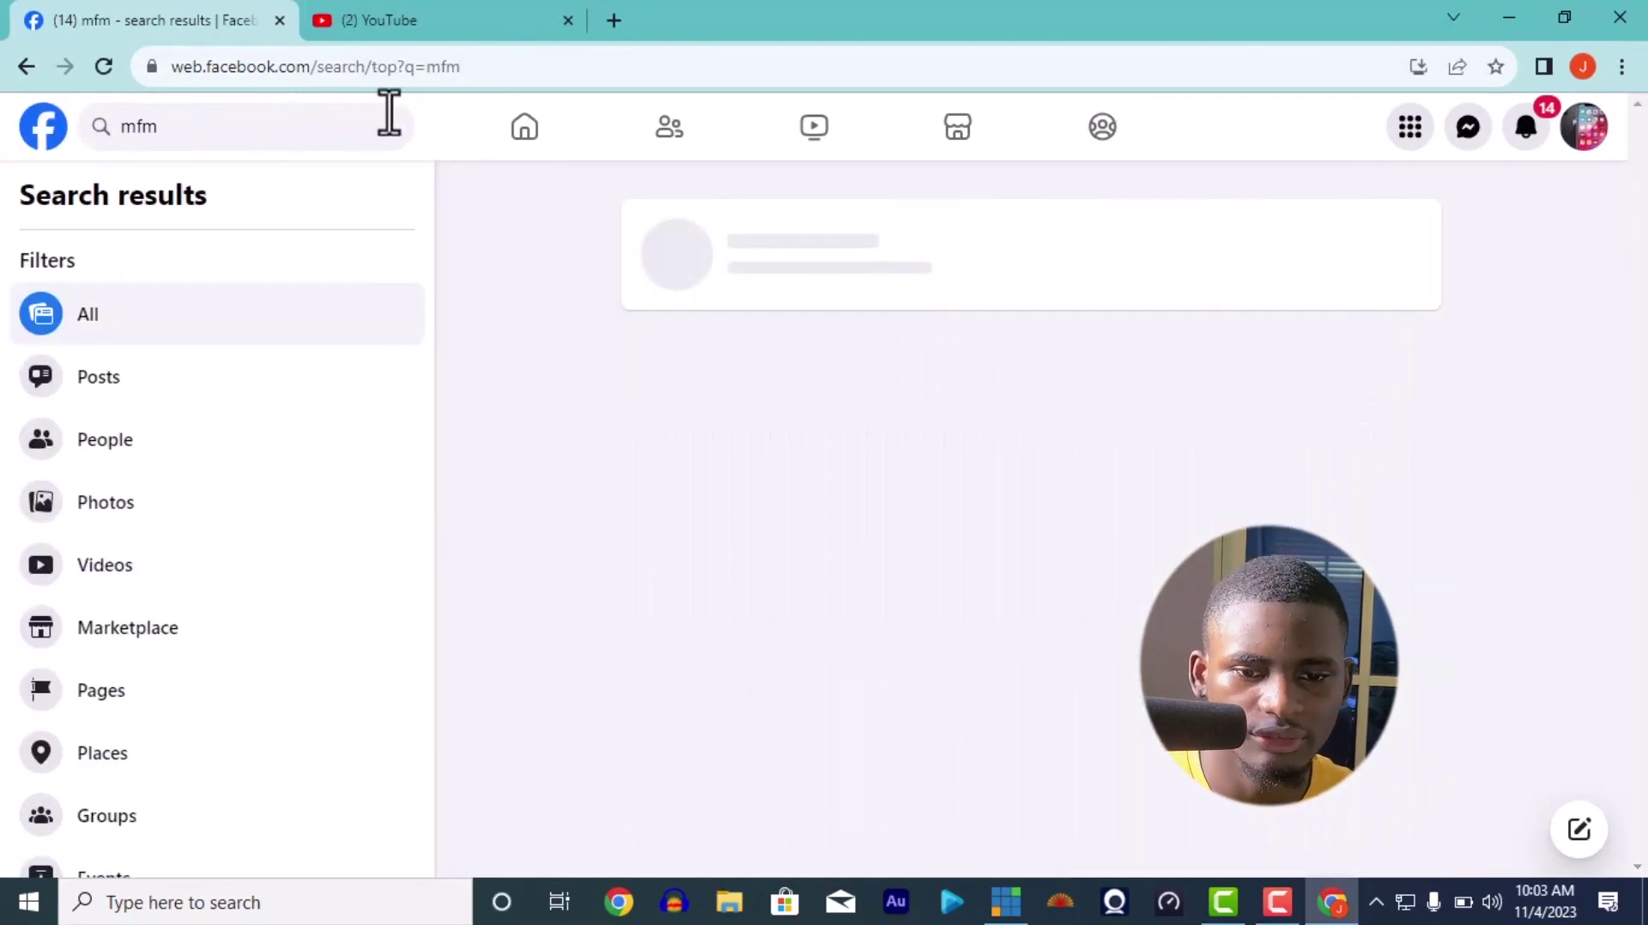
{"action": "left_click", "coordinate": [406, 19]}
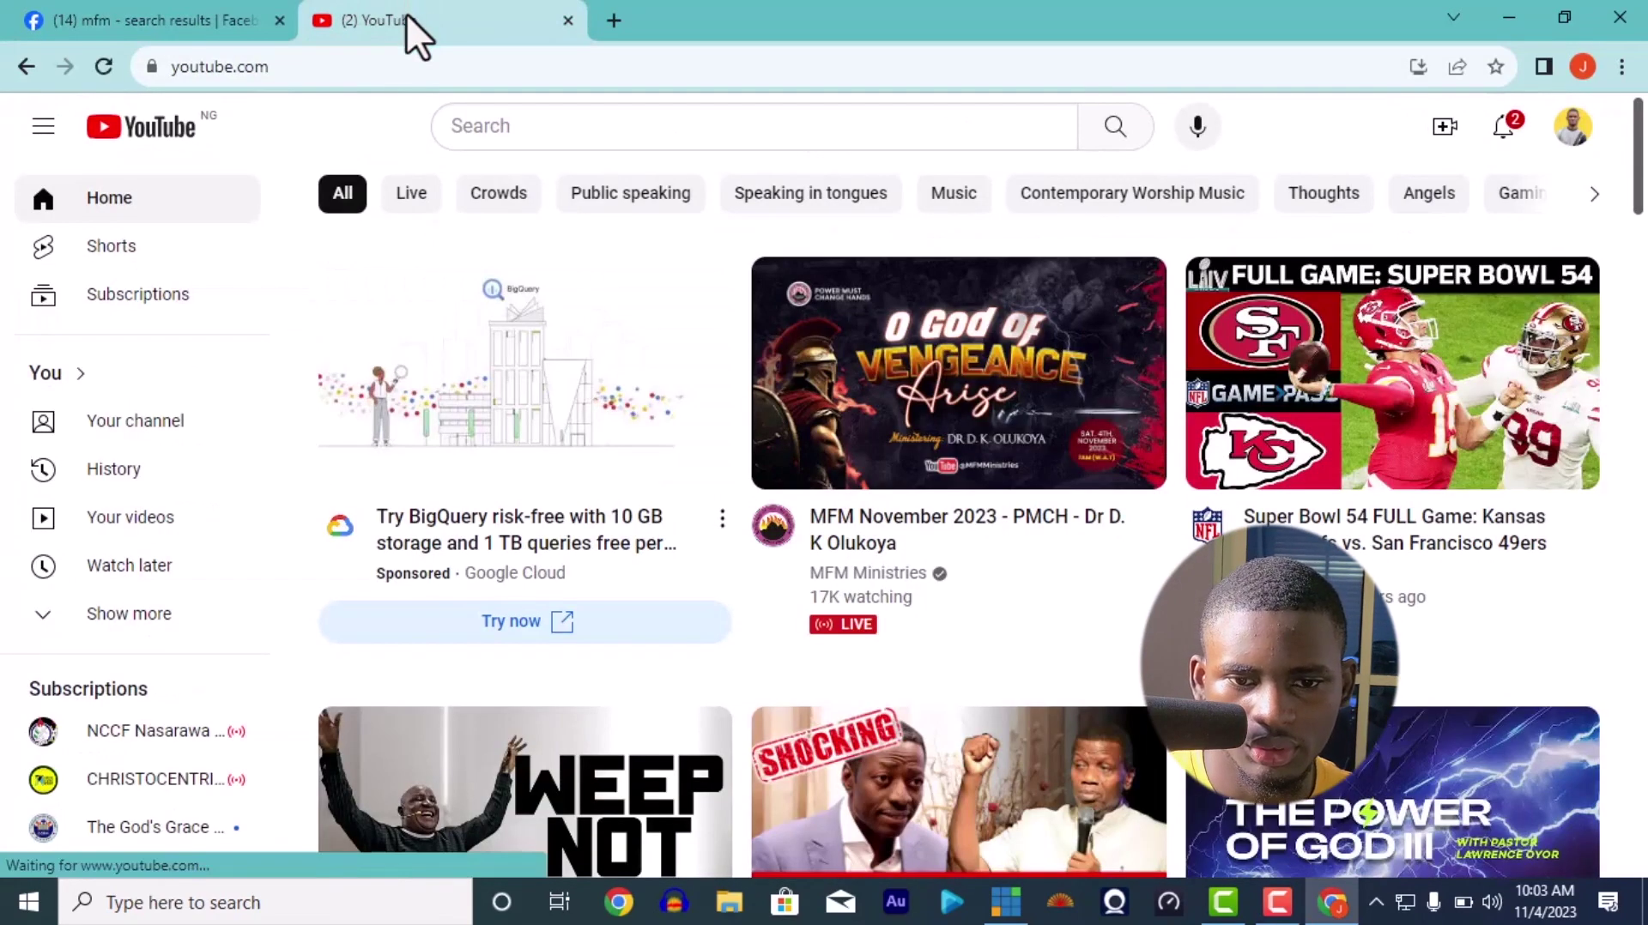
{"action": "left_click", "coordinate": [114, 4]}
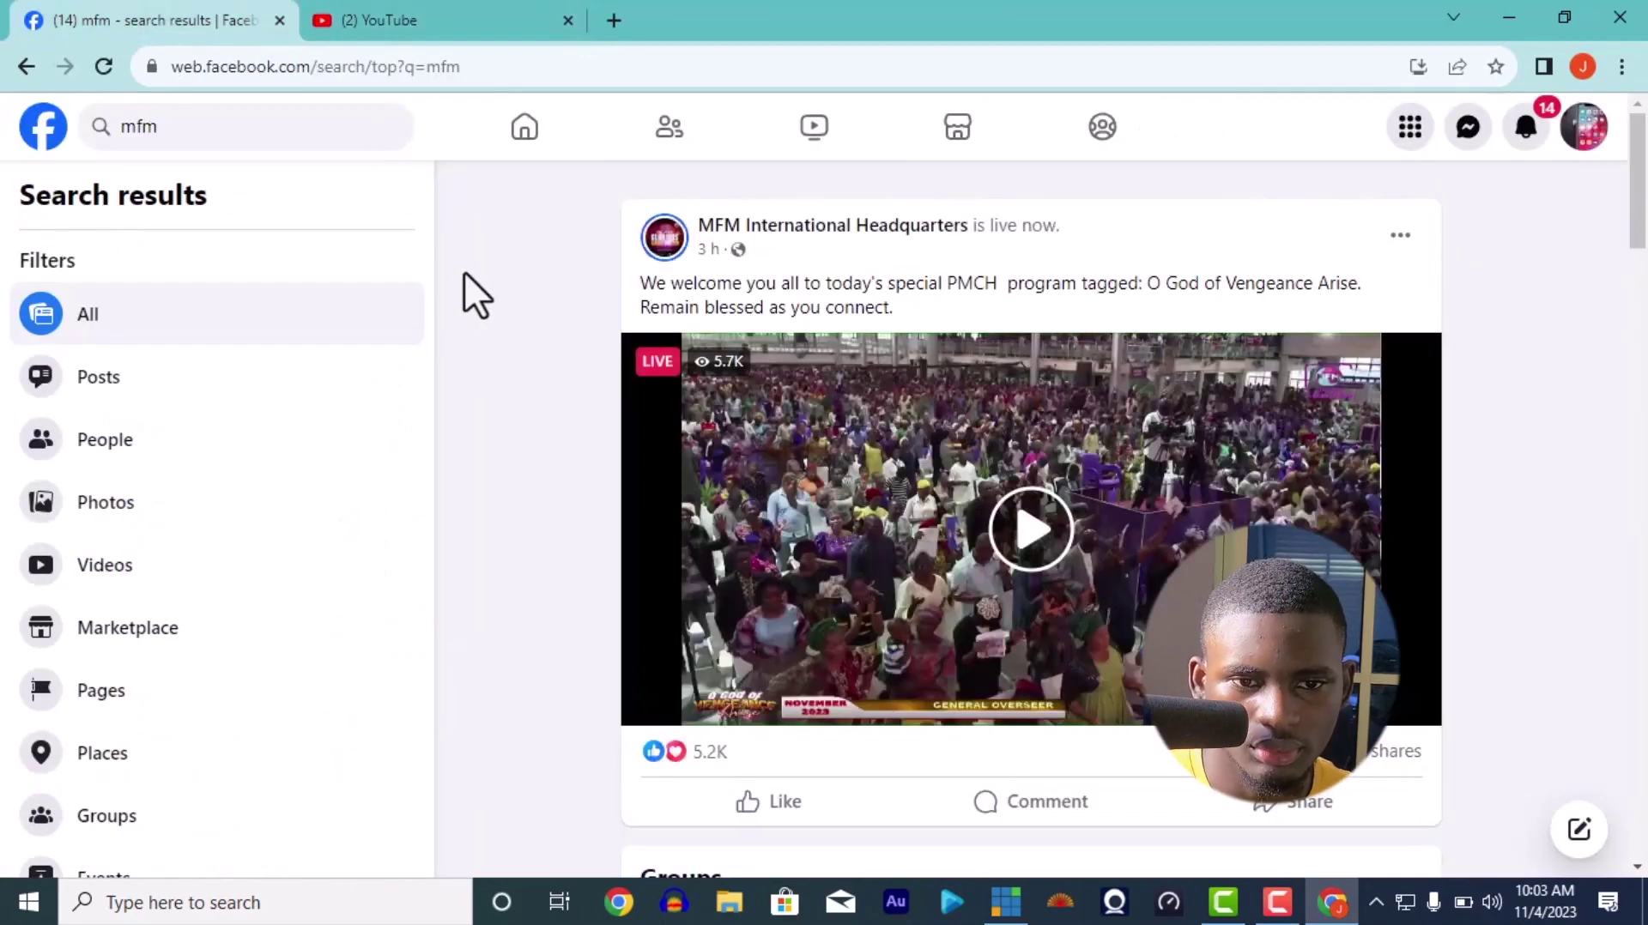
{"action": "left_click", "coordinate": [801, 234]}
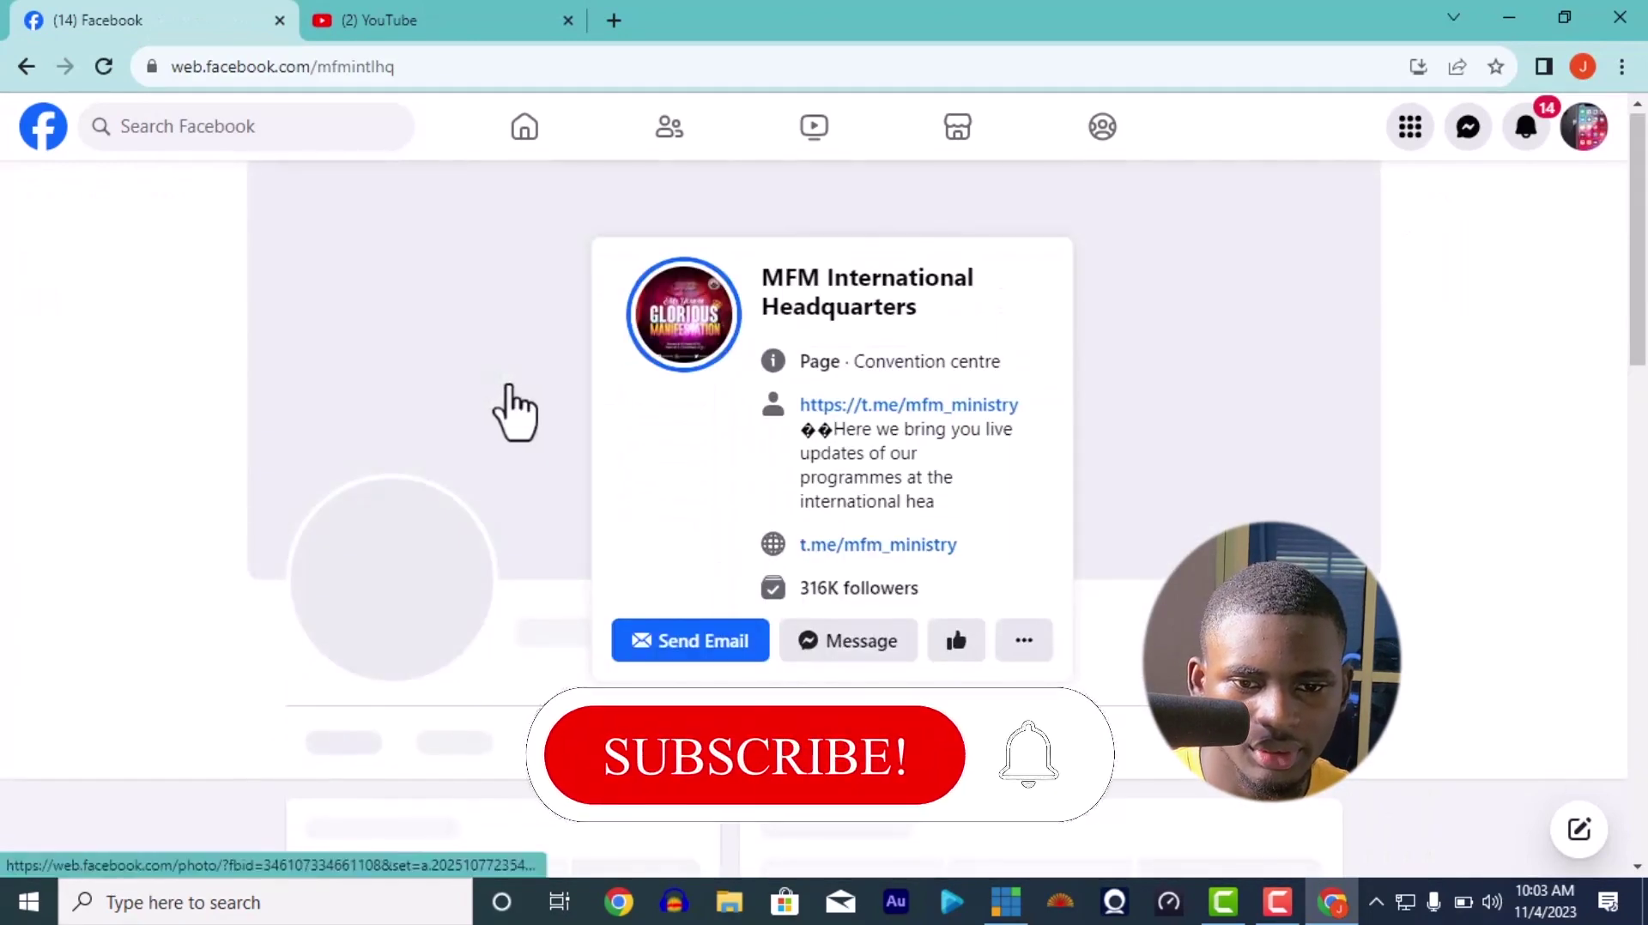
{"action": "scroll", "coordinate": [1531, 378], "scroll_direction": "down", "scroll_amount": 4}
{"action": "scroll", "coordinate": [1488, 372], "scroll_direction": "down", "scroll_amount": 5}
{"action": "scroll", "coordinate": [1488, 371], "scroll_direction": "up", "scroll_amount": 5}
{"action": "scroll", "coordinate": [1488, 372], "scroll_direction": "down", "scroll_amount": 5}
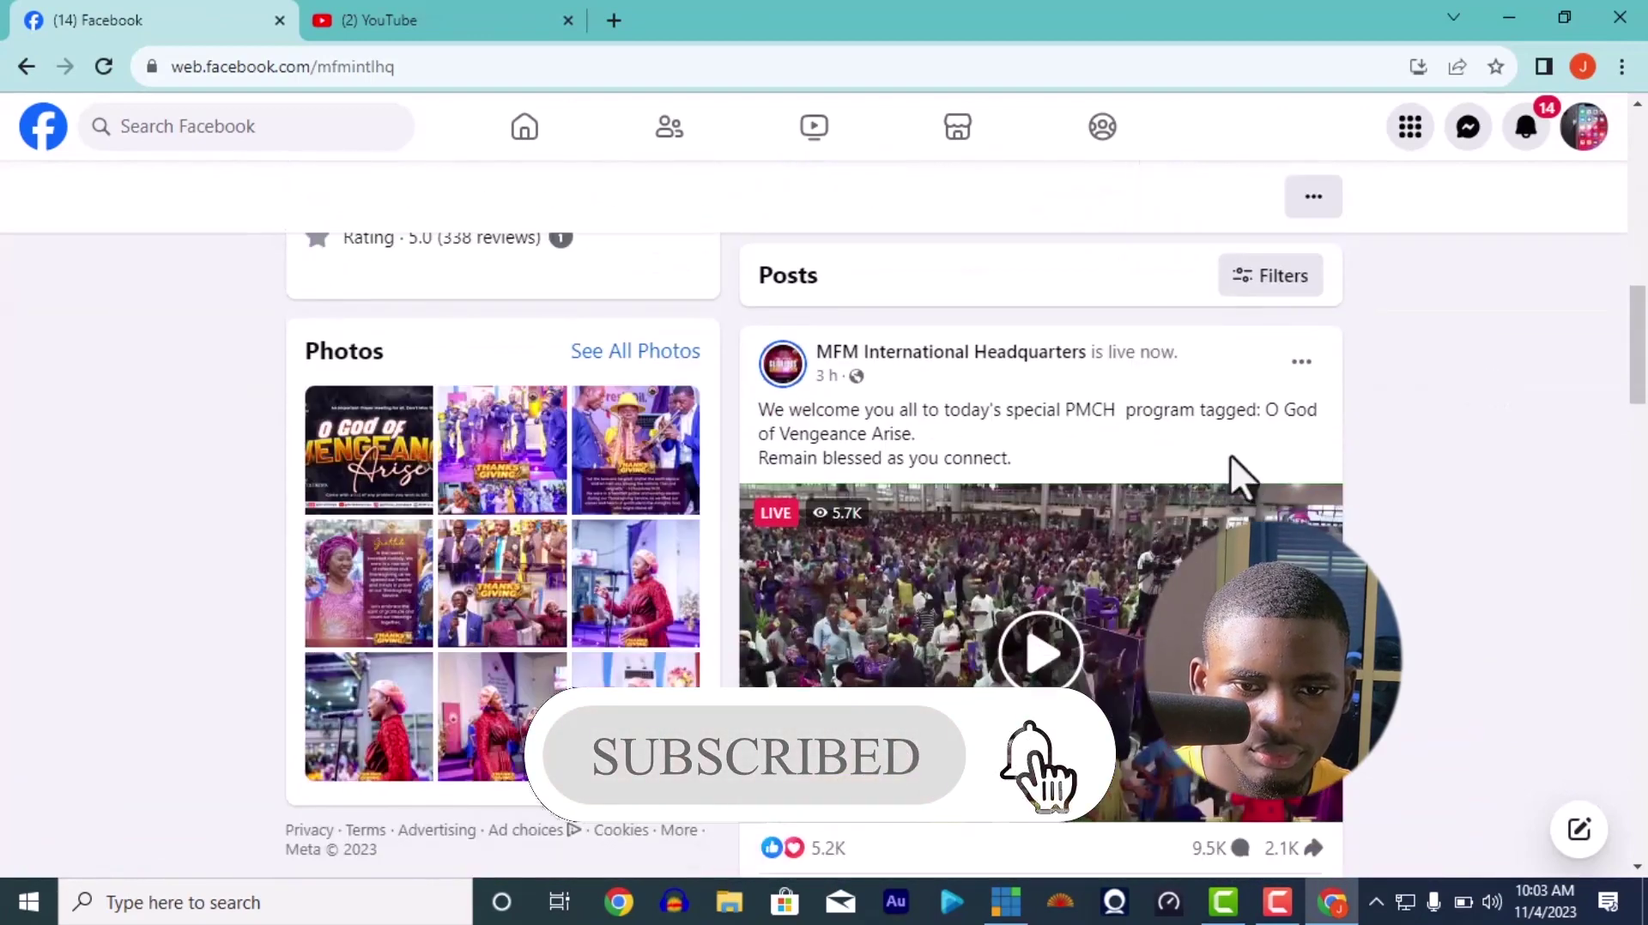
{"action": "left_click", "coordinate": [947, 584]}
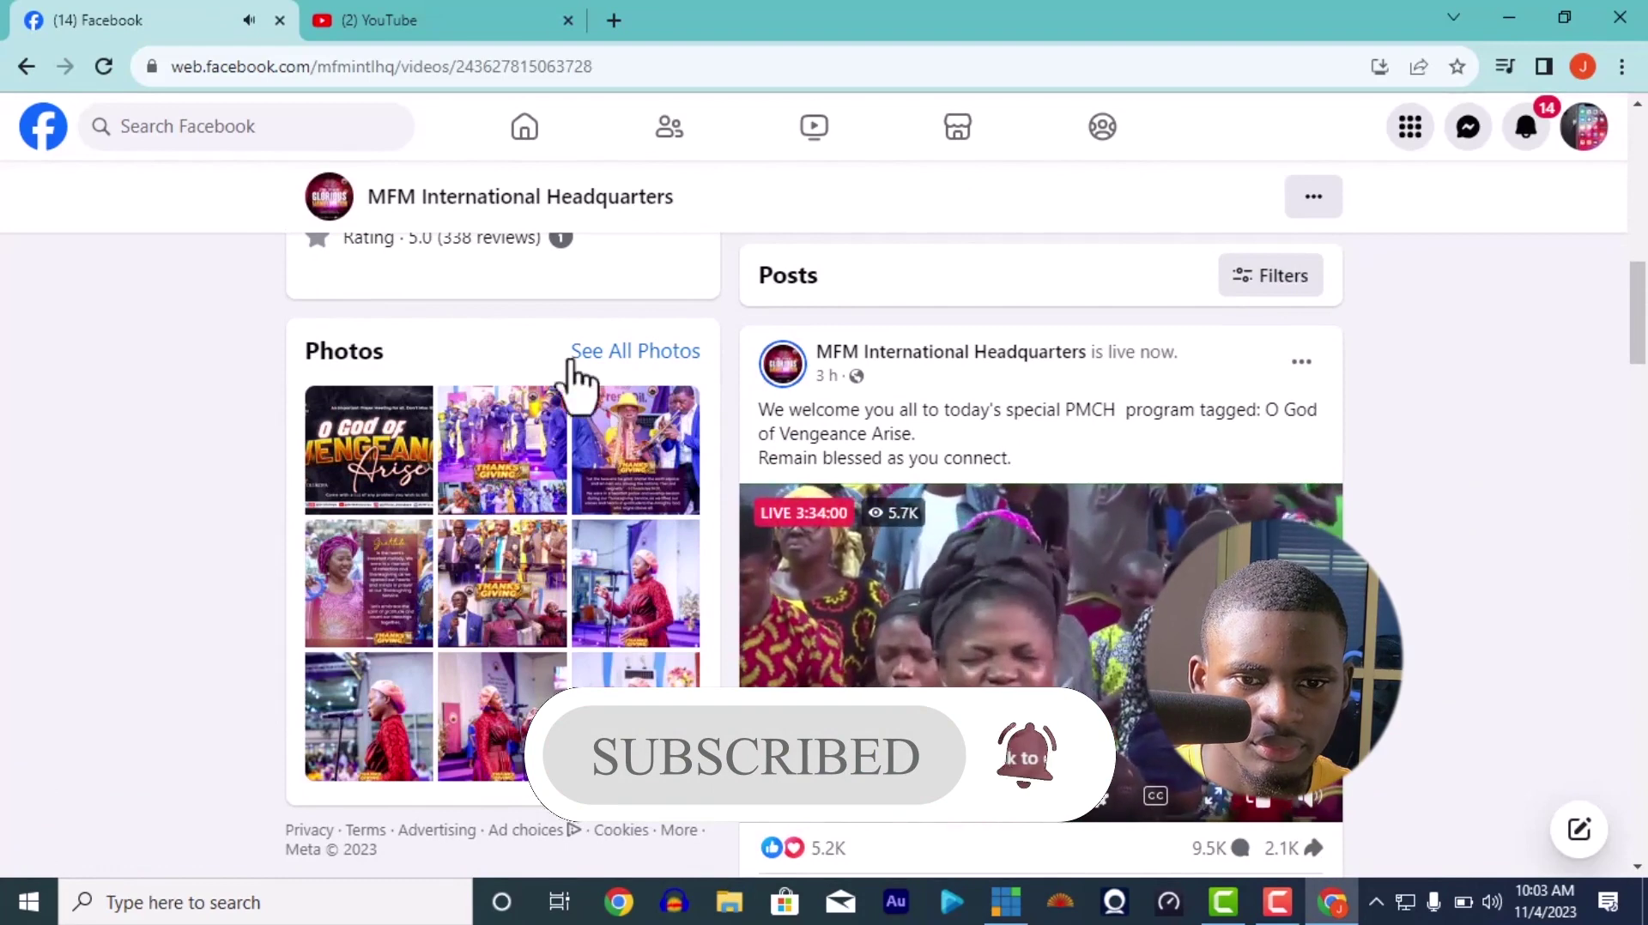
{"action": "left_click", "coordinate": [844, 355]}
{"action": "left_click", "coordinate": [886, 481]}
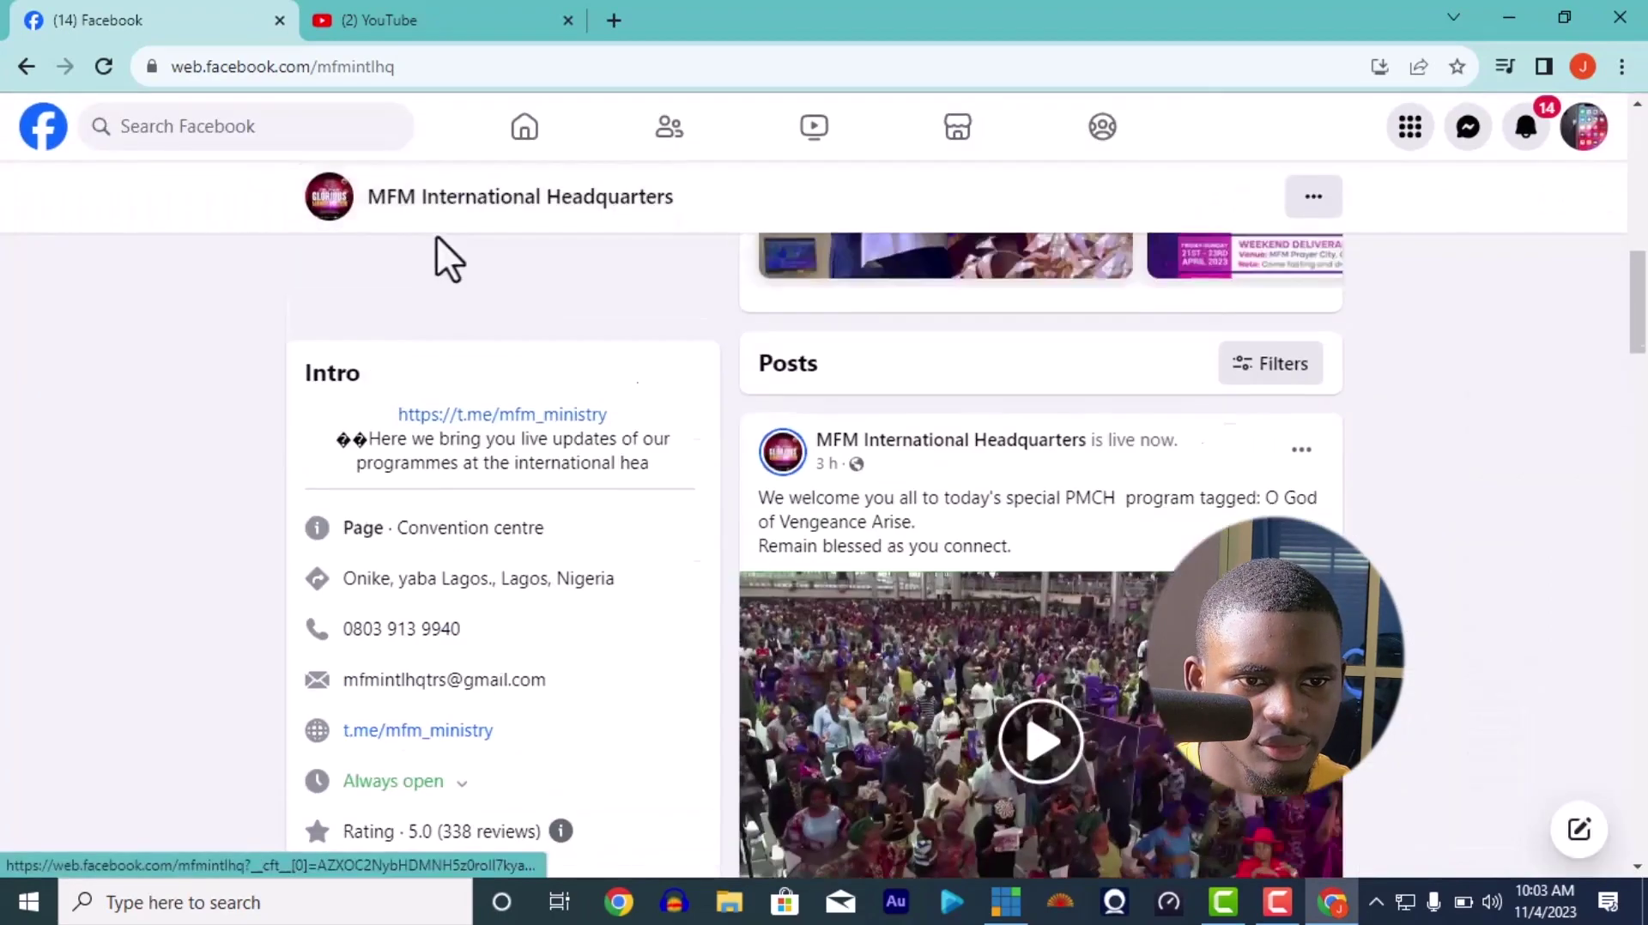
- Open the live video from the "O God of Vengeance Arise" post on the MFM page in Facebook's video viewer
{"action": "mouse_move", "coordinate": [578, 393]}
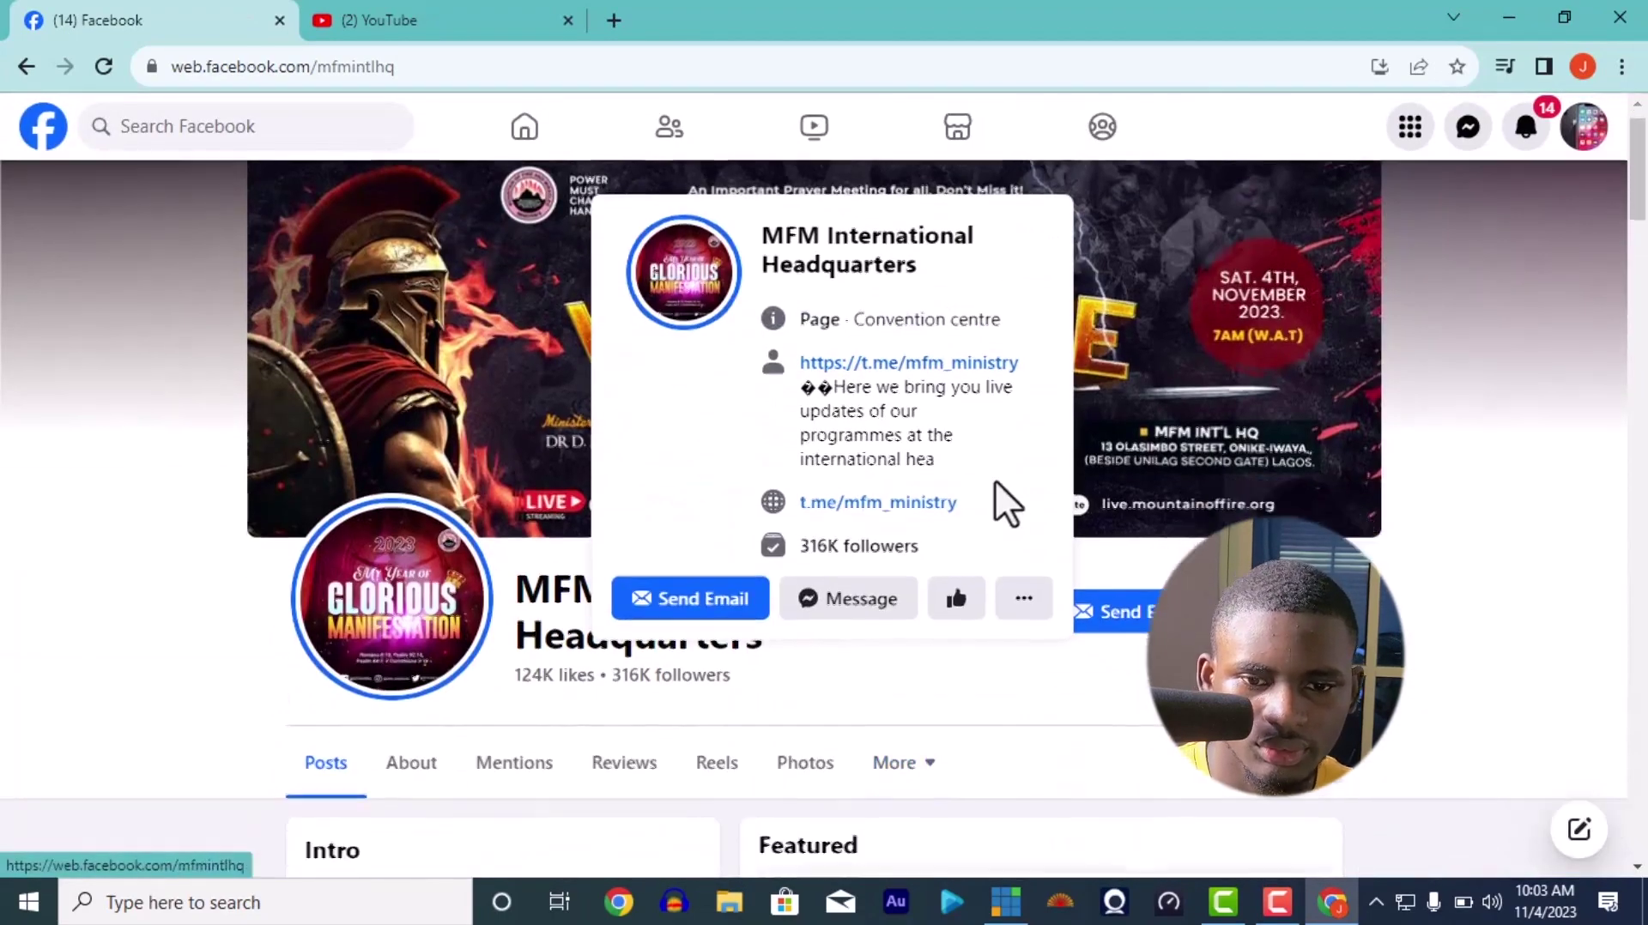
{"action": "scroll", "coordinate": [996, 482], "scroll_direction": "down", "scroll_amount": 15}
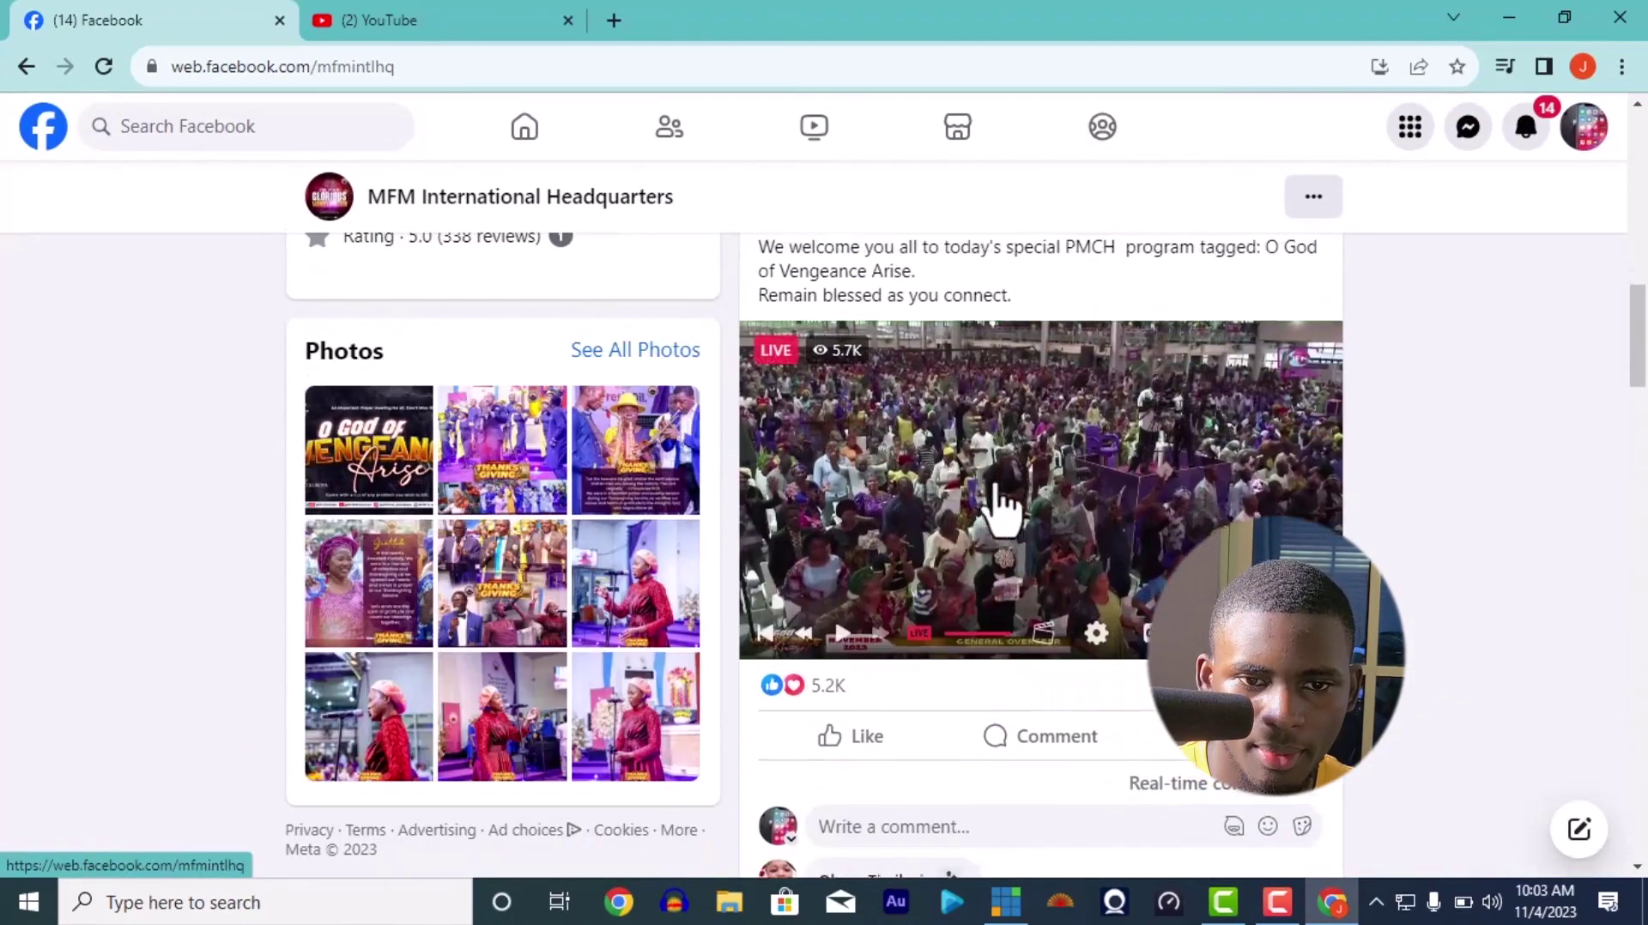
{"action": "scroll", "coordinate": [996, 482], "scroll_direction": "up", "scroll_amount": 4}
{"action": "scroll", "coordinate": [998, 506], "scroll_direction": "down", "scroll_amount": 3}
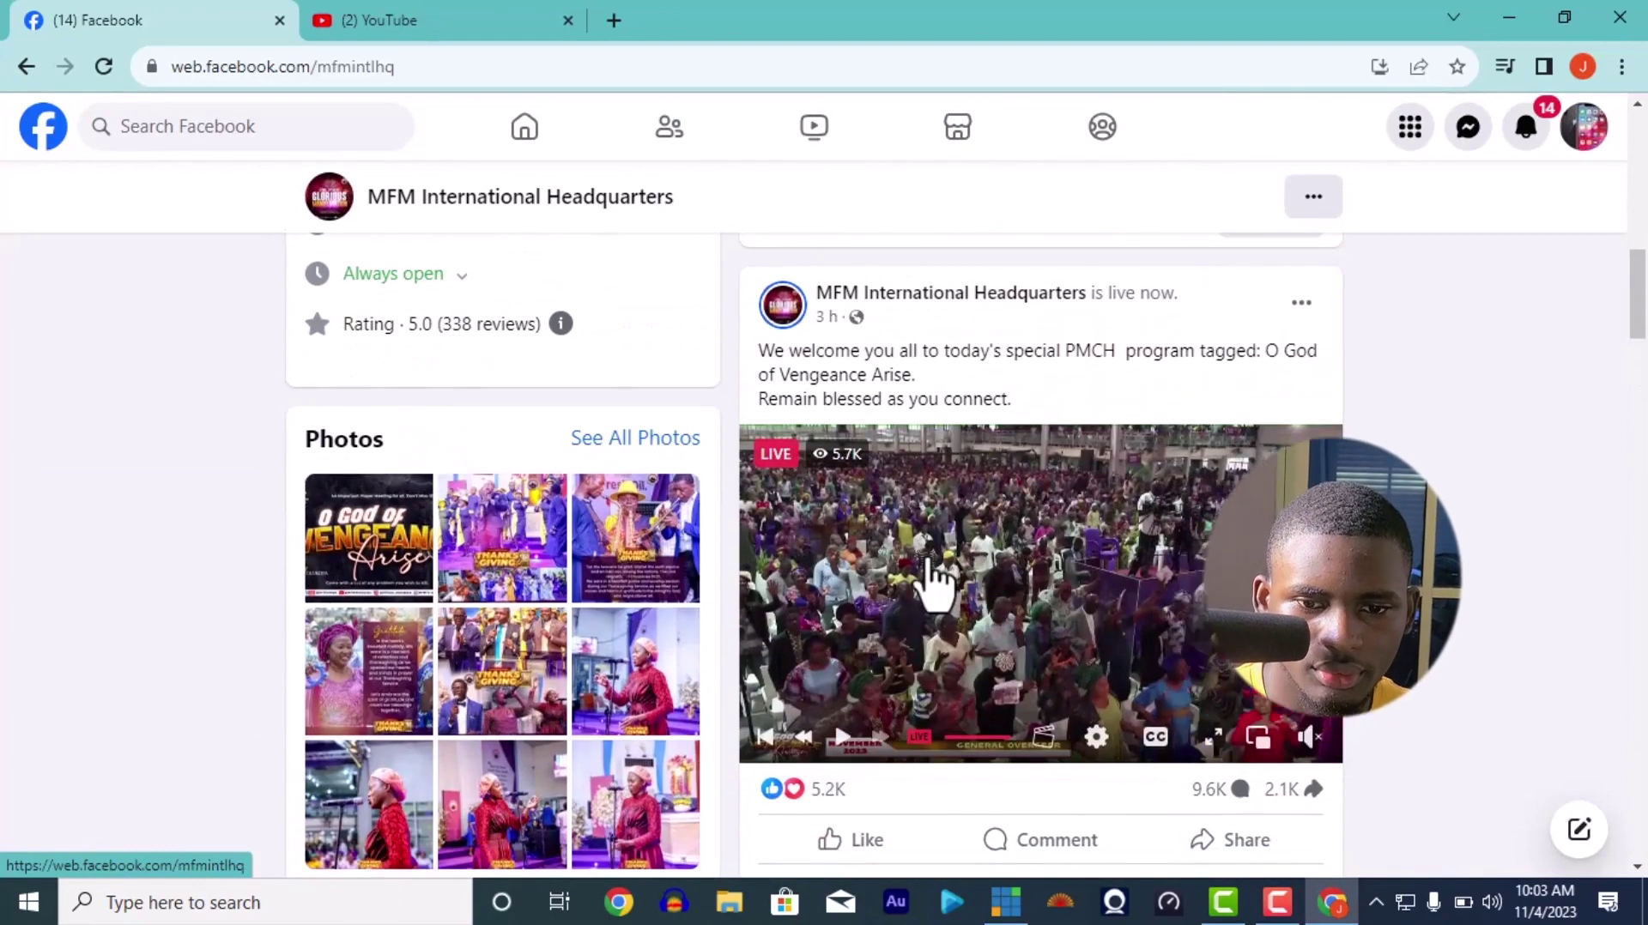
{"action": "left_click", "coordinate": [1043, 631]}
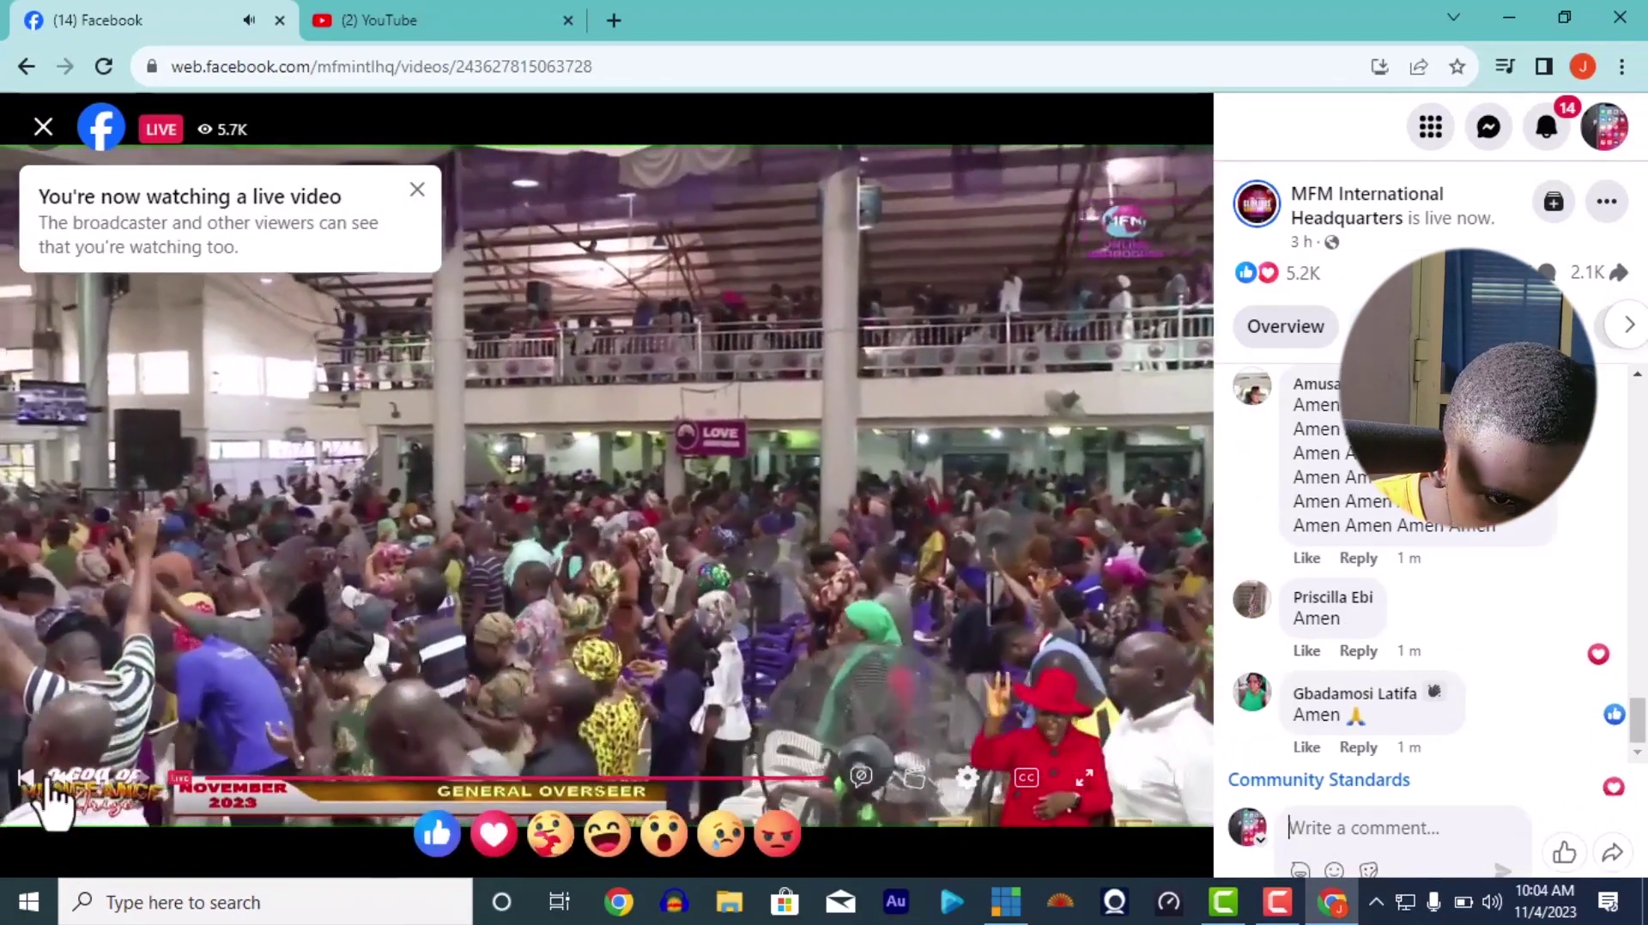
- Pause the Facebook live video, dismiss its viewing notice, and copy the video's web address
{"action": "left_click", "coordinate": [49, 781]}
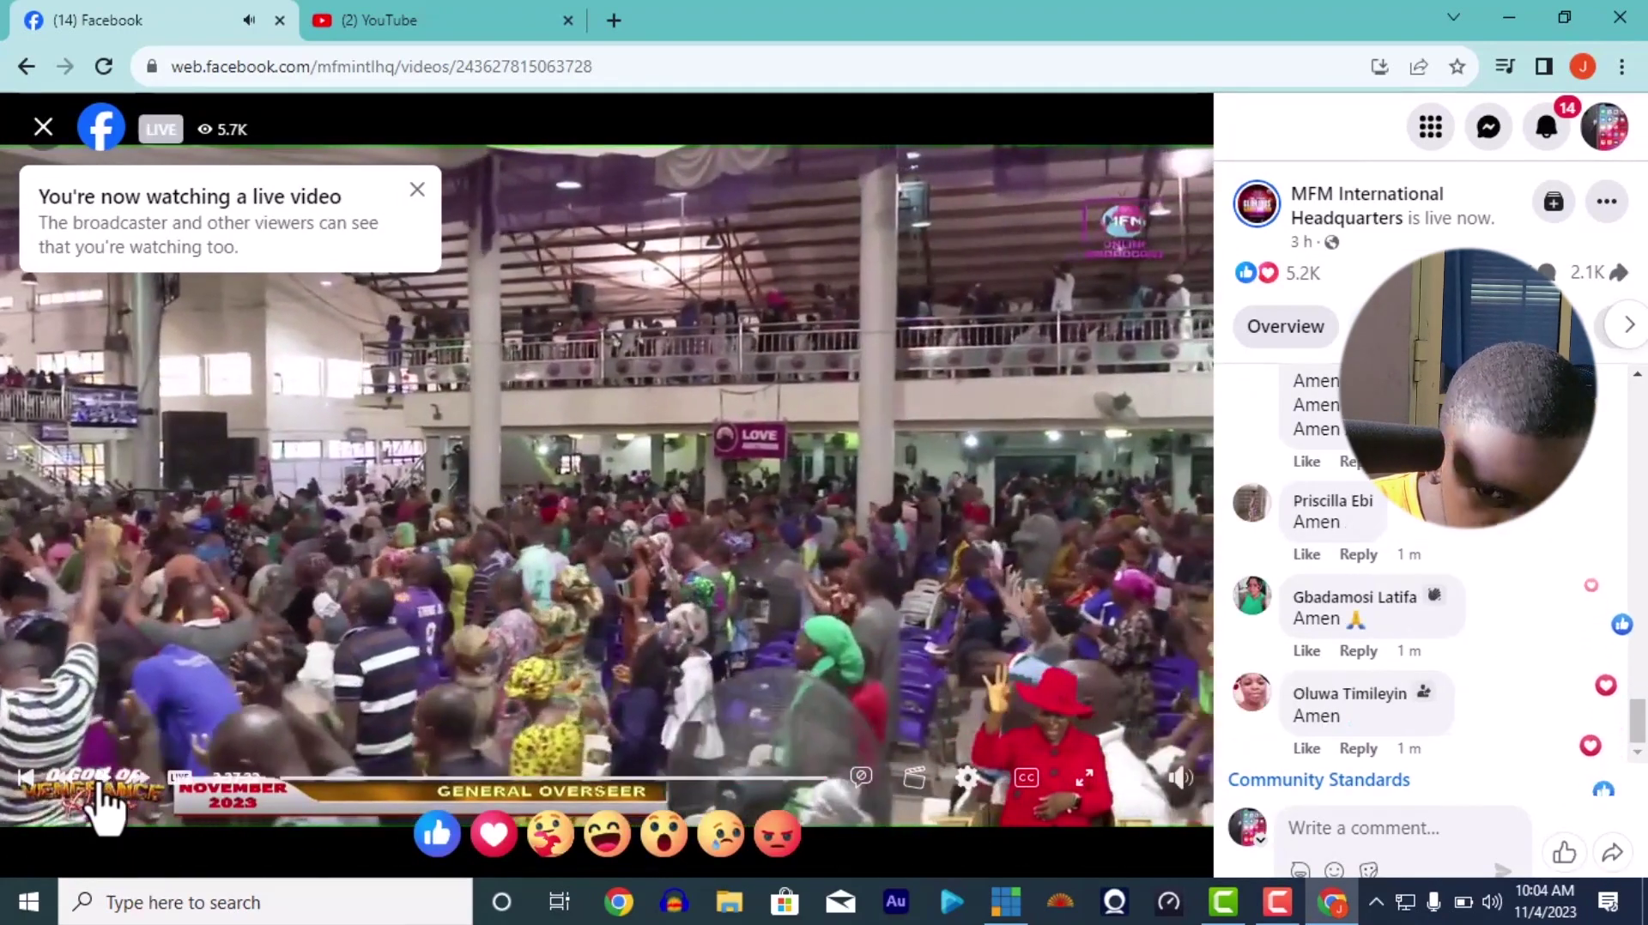
{"action": "left_click", "coordinate": [428, 193]}
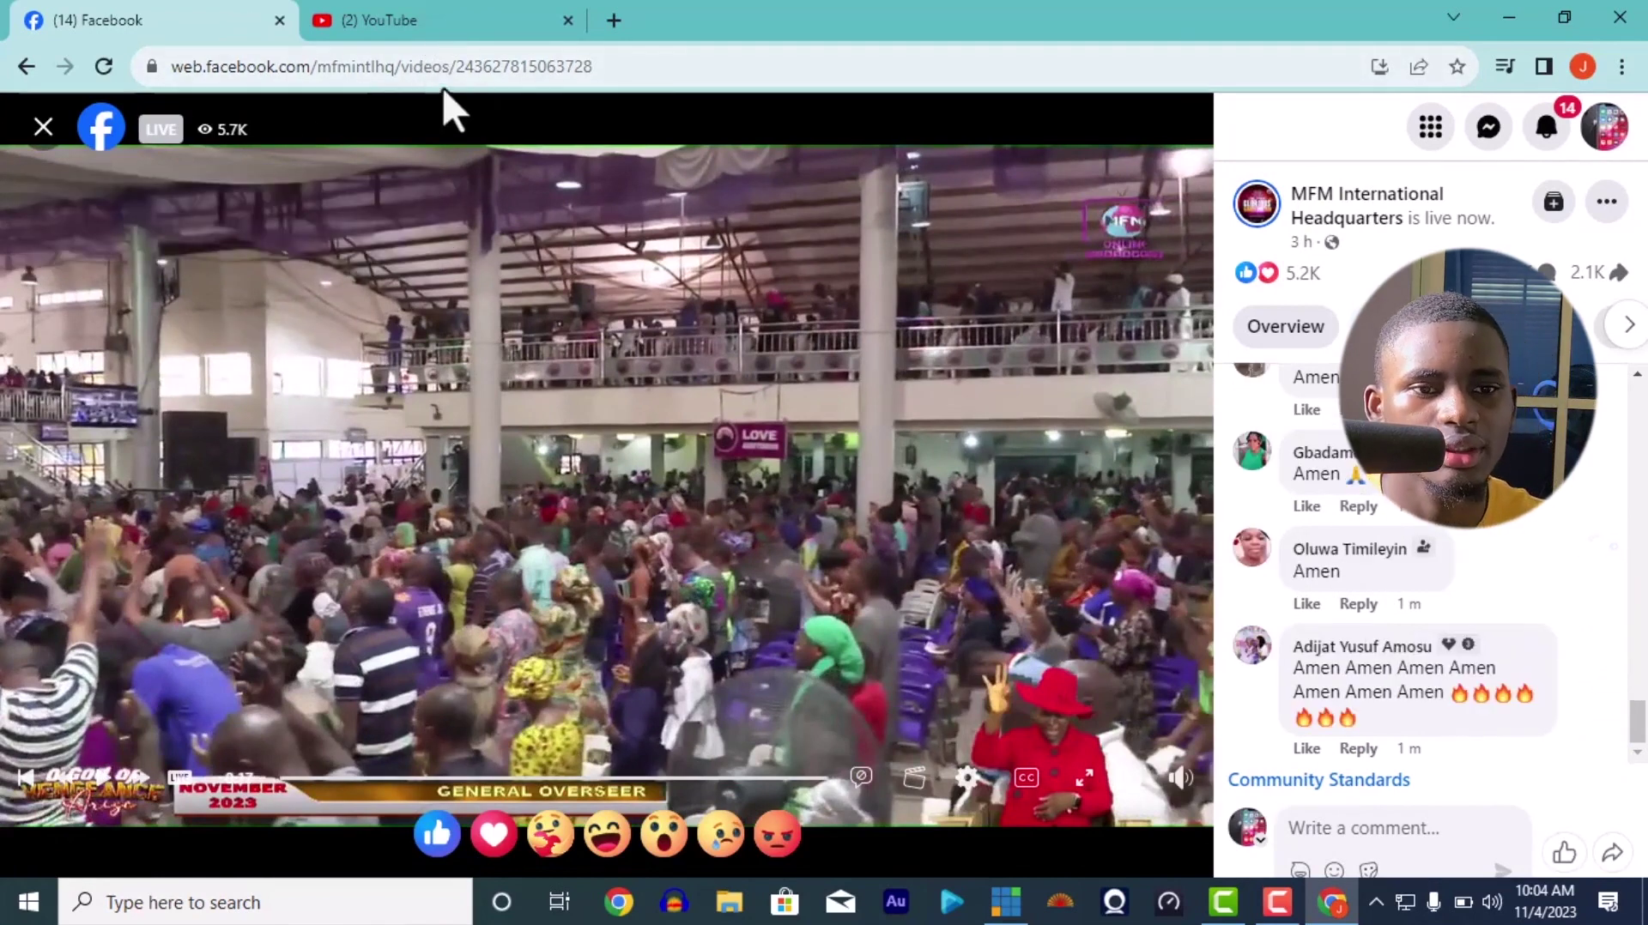
{"action": "left_click", "coordinate": [442, 72]}
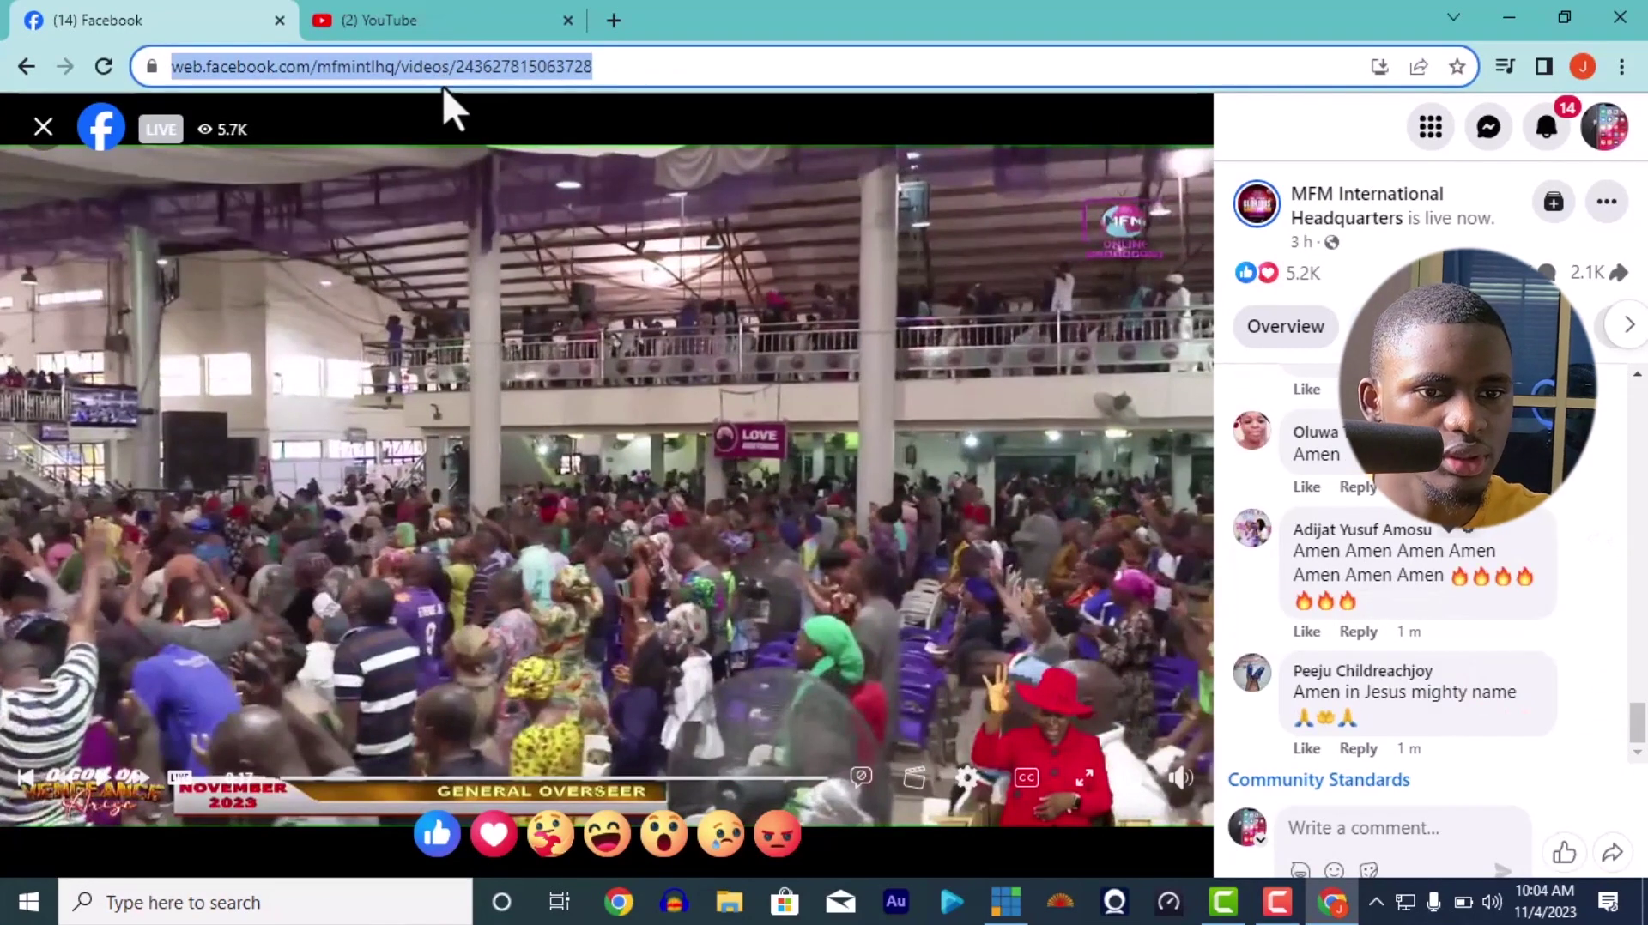
- Switch to vMix and add a 1280 by 720 web browser input using the copied Facebook live video address
{"action": "left_click", "coordinate": [1018, 908]}
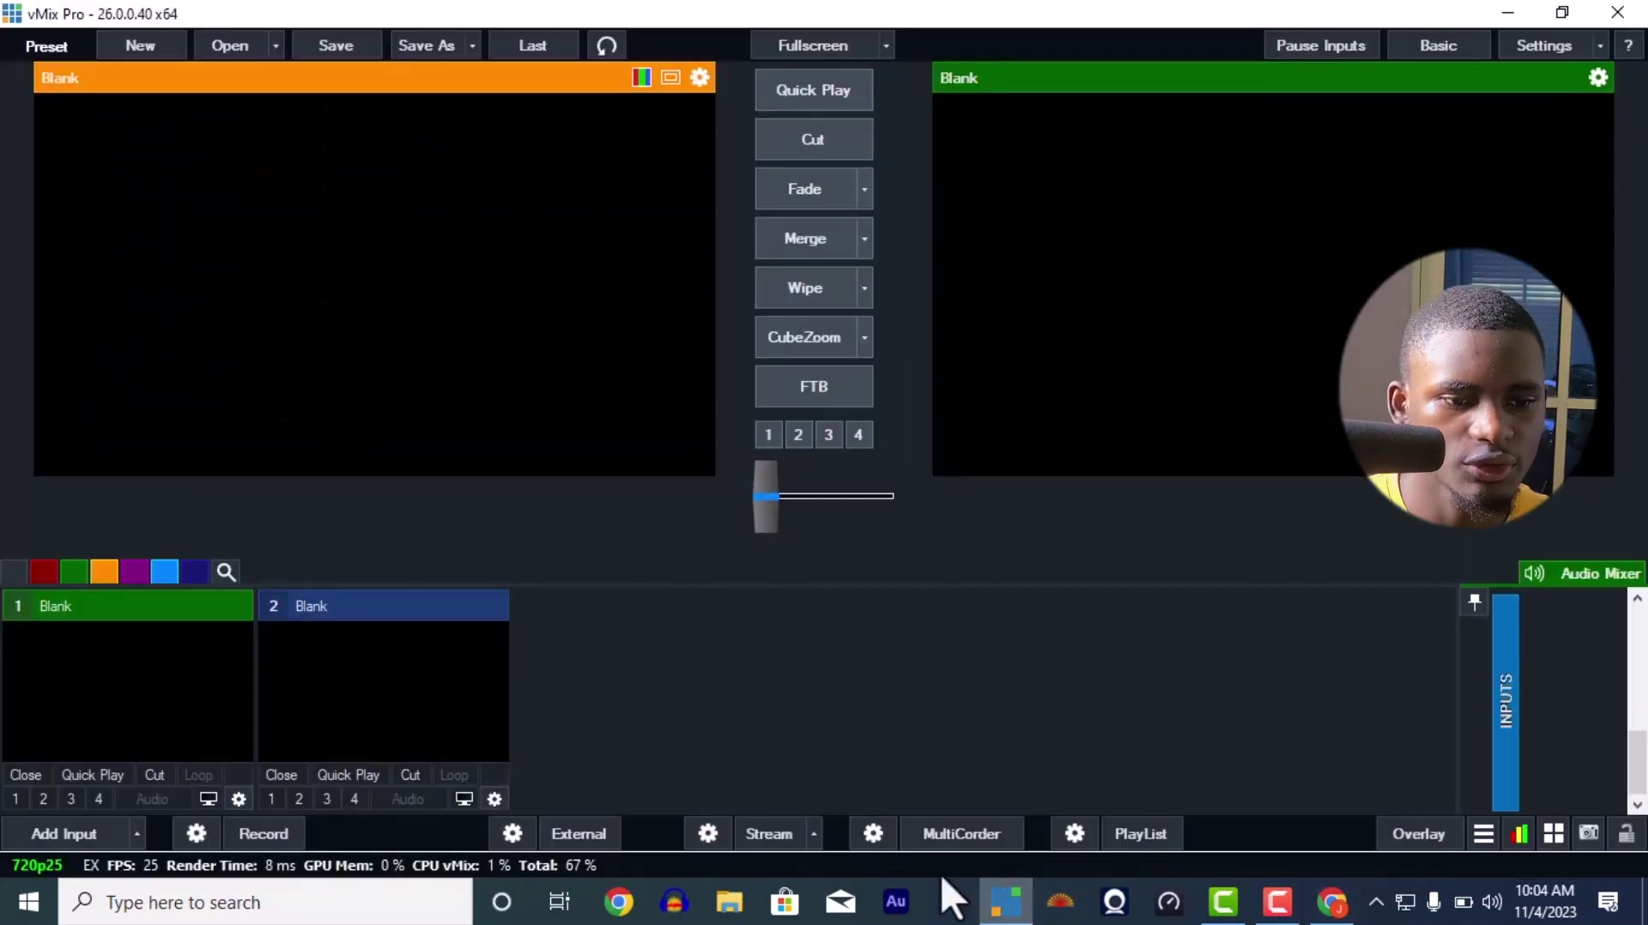
{"action": "left_click", "coordinate": [86, 829]}
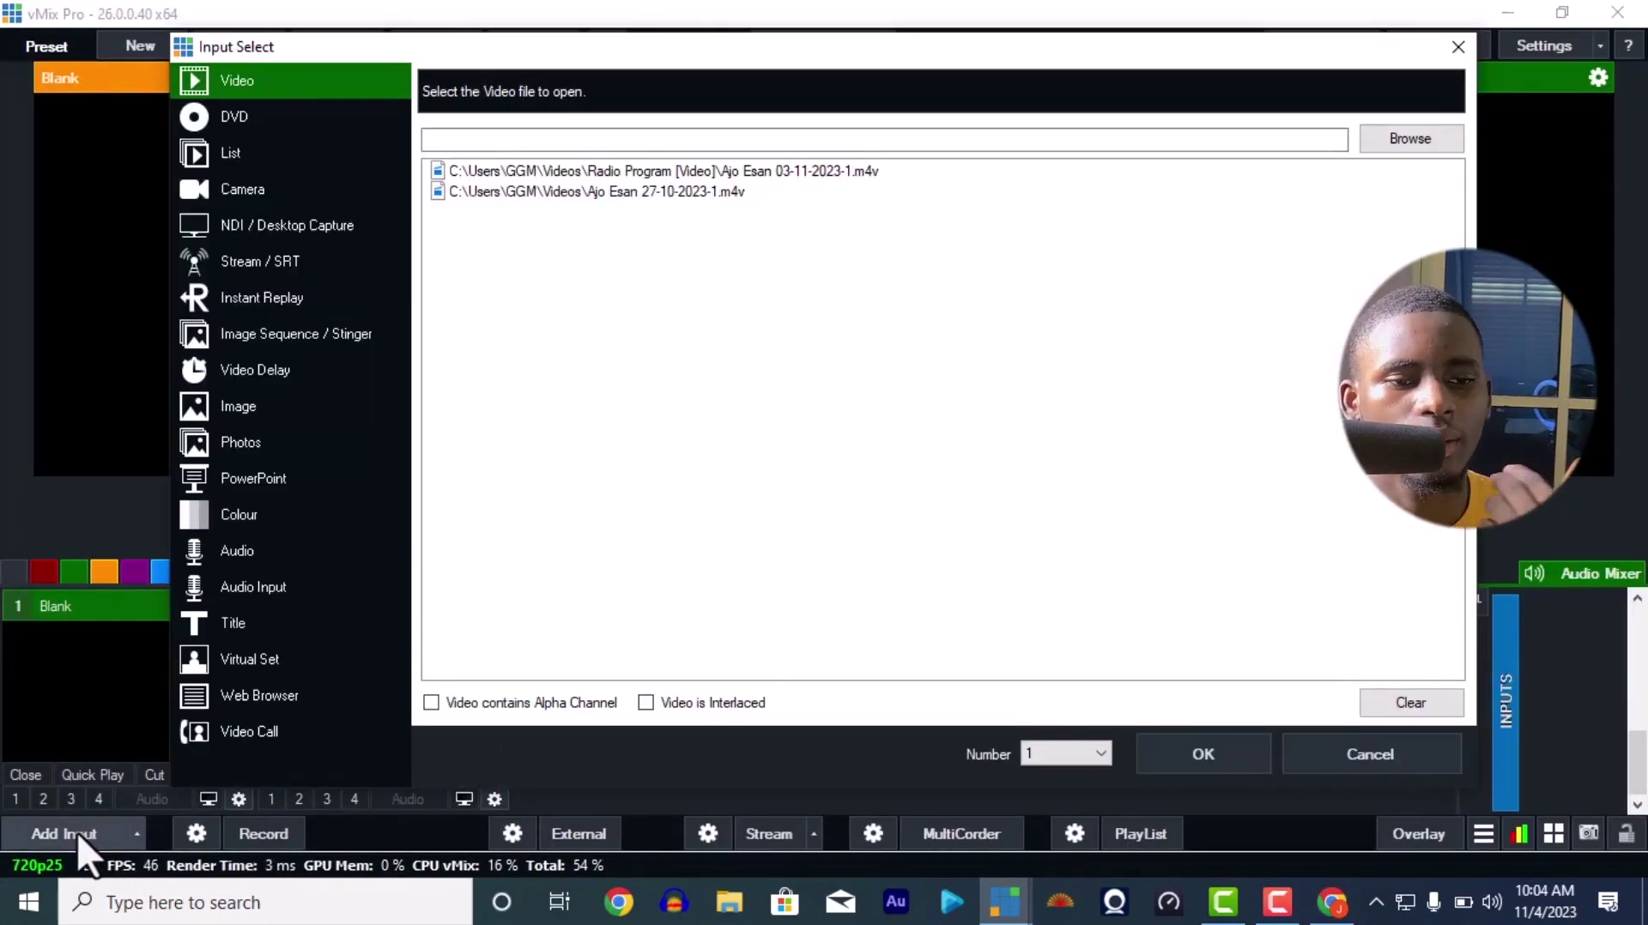
{"action": "left_click", "coordinate": [262, 695]}
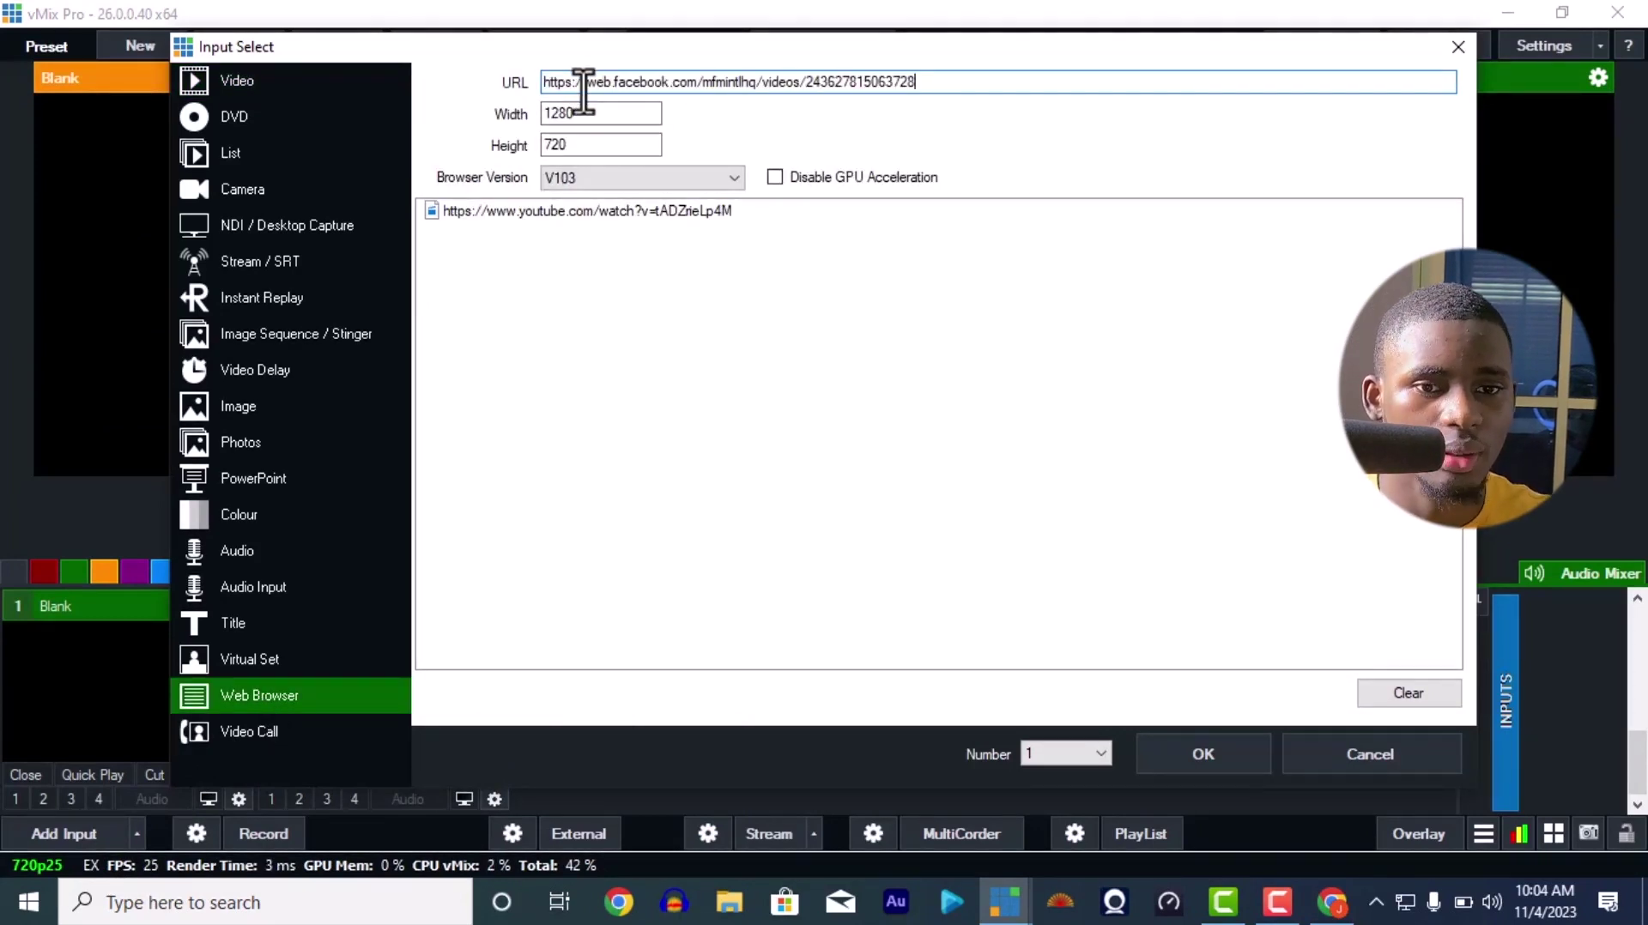
{"action": "left_click", "coordinate": [575, 216]}
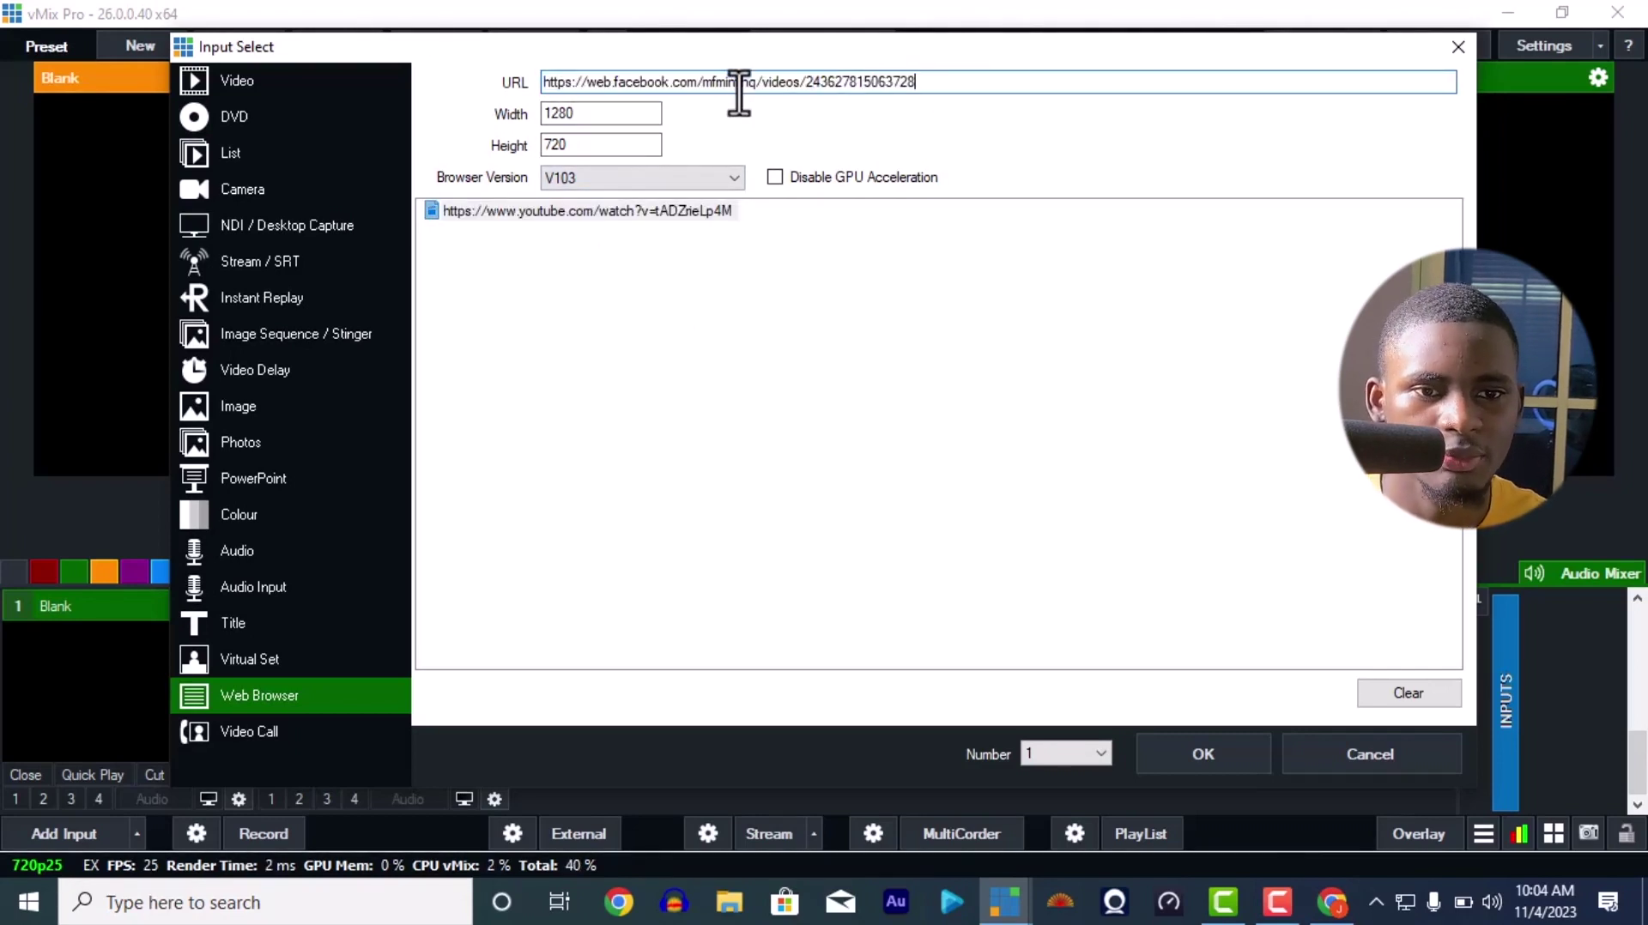
{"action": "left_click", "coordinate": [1177, 744]}
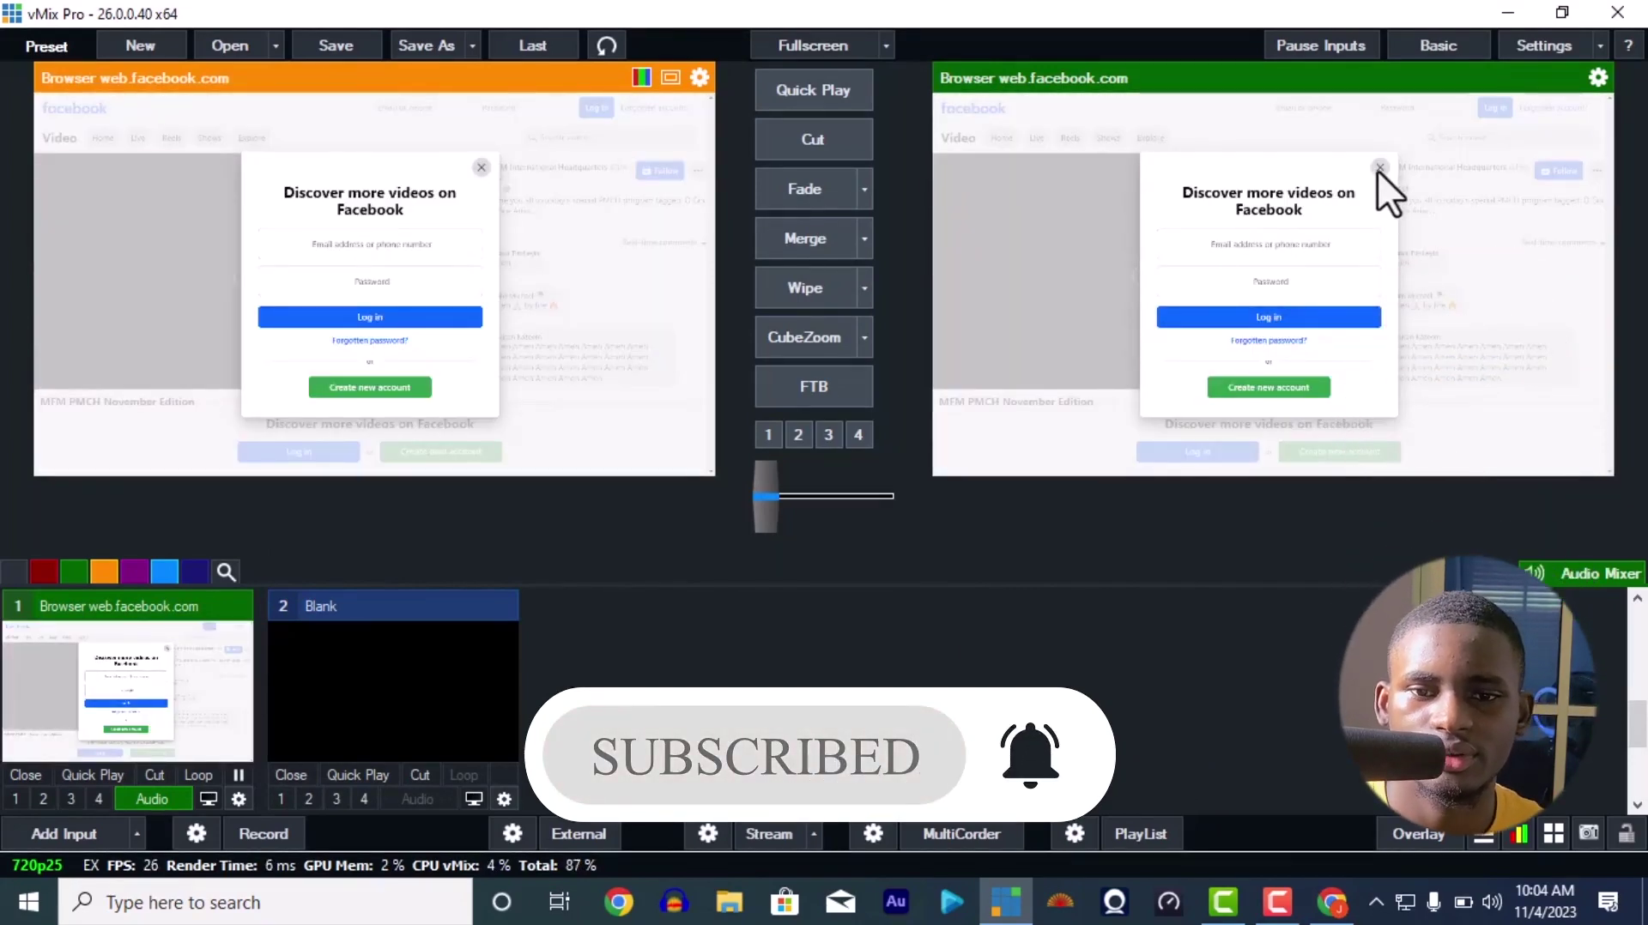
- Dismiss the Facebook login prompt in the browser input and make the live video fill the player's full screen
{"action": "left_click", "coordinate": [1379, 168]}
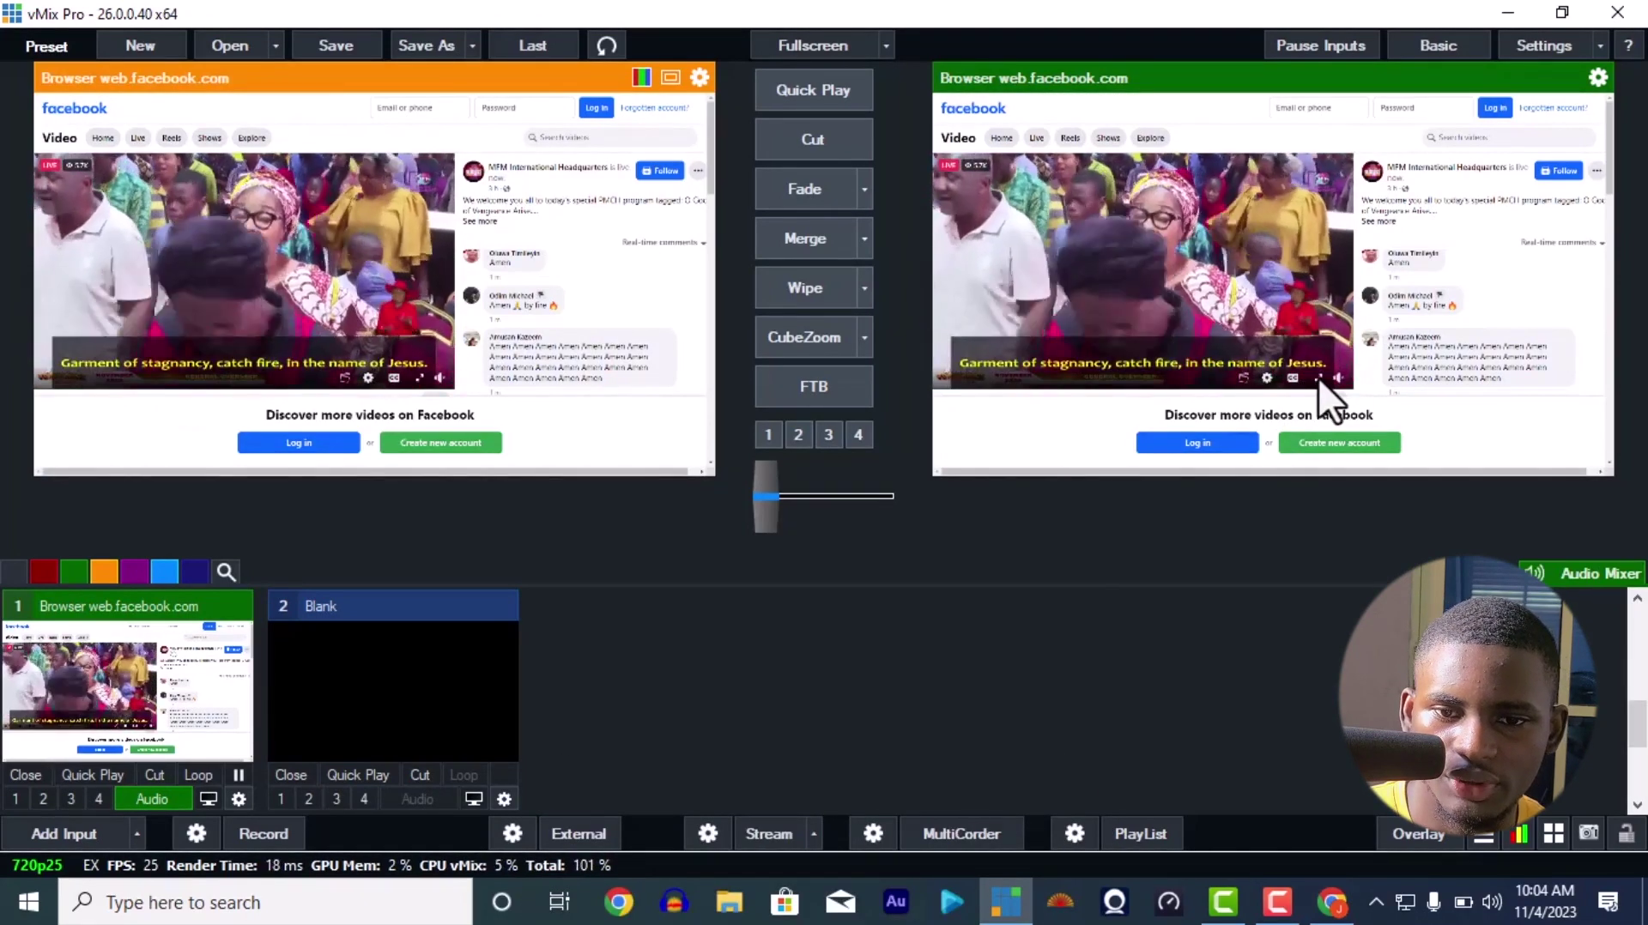
{"action": "left_click", "coordinate": [1317, 379]}
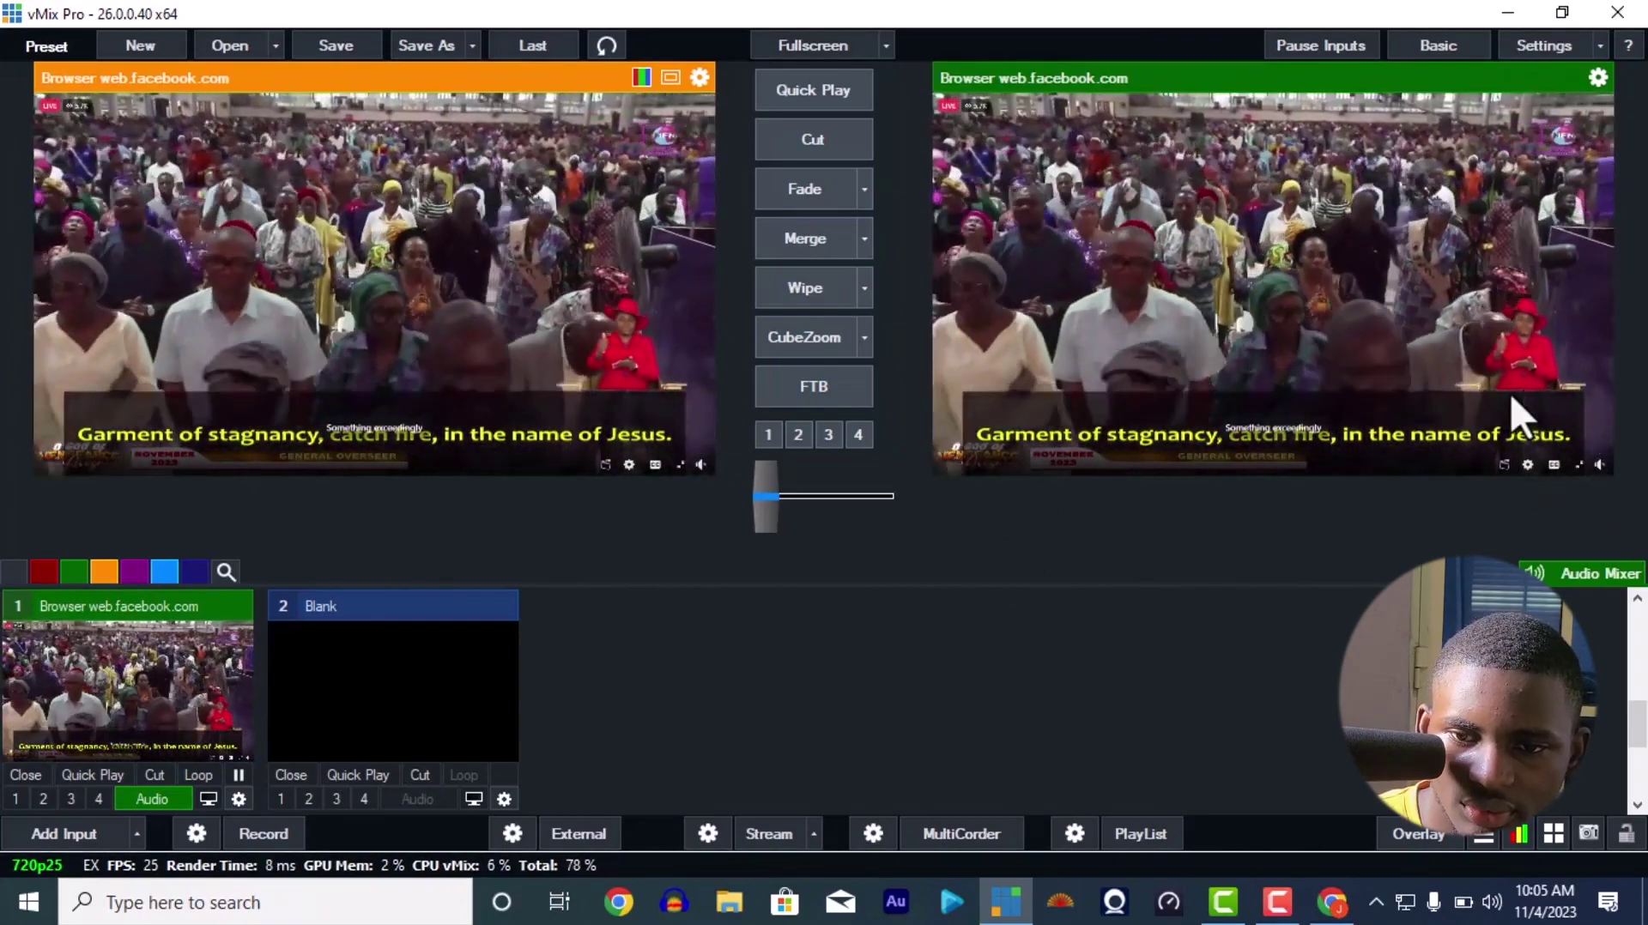
- Unmute the Facebook live video in the web browser input and open the player's list of video quality options
{"action": "left_click", "coordinate": [1594, 468]}
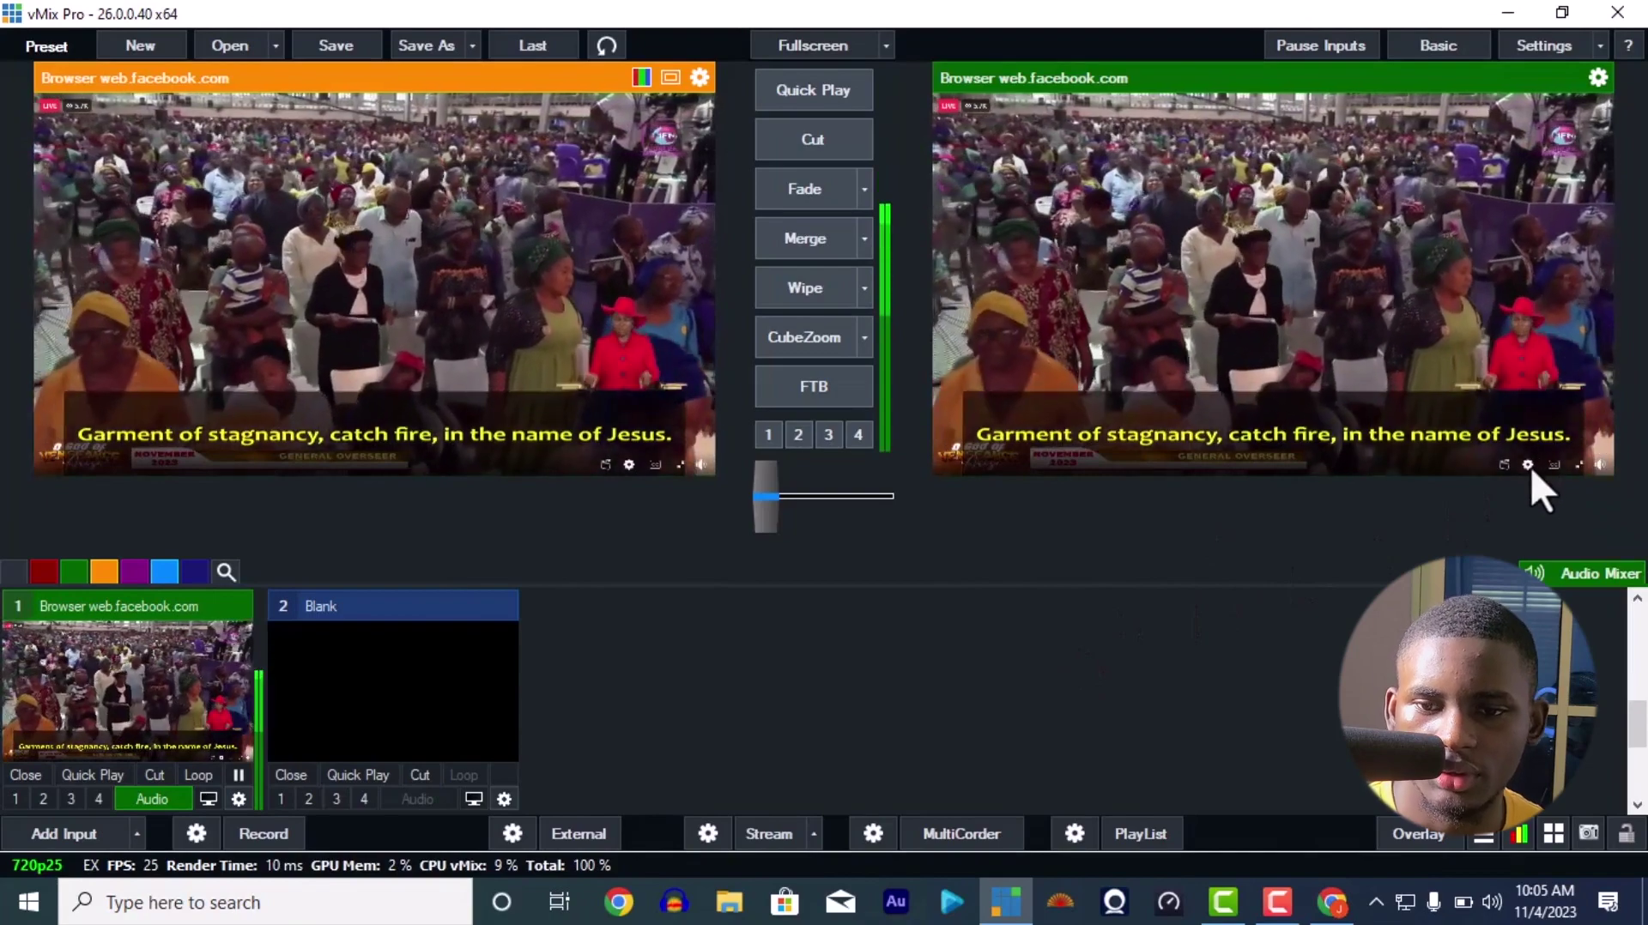
{"action": "left_click", "coordinate": [1529, 467]}
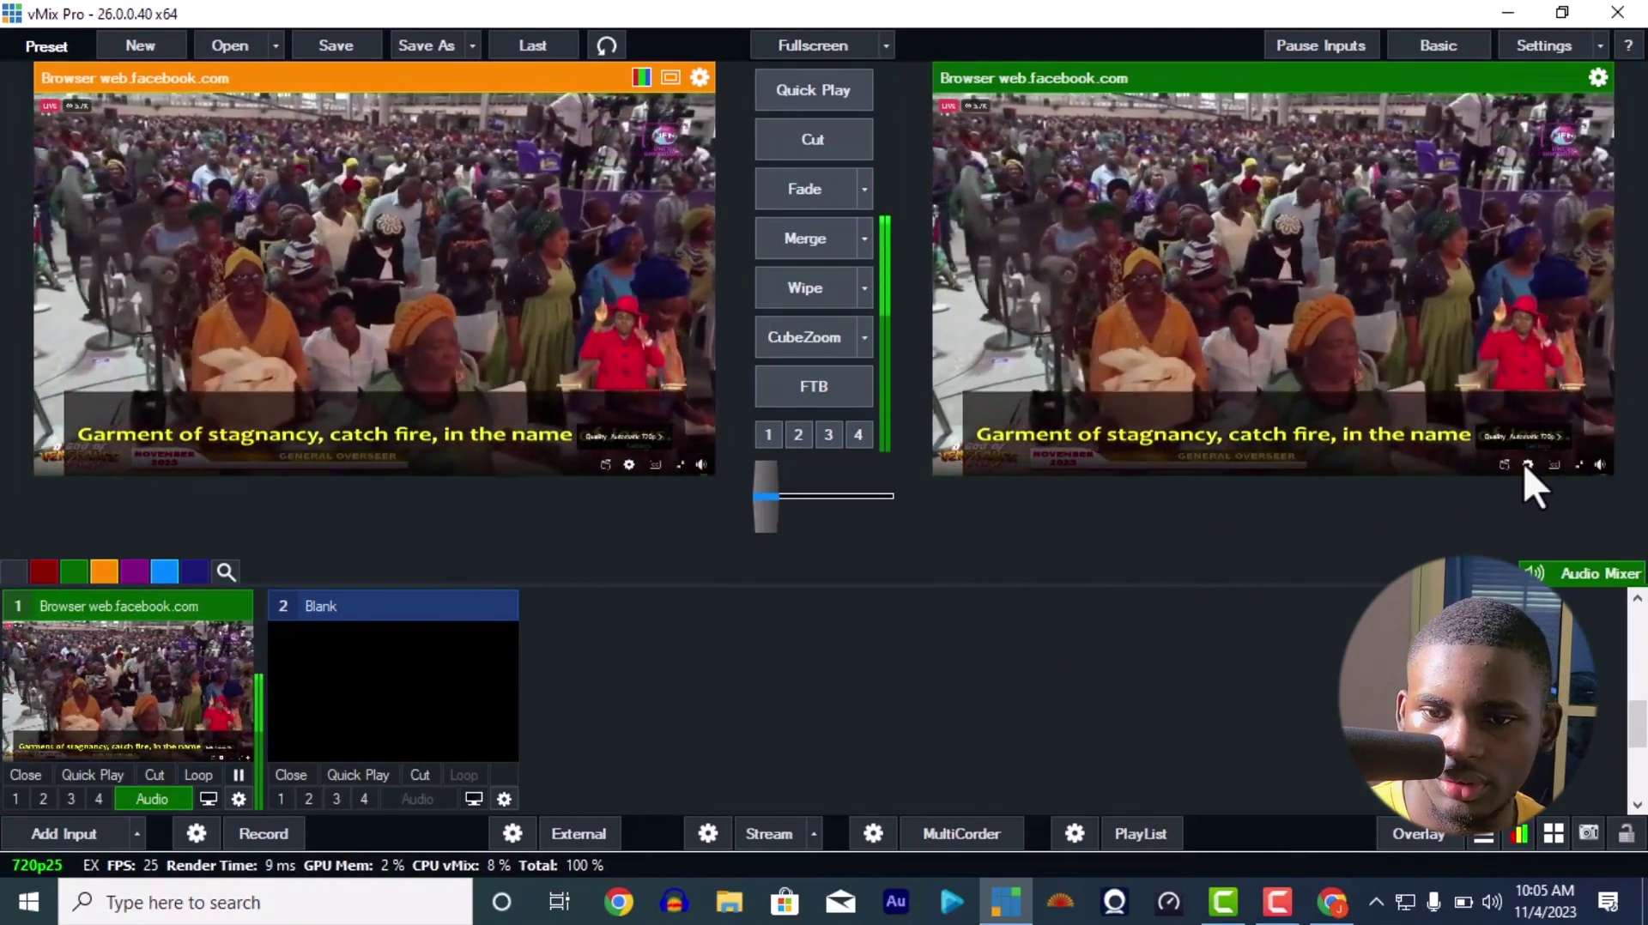
{"action": "left_click", "coordinate": [1526, 463]}
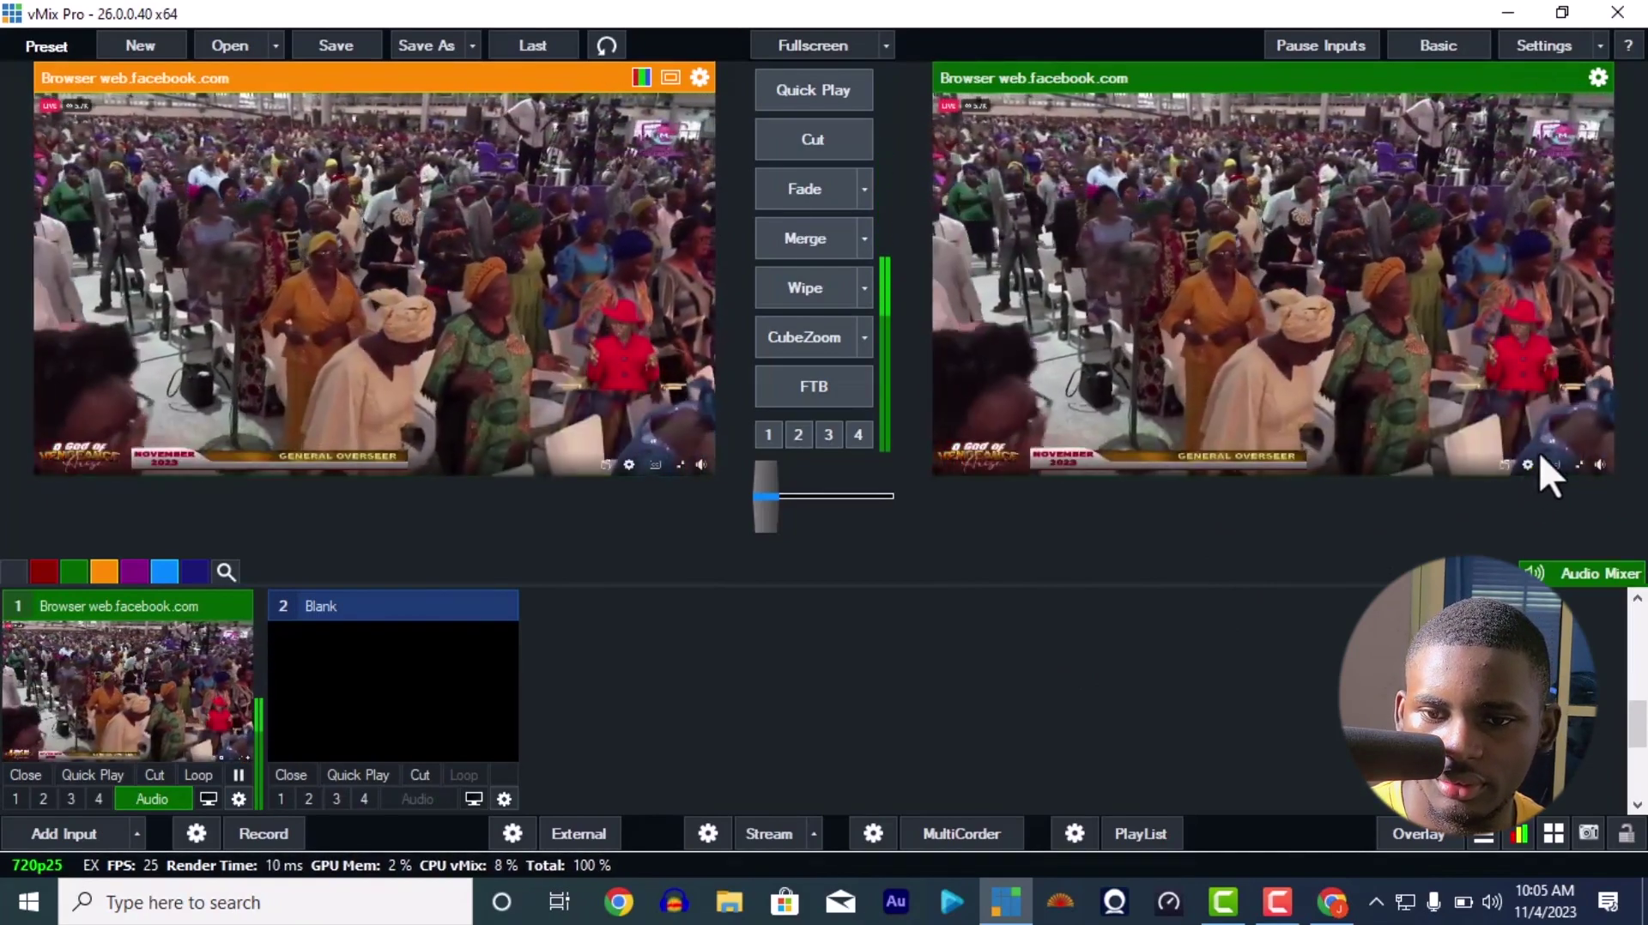
{"action": "left_click", "coordinate": [1527, 464]}
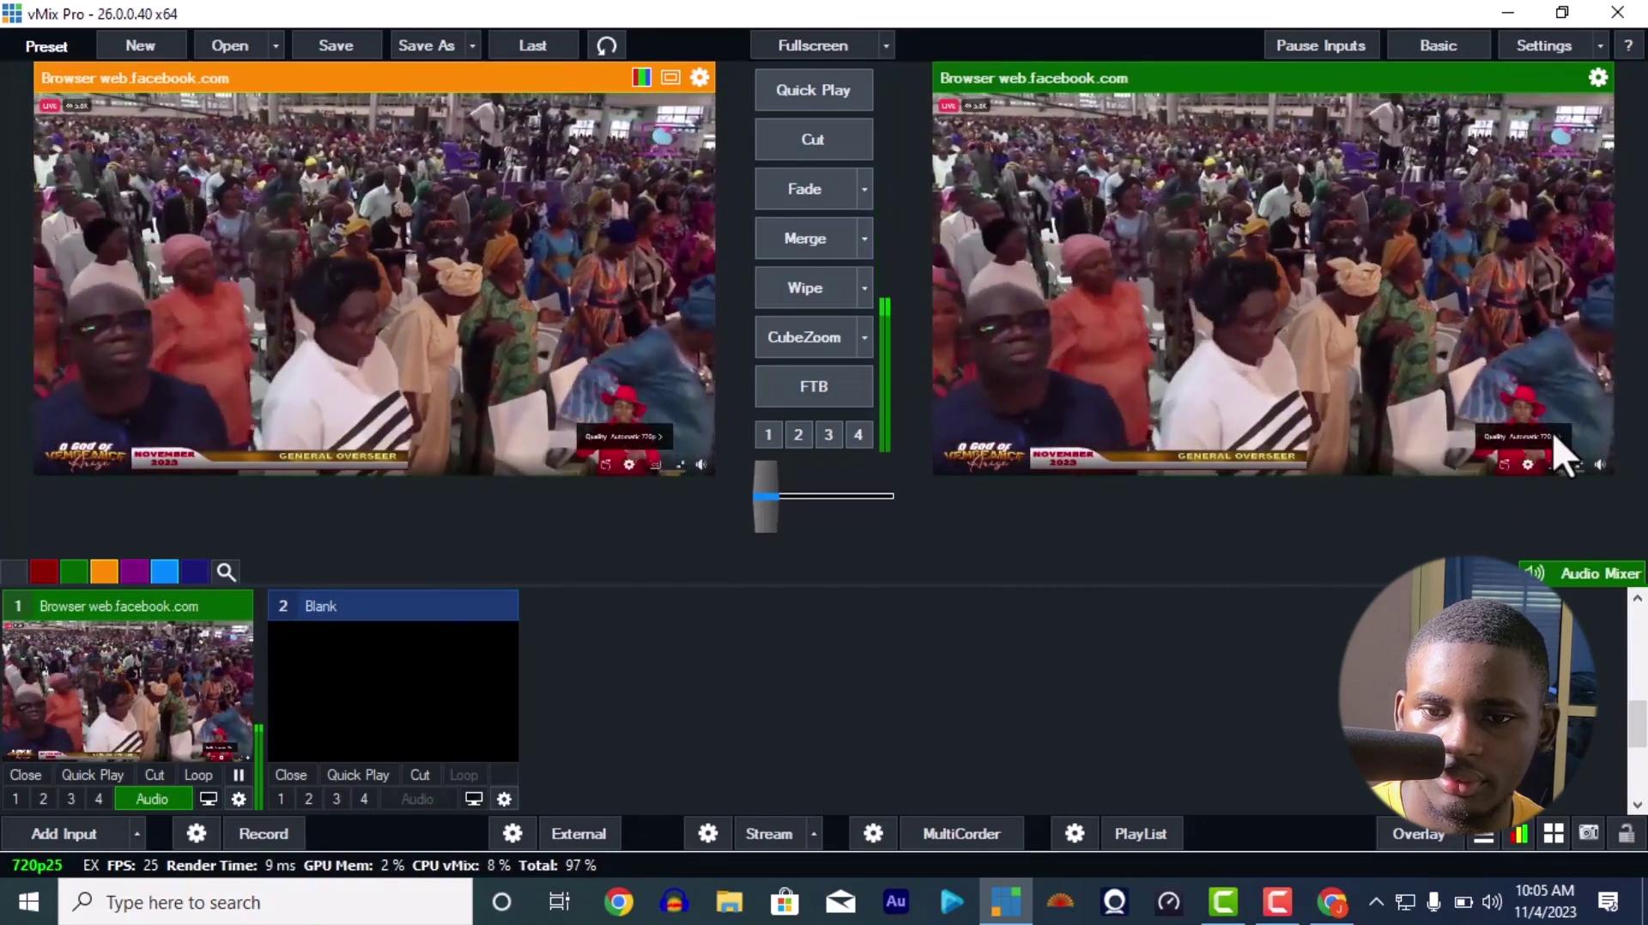
{"action": "left_click", "coordinate": [1550, 434]}
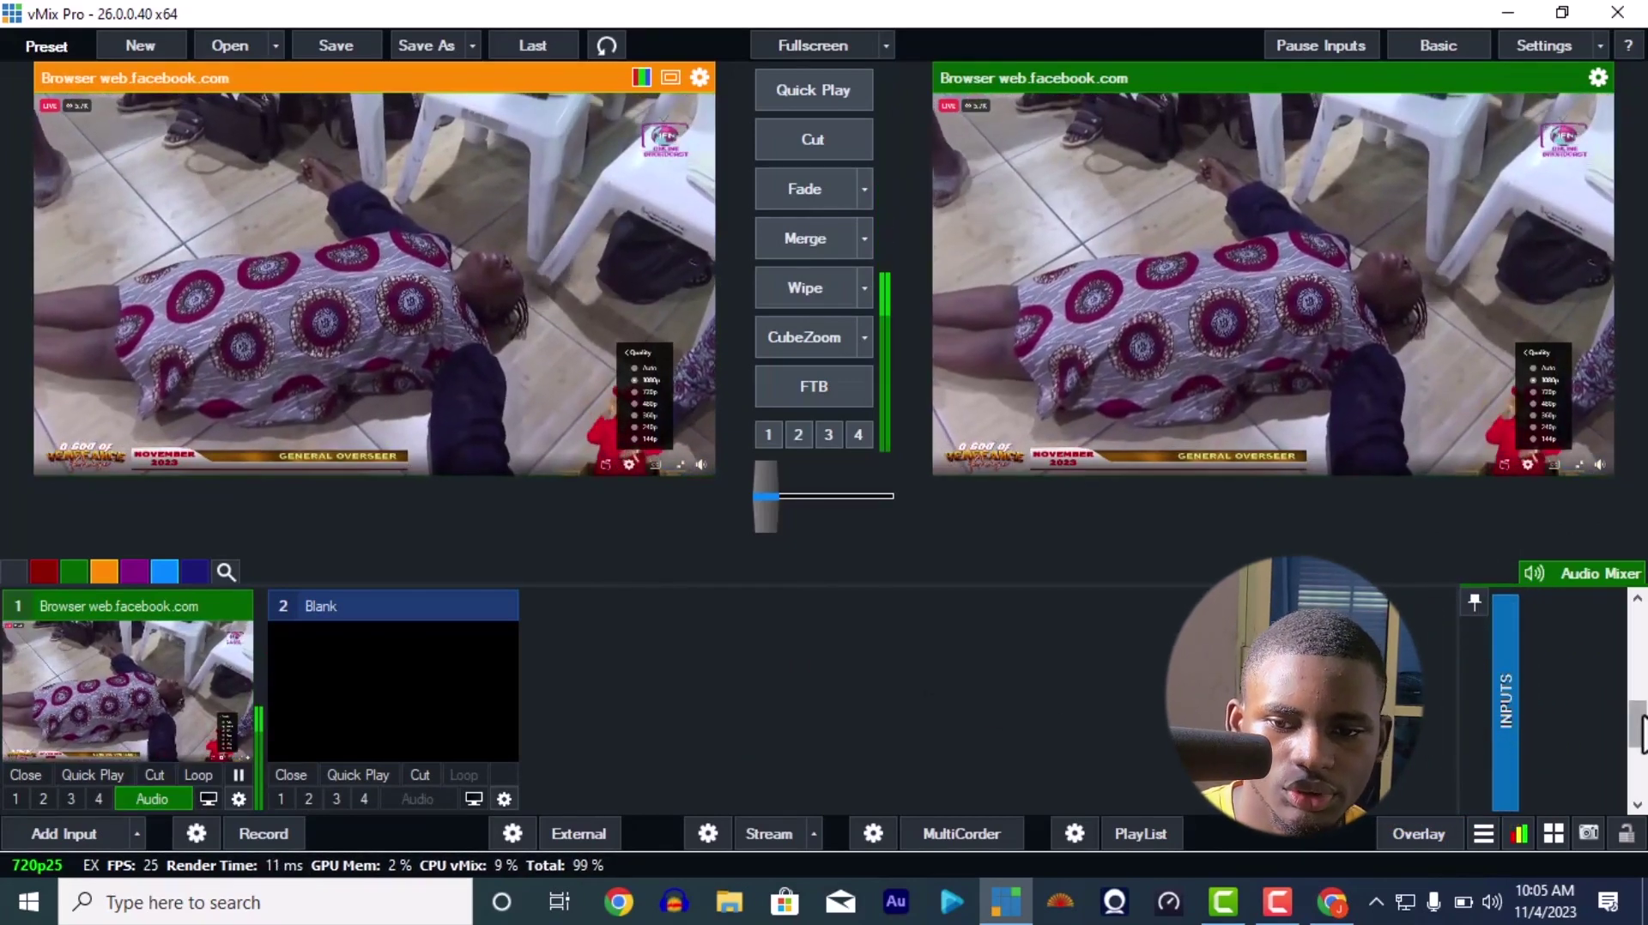
- Lower the volume of the Facebook web browser input in the audio mixer
{"action": "mouse_move", "coordinate": [1507, 699]}
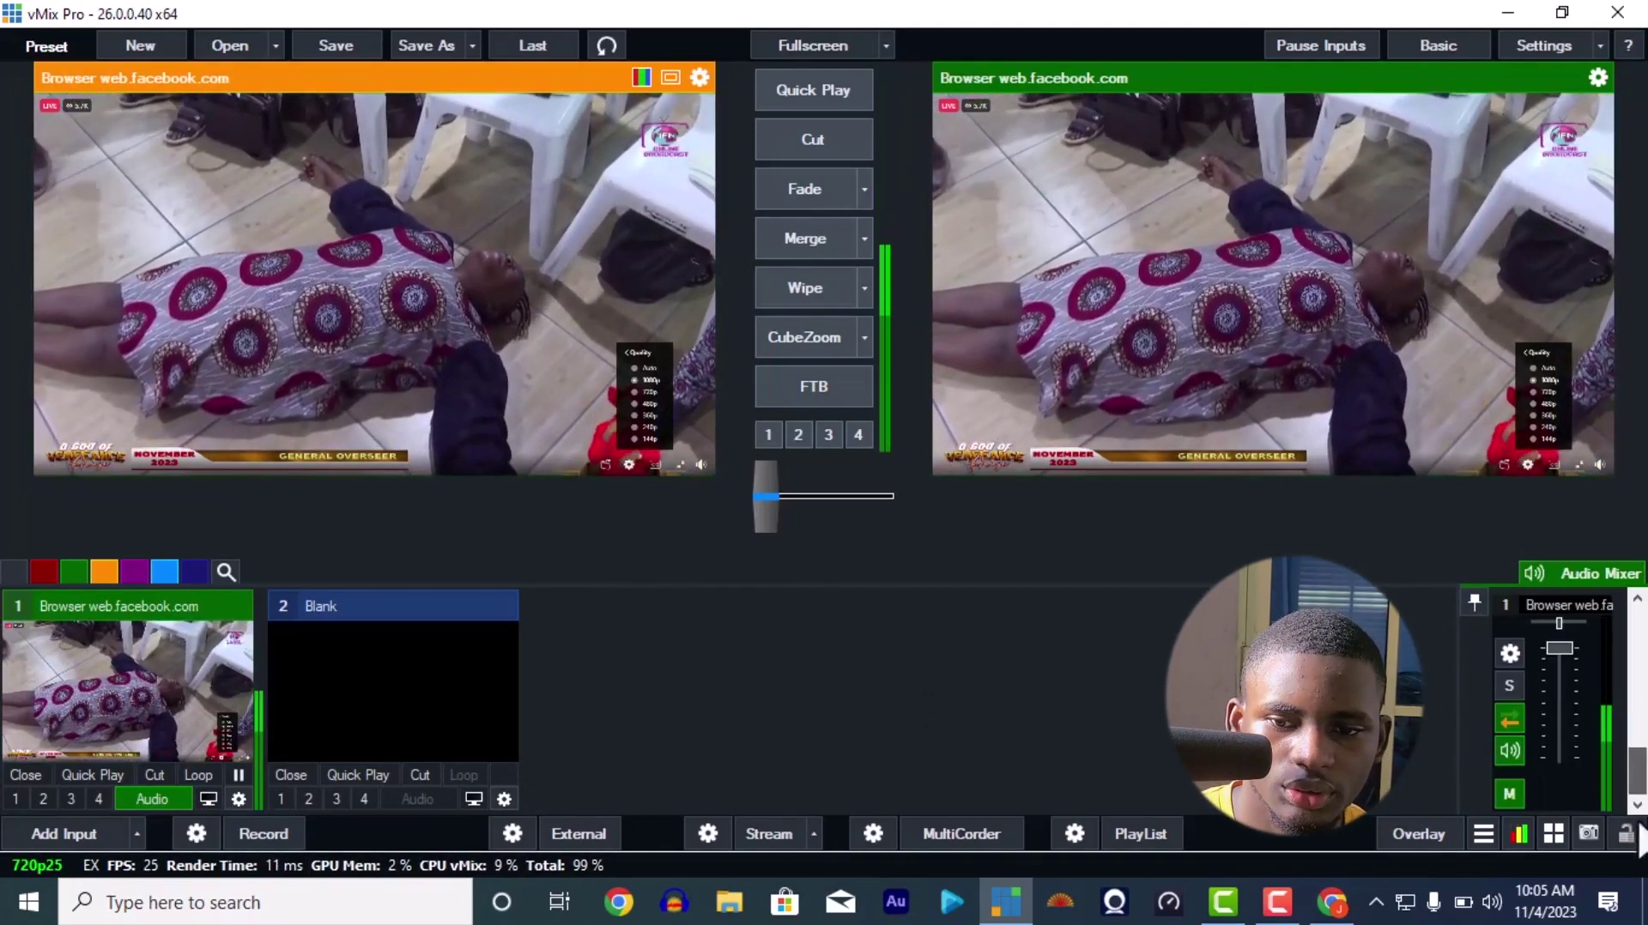
{"action": "left_click_drag", "start_coordinate": [1547, 642], "coordinate": [1555, 688]}
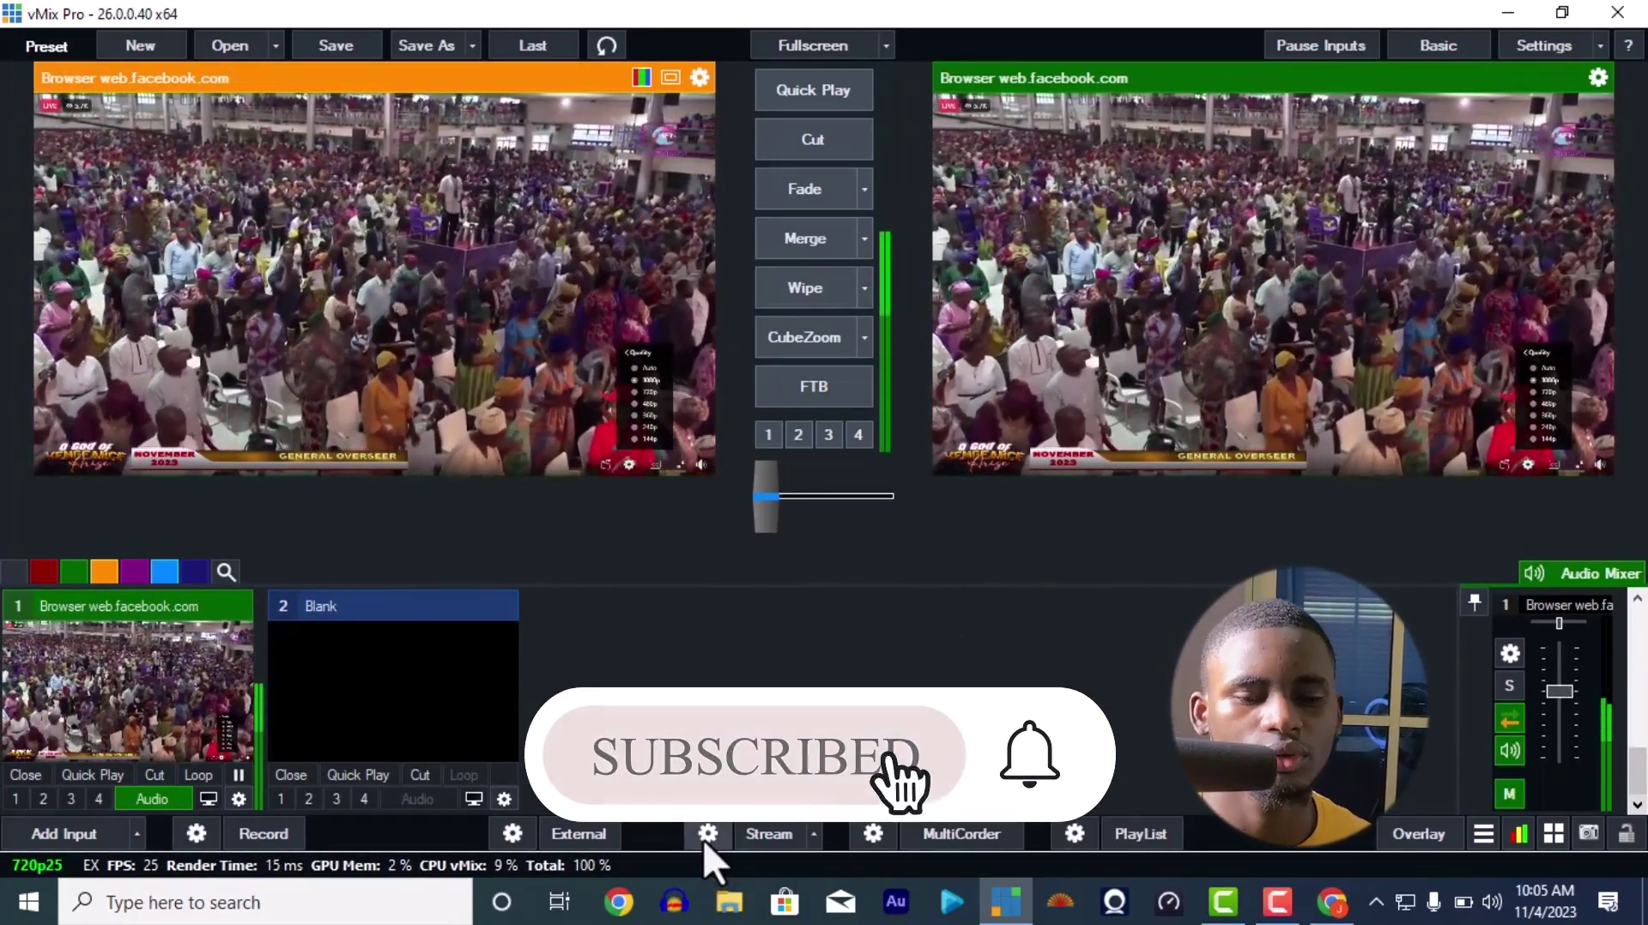
- Review the Facebook Stream Key destination and its key field in the streaming settings, and close the settings without saving
{"action": "left_click", "coordinate": [704, 840]}
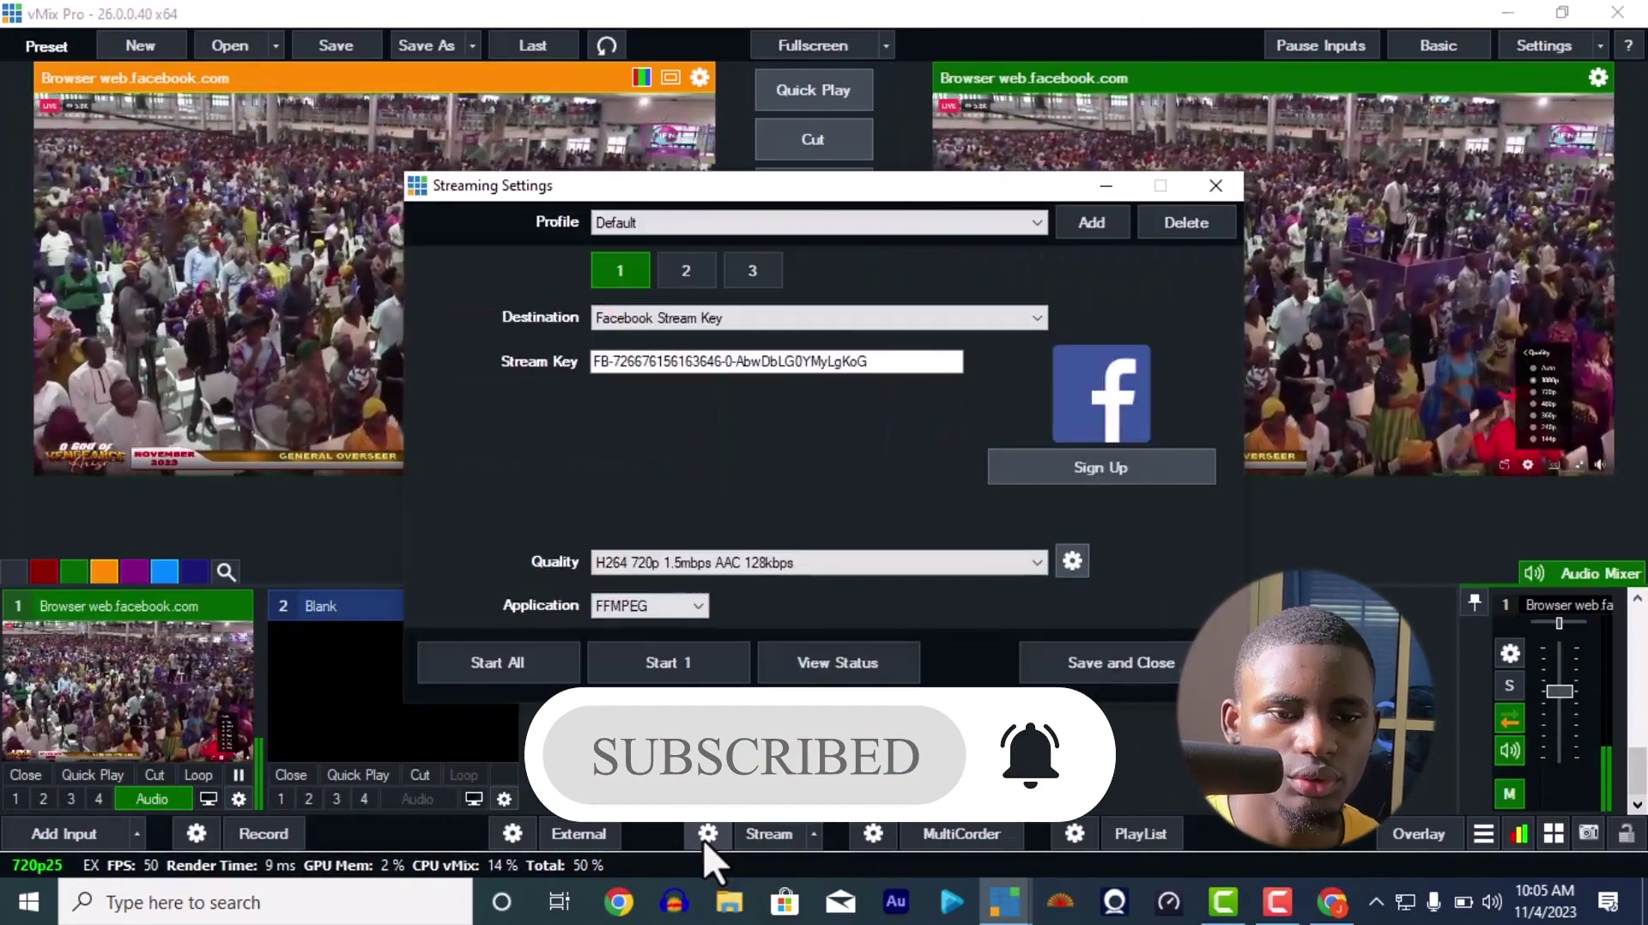
{"action": "left_click", "coordinate": [822, 361]}
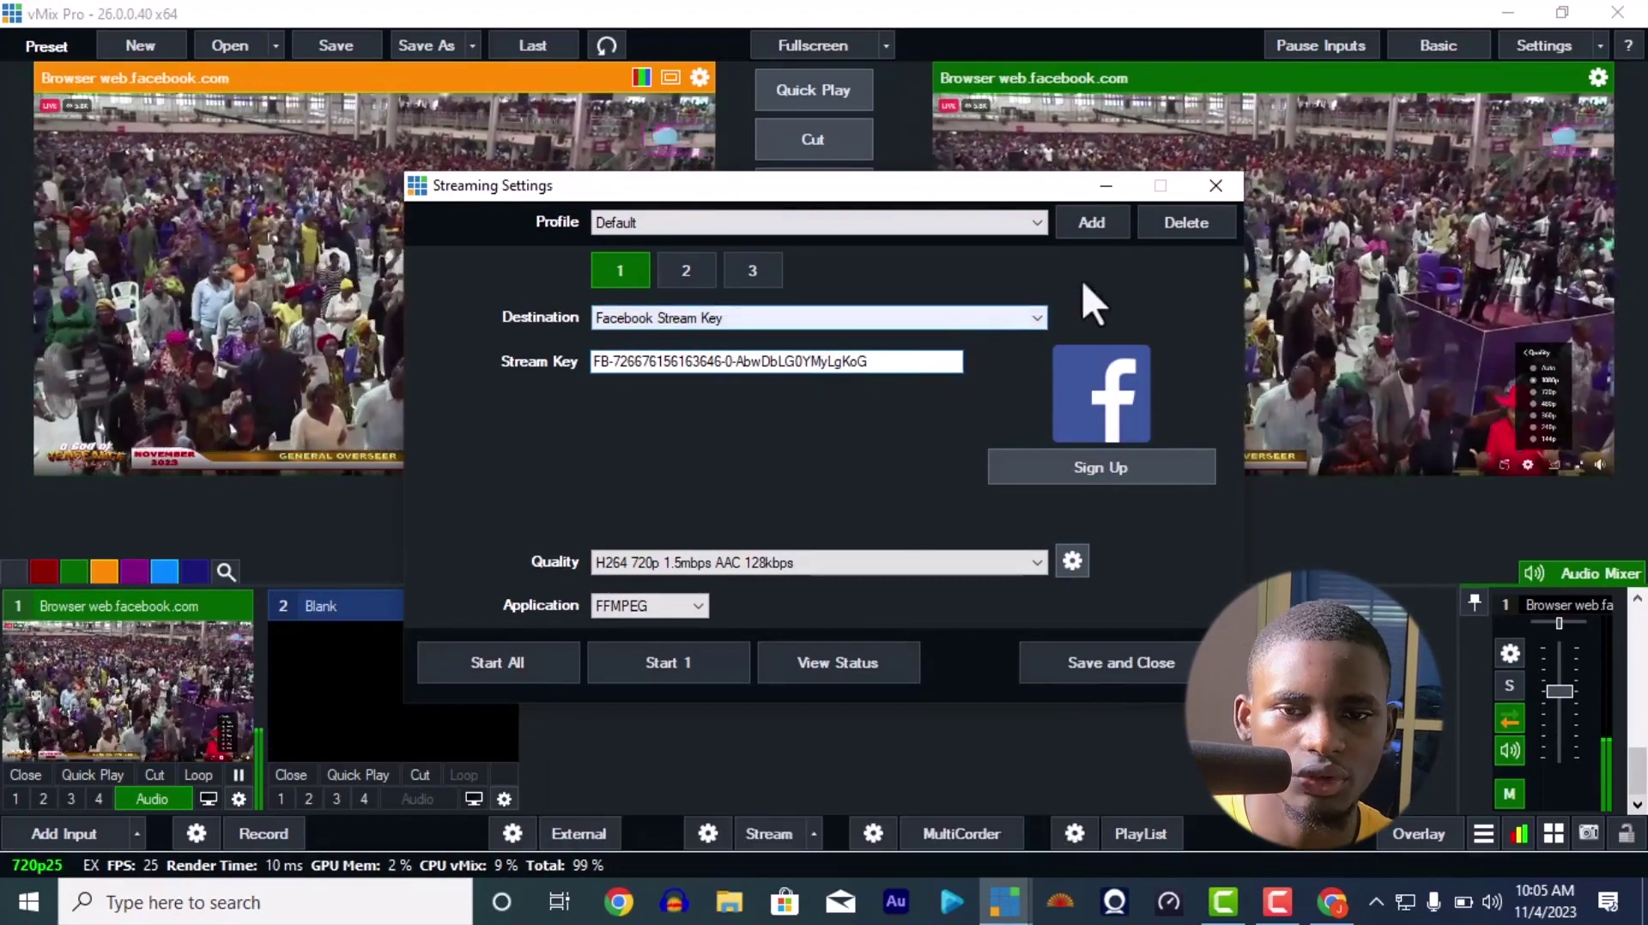
{"action": "left_click", "coordinate": [1215, 185]}
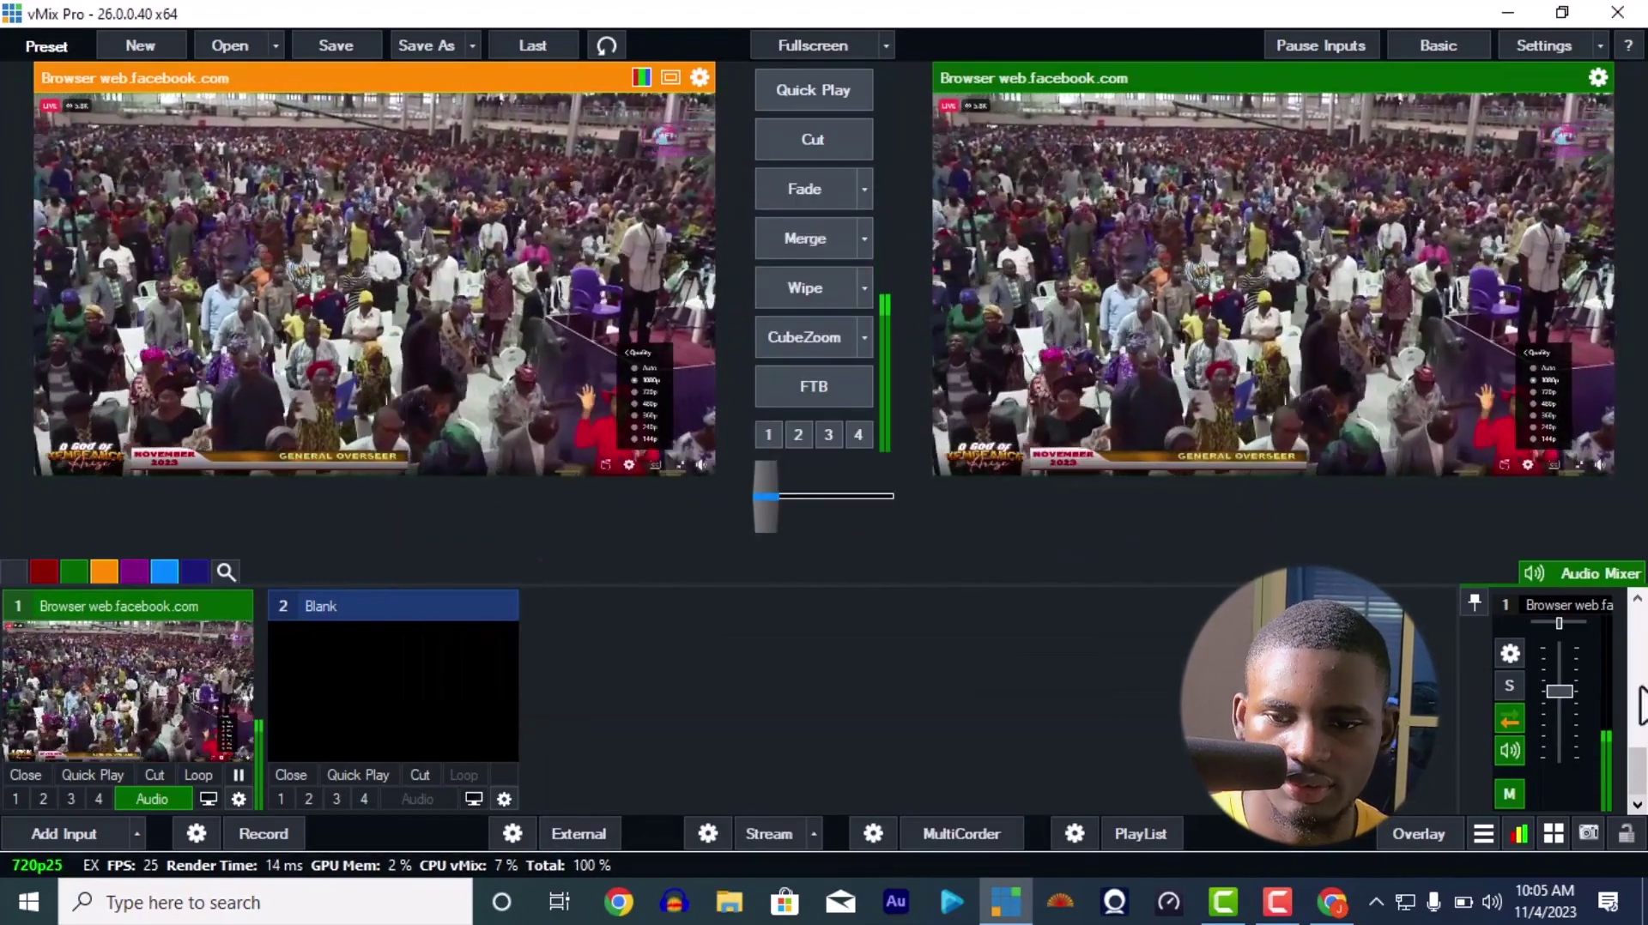
- Close the Facebook web browser input, leaving the blank input in the production
{"action": "scroll", "coordinate": [1631, 613], "scroll_direction": "up", "scroll_amount": 3}
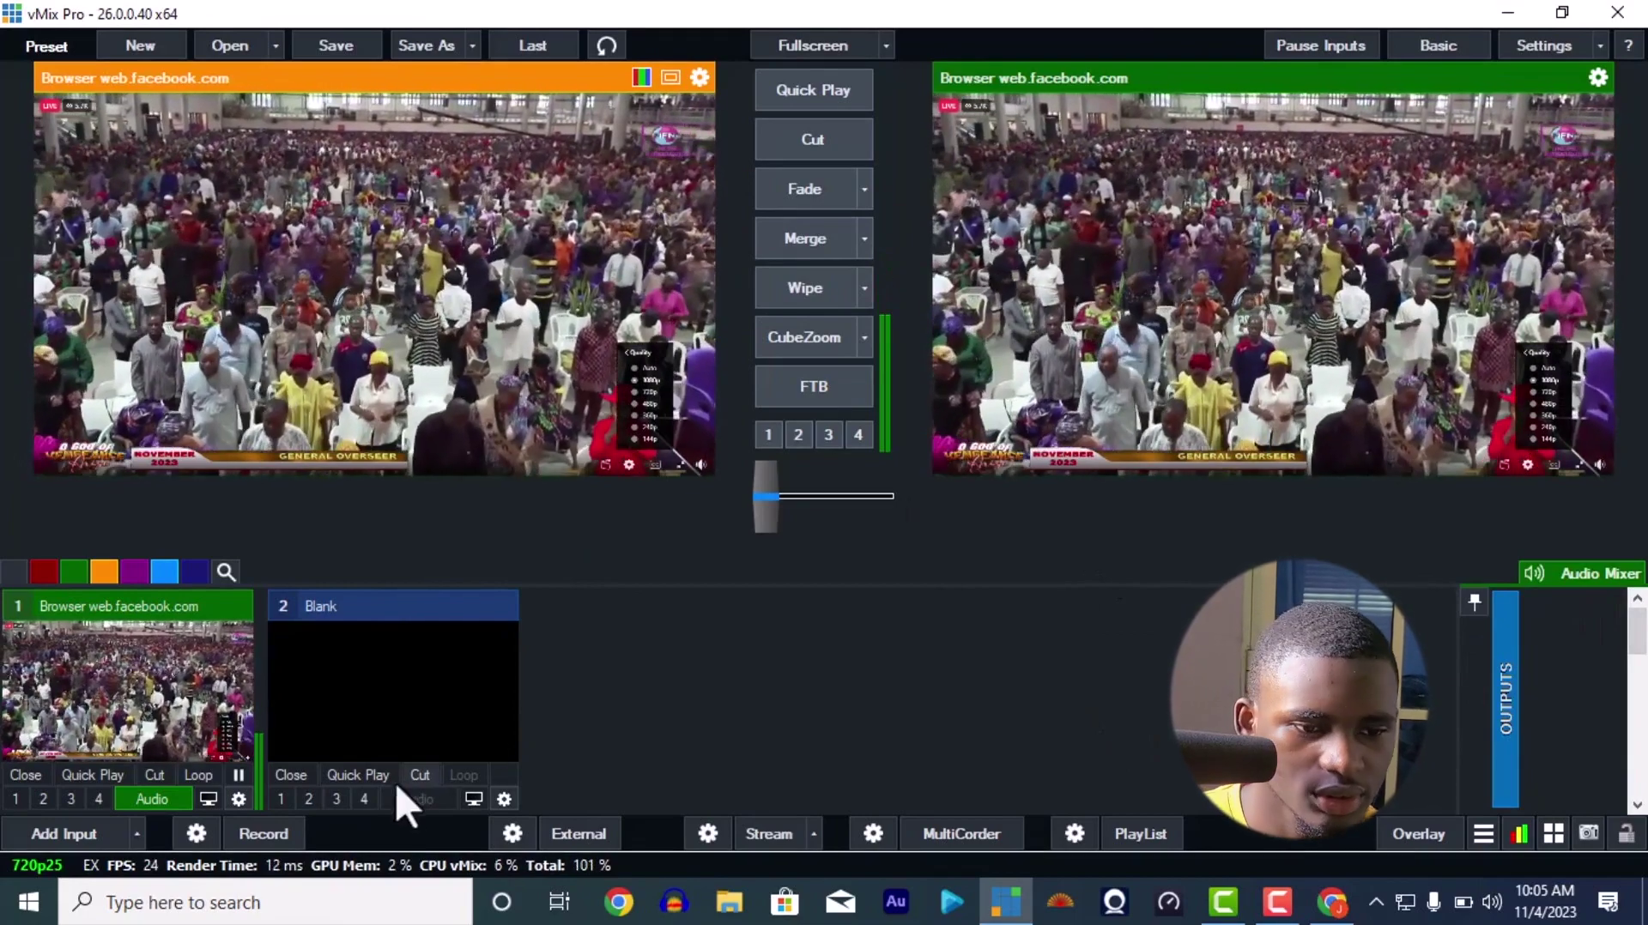
{"action": "left_click", "coordinate": [8, 774]}
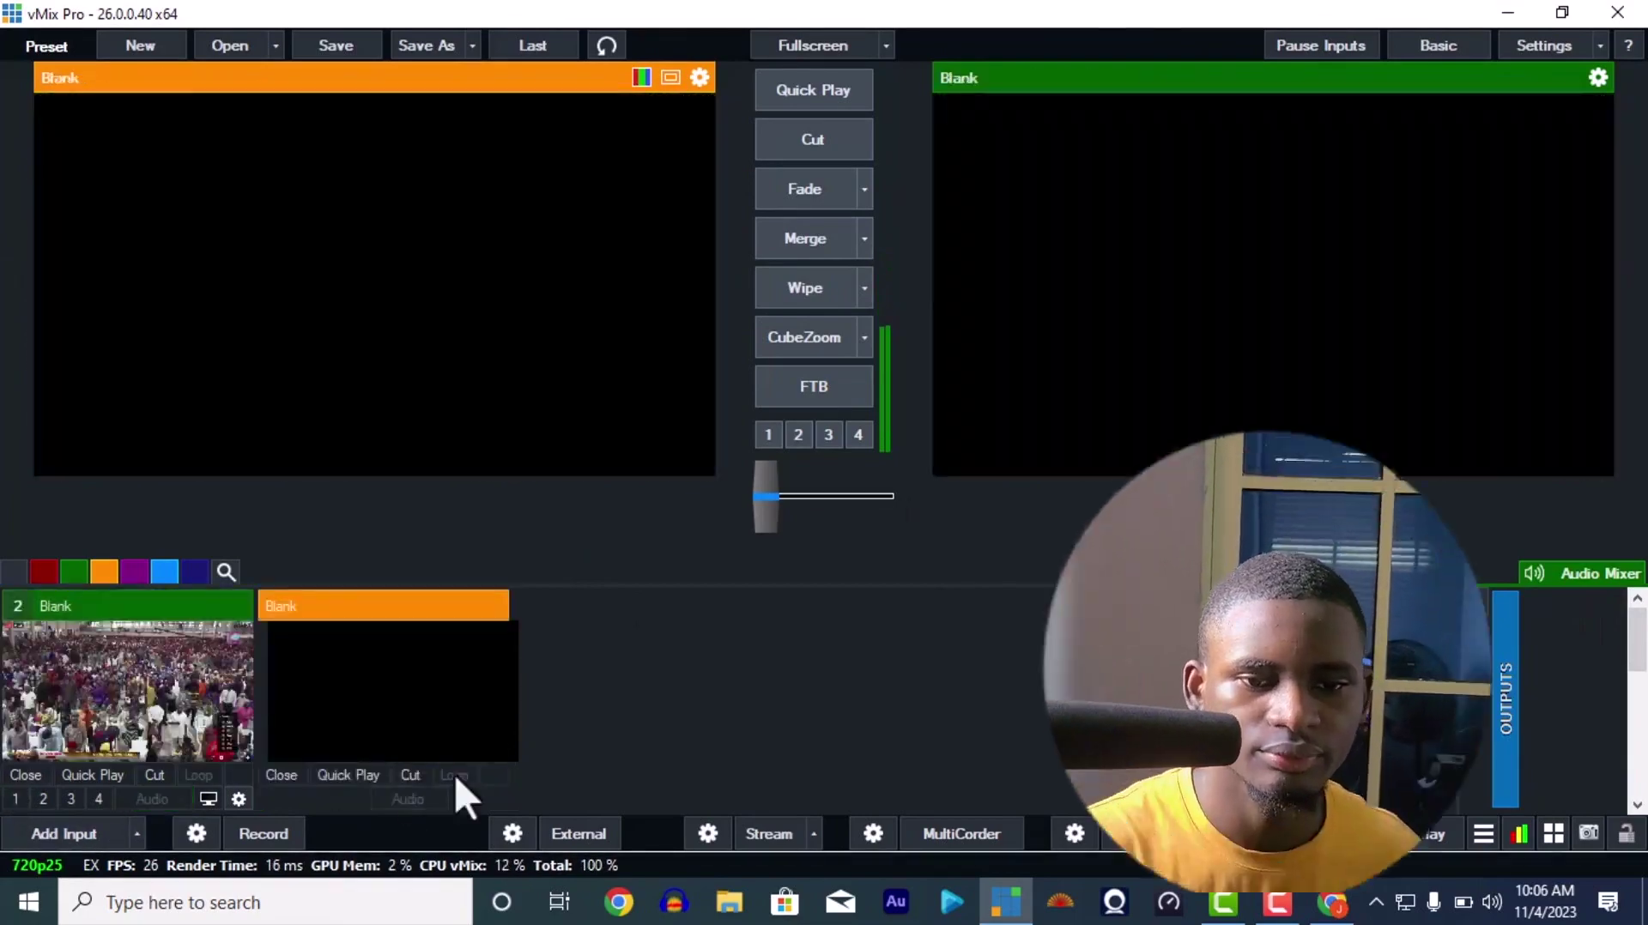